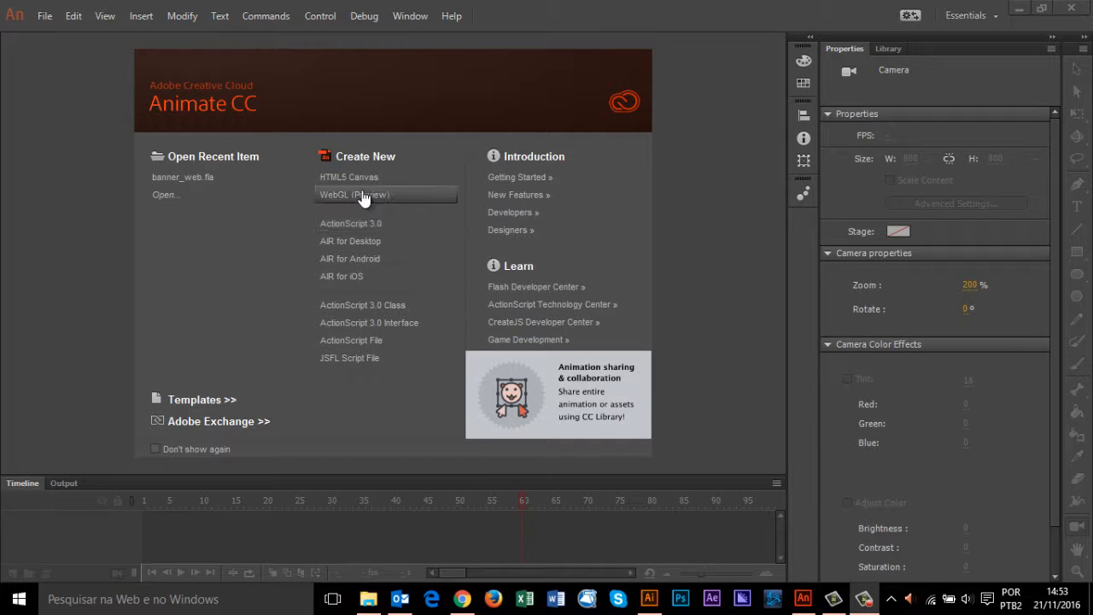
Switch to Illustrator and check the artboard dimensions of the savanna landscape illustration
{"action": "left_click", "coordinate": [649, 600]}
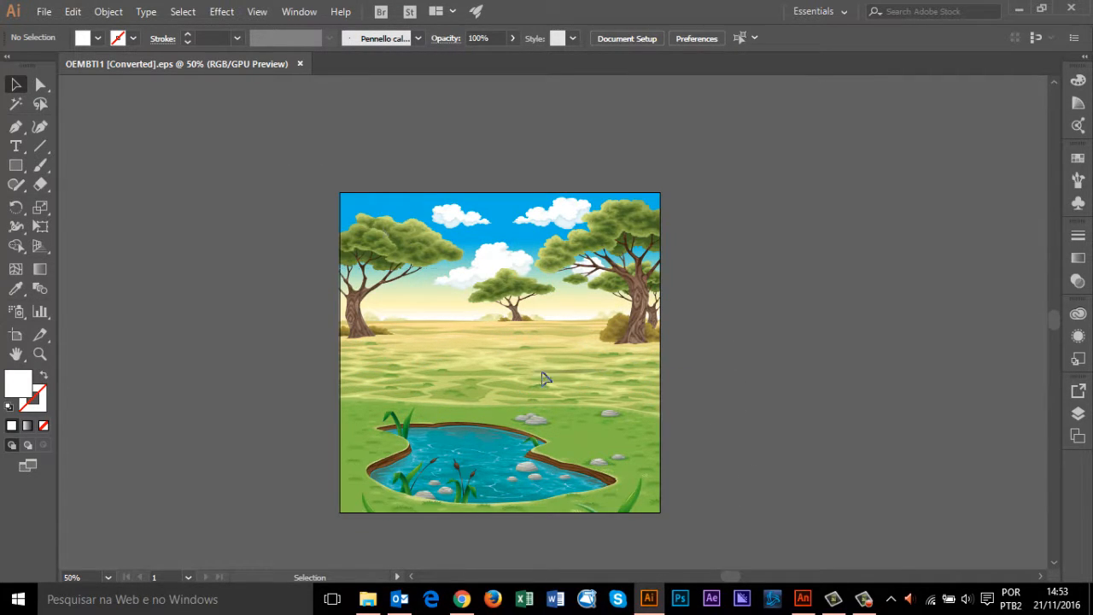
{"action": "left_click_drag", "start_coordinate": [723, 524], "coordinate": [745, 502]}
{"action": "left_click", "coordinate": [744, 503]}
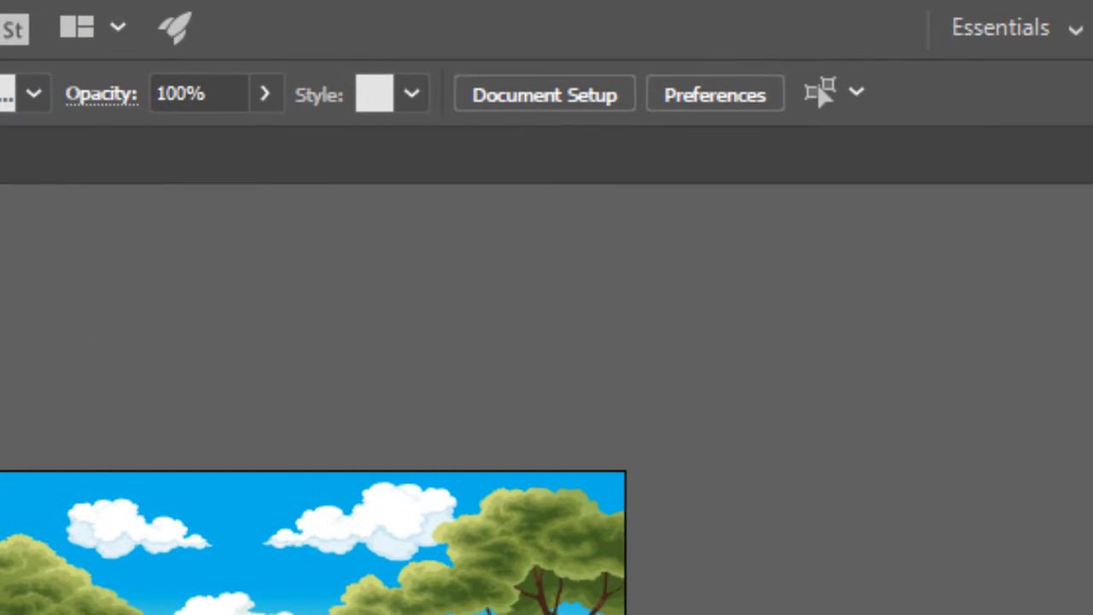
{"action": "left_click", "coordinate": [820, 91]}
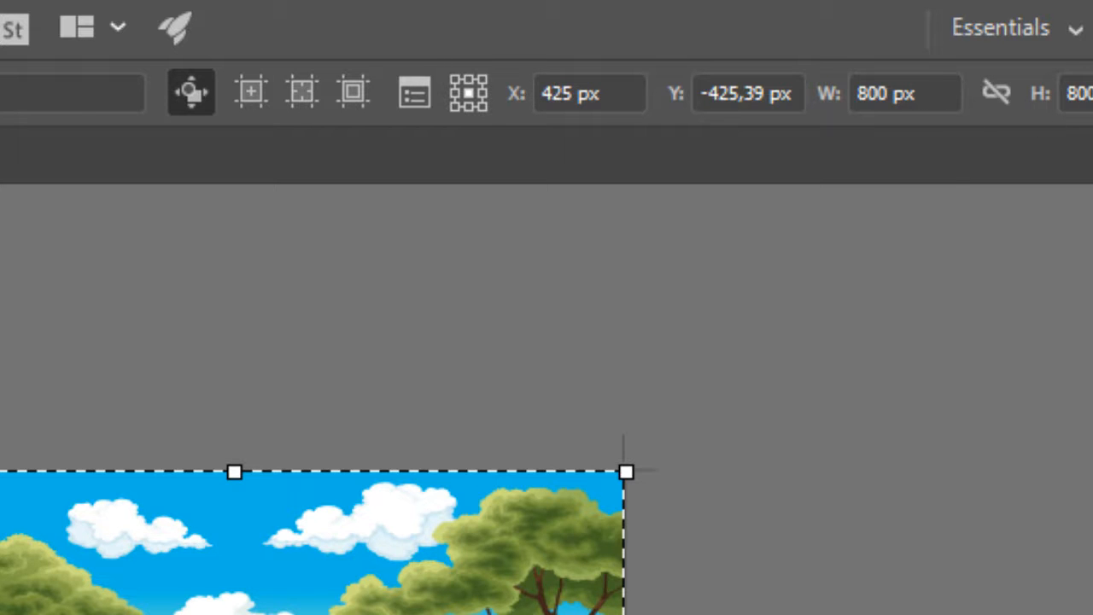
{"action": "key", "text": "Escape"}
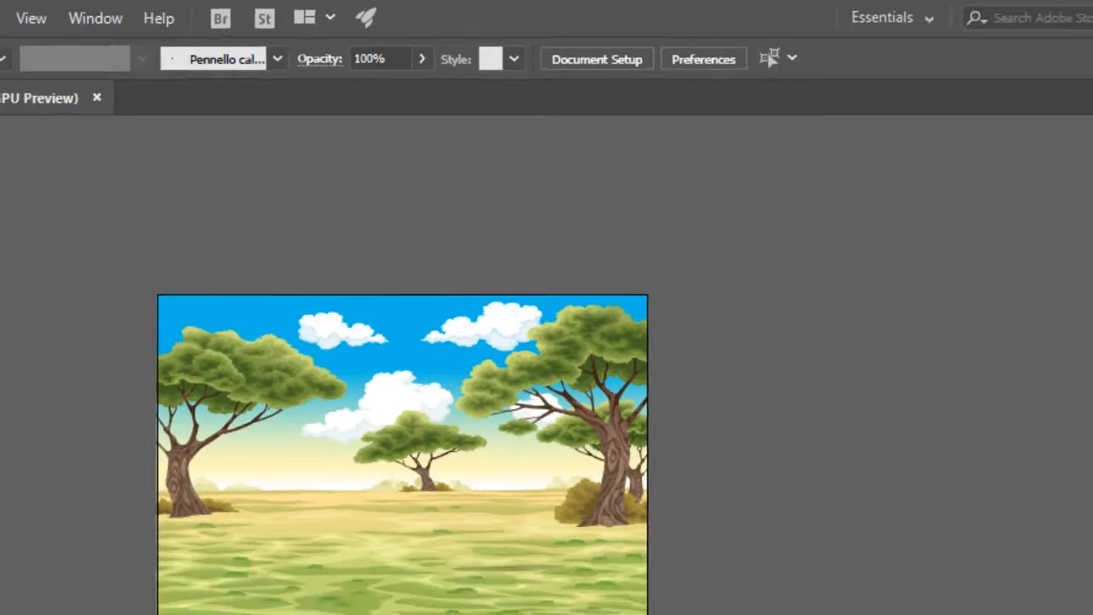
Switch to Animate and create an HTML5 Canvas document with an 800 × 800 px stage
{"action": "left_click", "coordinate": [806, 601]}
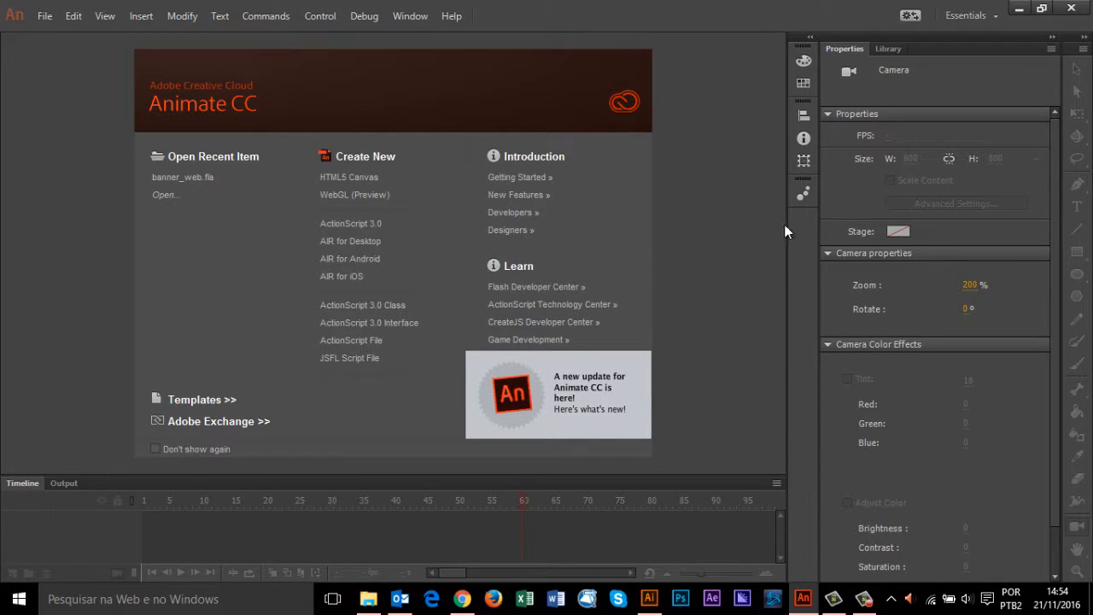
{"action": "left_click", "coordinate": [355, 179]}
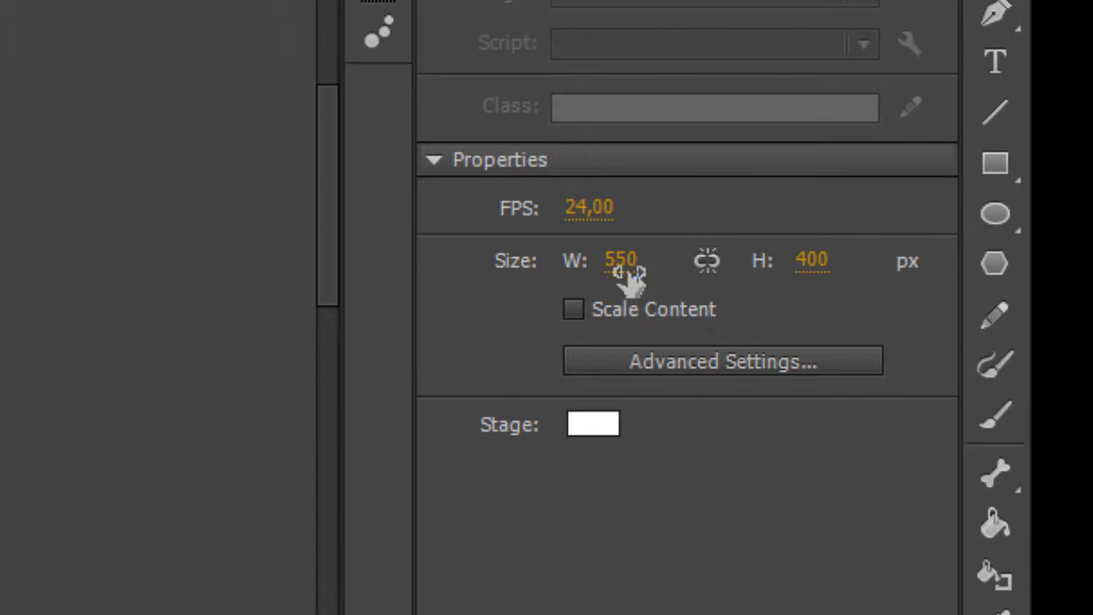
{"action": "left_click", "coordinate": [624, 260]}
{"action": "type", "text": "800"}
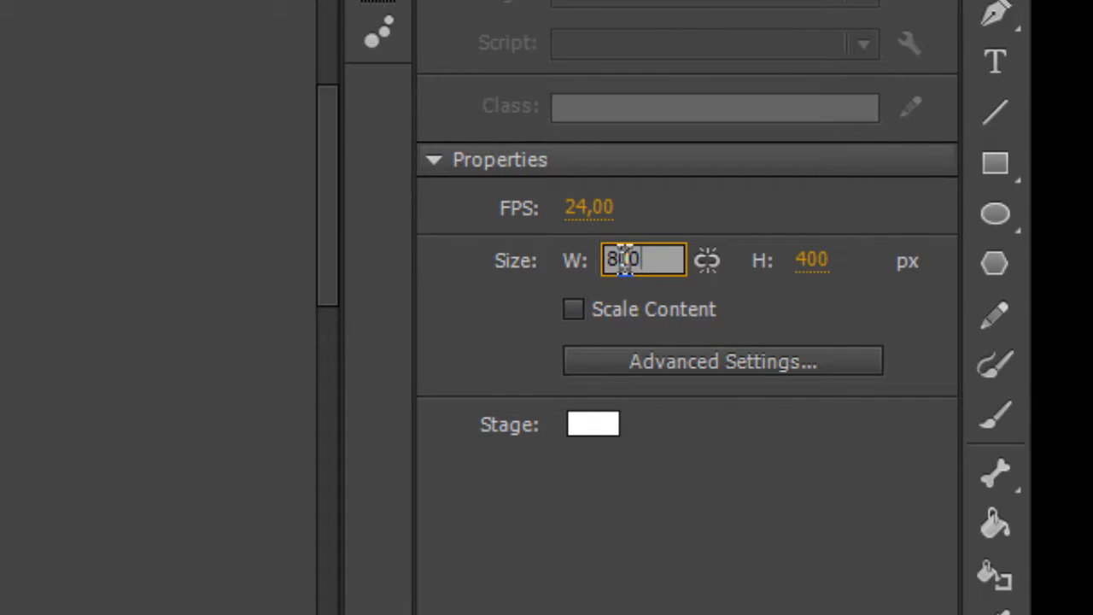
{"action": "key", "text": "Tab"}
{"action": "type", "text": "800"}
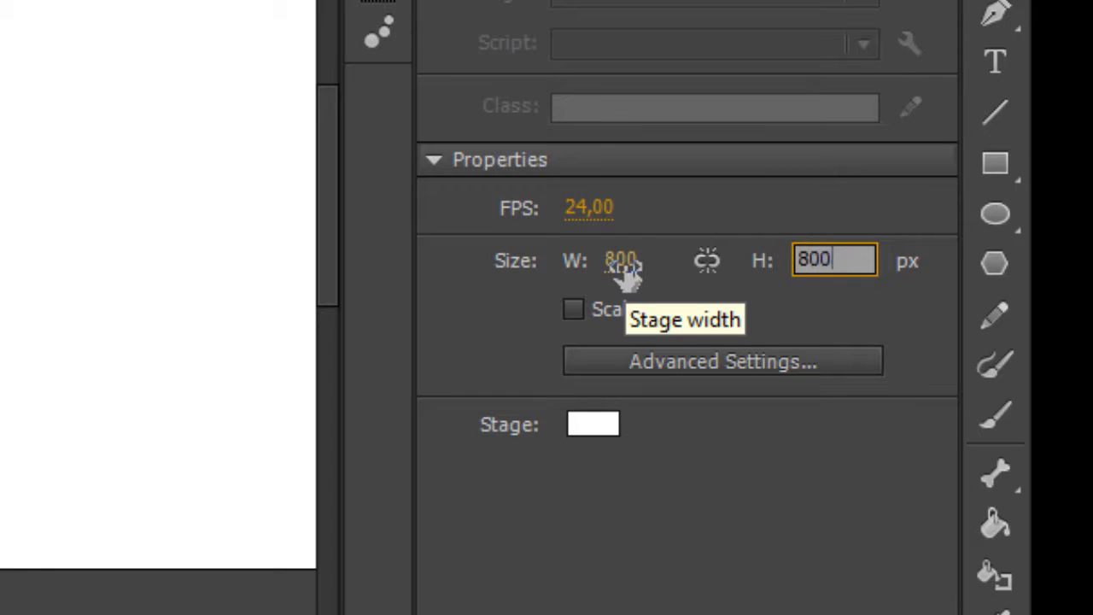
Set the document's frame rate to 30 FPS
{"action": "left_click", "coordinate": [613, 207]}
{"action": "type", "text": "30"}
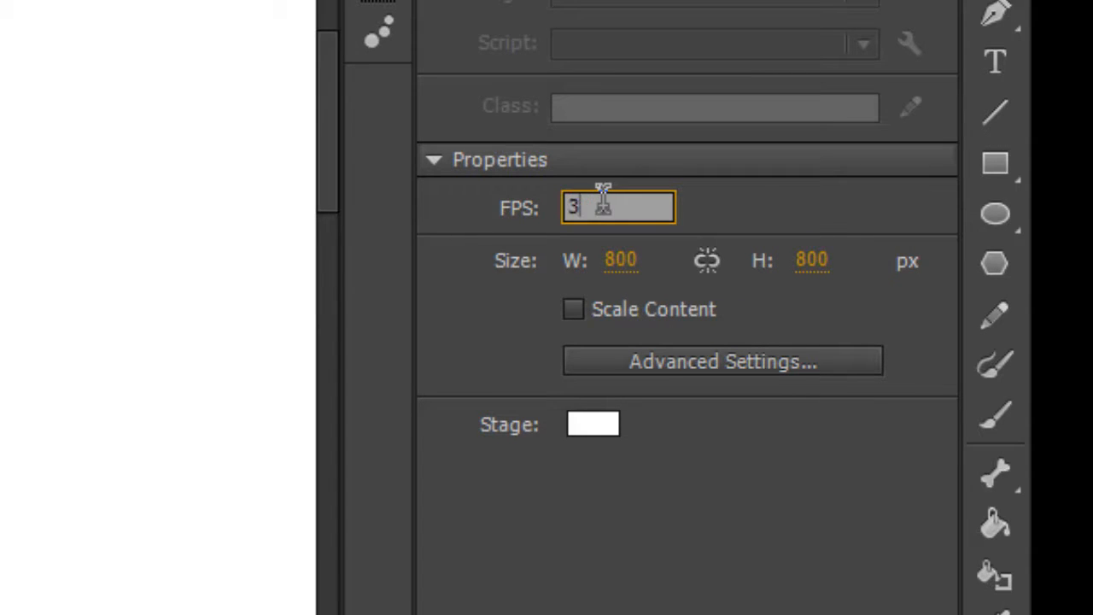
{"action": "key", "text": "Return"}
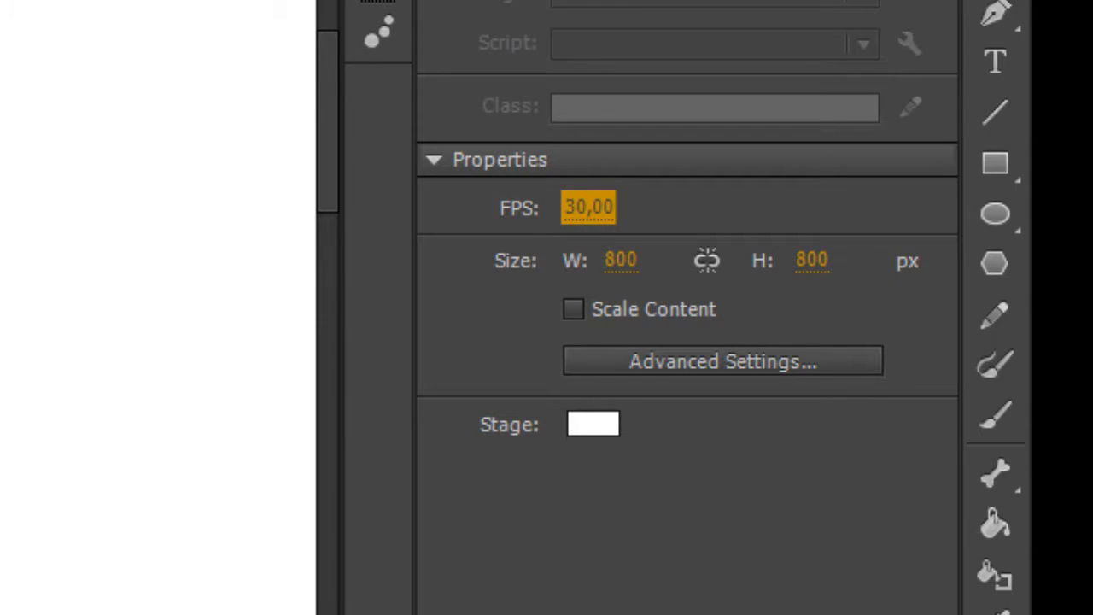
{"action": "key", "text": "ctrl+minus"}
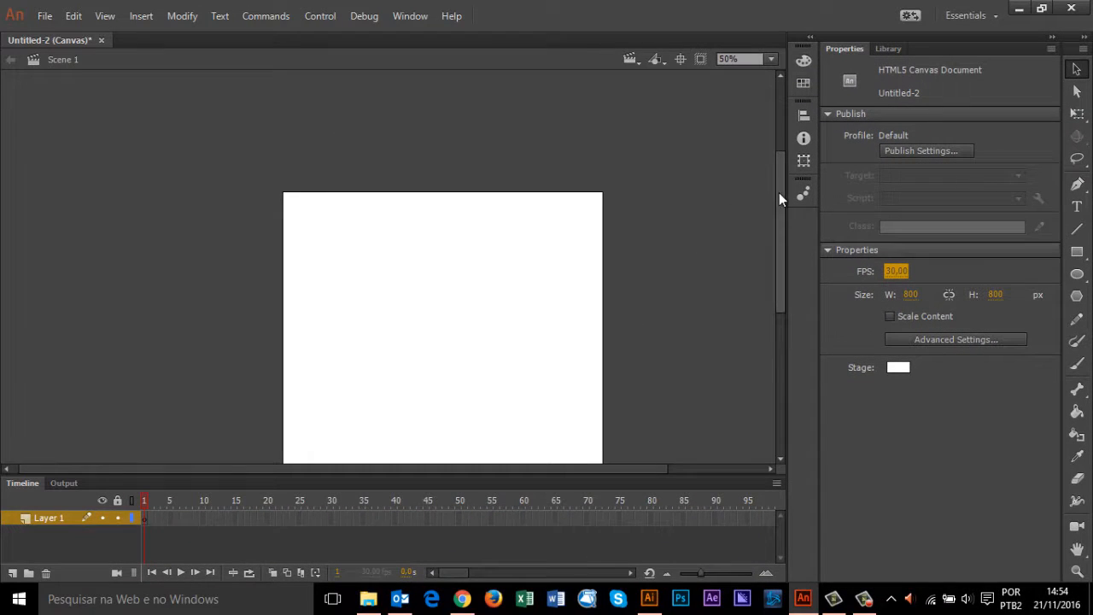
{"action": "left_click_drag", "start_coordinate": [325, 32], "coordinate": [325, 73]}
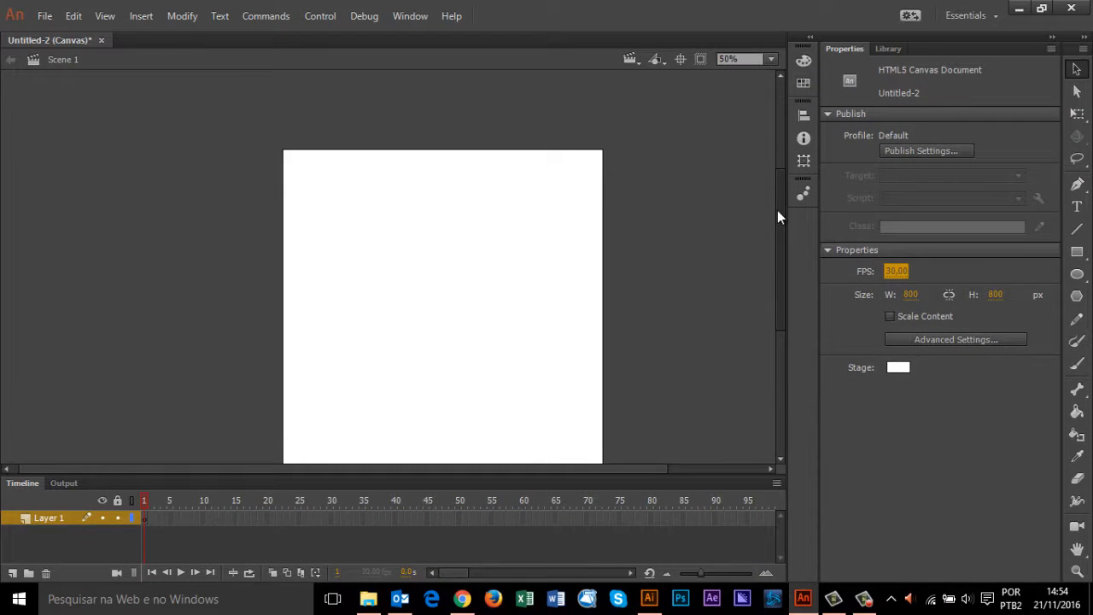
{"action": "left_click_drag", "start_coordinate": [777, 217], "coordinate": [778, 228]}
{"action": "left_click_drag", "start_coordinate": [503, 303], "coordinate": [466, 282]}
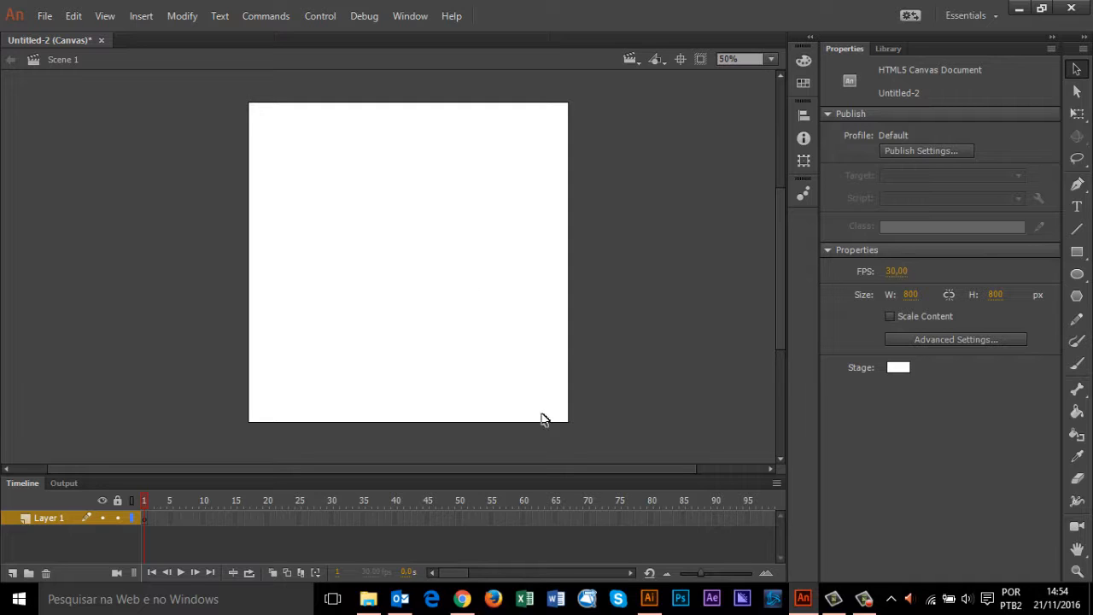
Switch to Illustrator and copy the entire landscape artwork
{"action": "left_click", "coordinate": [648, 599]}
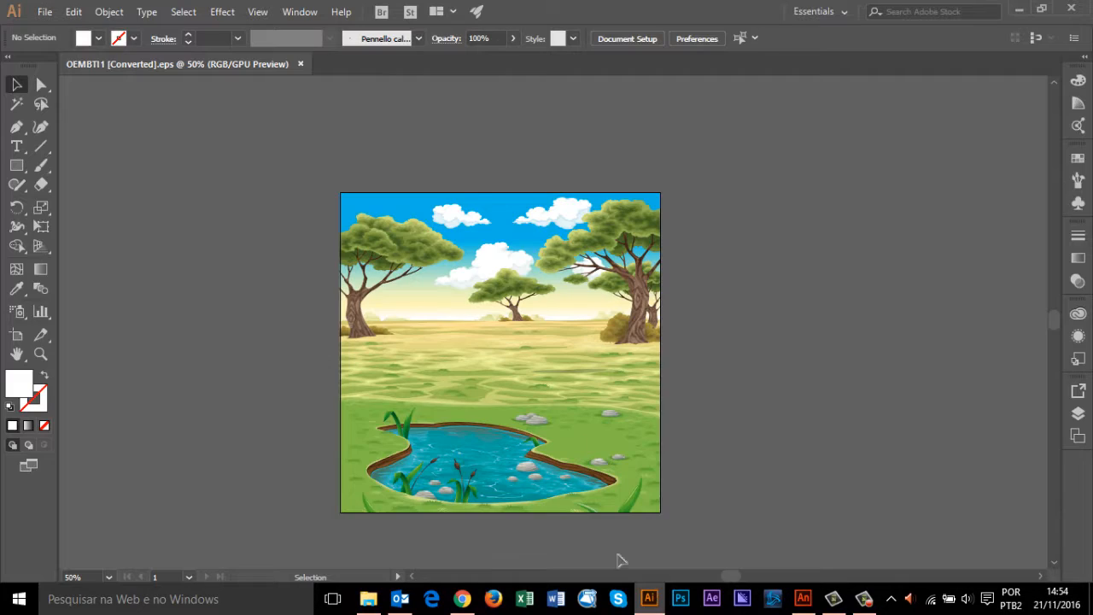
{"action": "key", "text": "ctrl+a"}
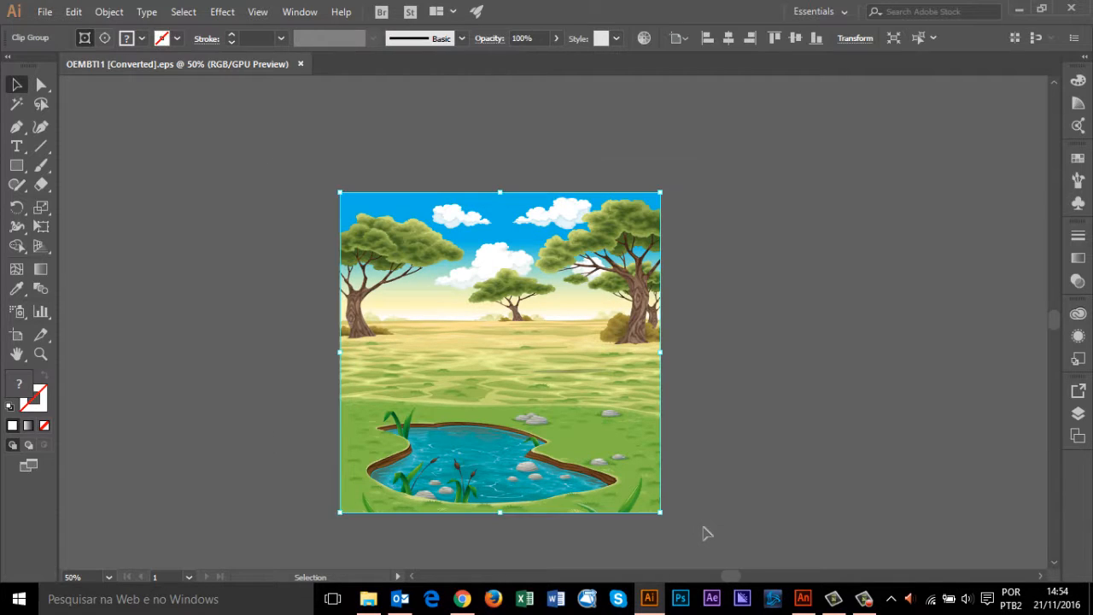
{"action": "left_click", "coordinate": [74, 12]}
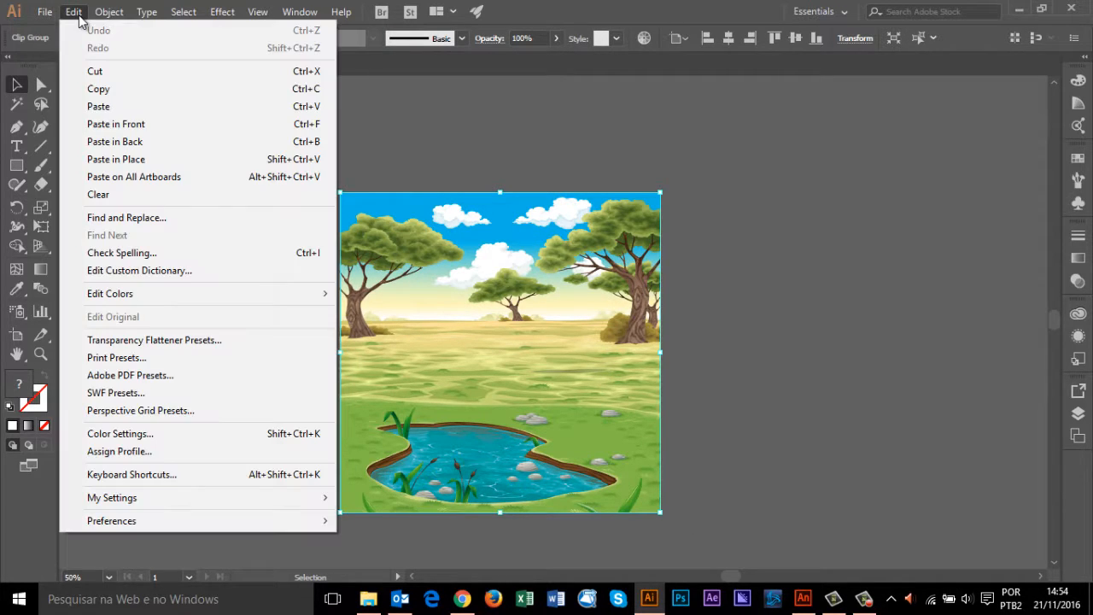
{"action": "left_click", "coordinate": [96, 91]}
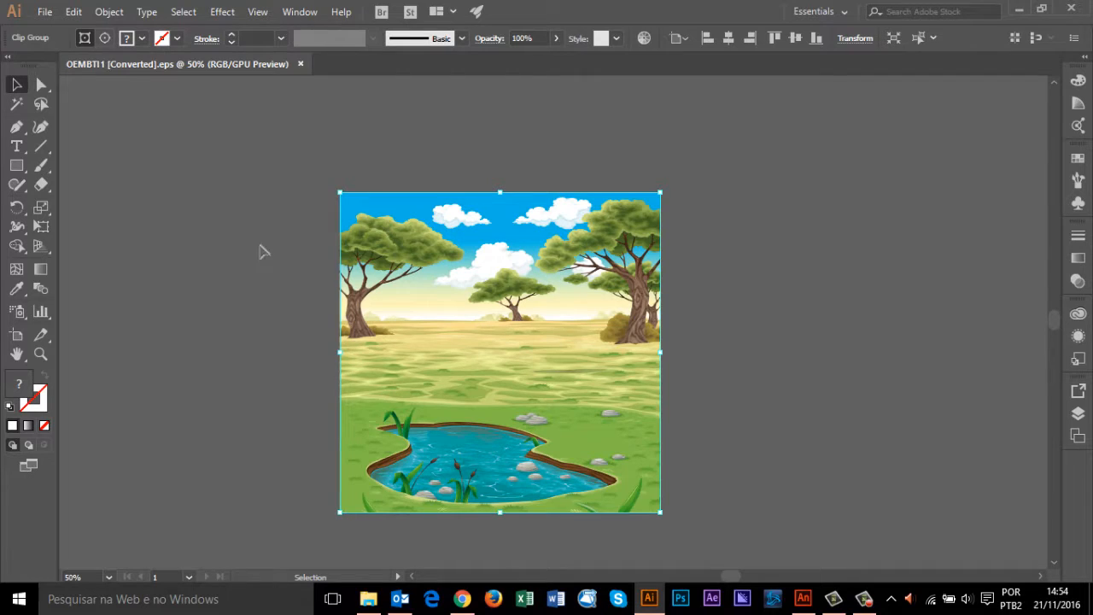
Switch to Animate and paste the artwork in place using AI file importer preferences, recommended import settings and maintained layers
{"action": "left_click", "coordinate": [802, 599]}
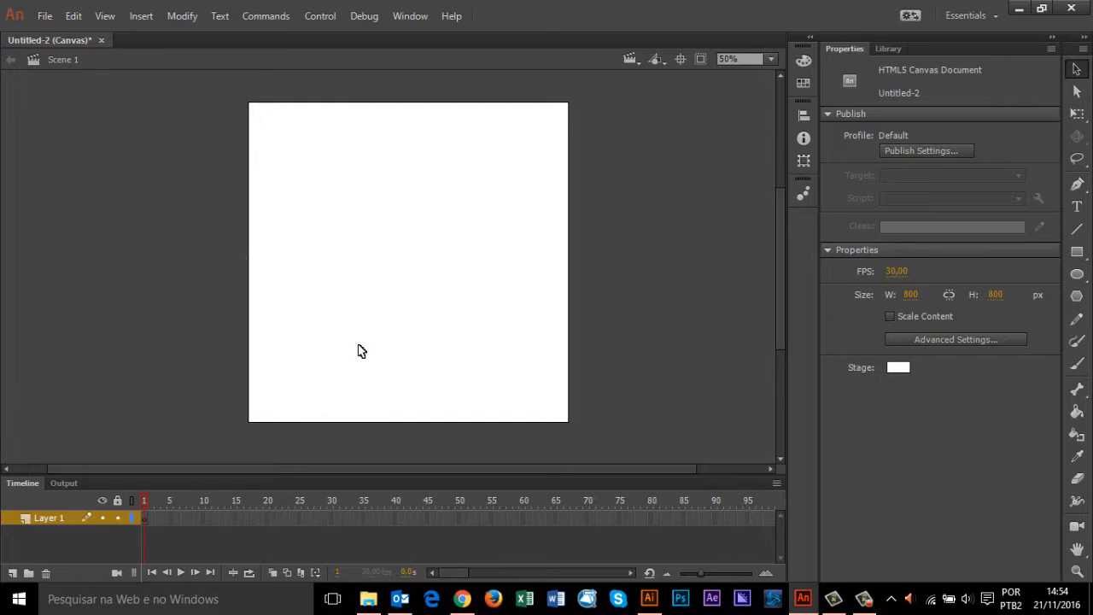
{"action": "left_click", "coordinate": [72, 16]}
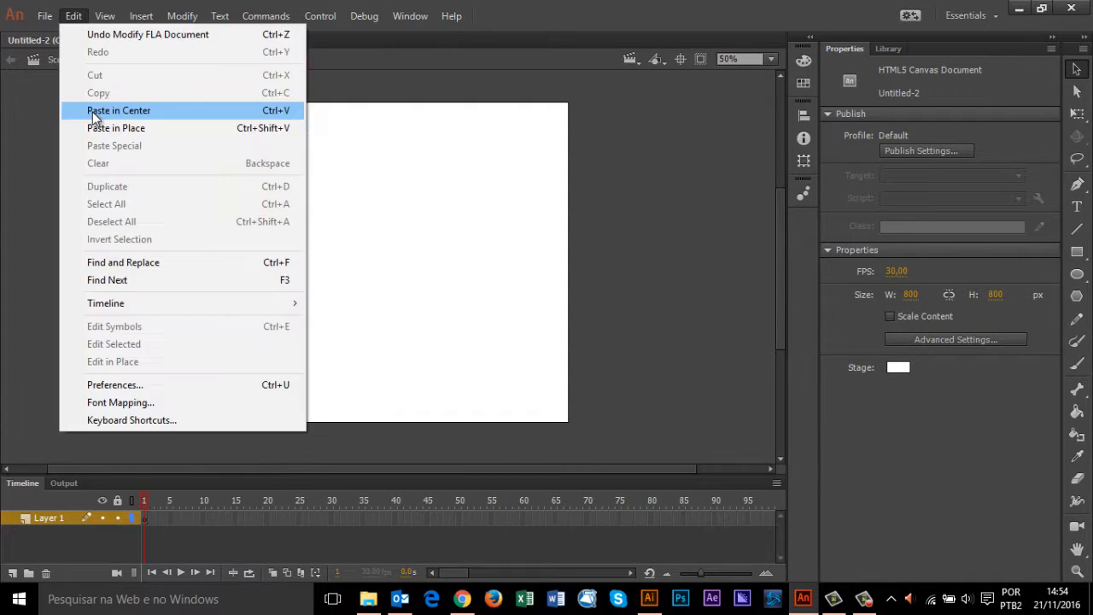
{"action": "left_click", "coordinate": [134, 130]}
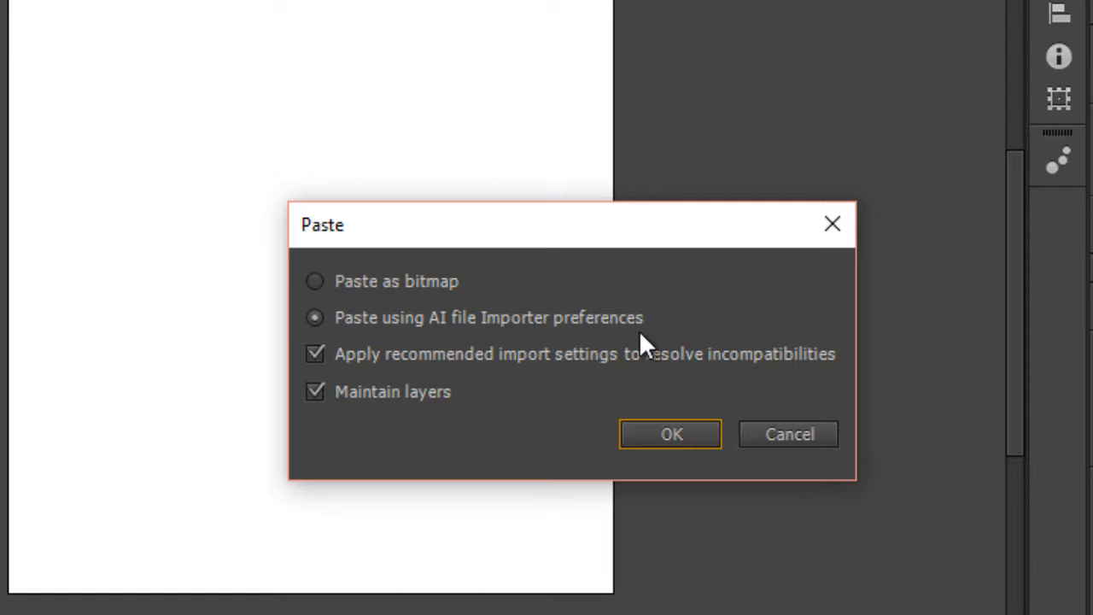
{"action": "left_click", "coordinate": [670, 435]}
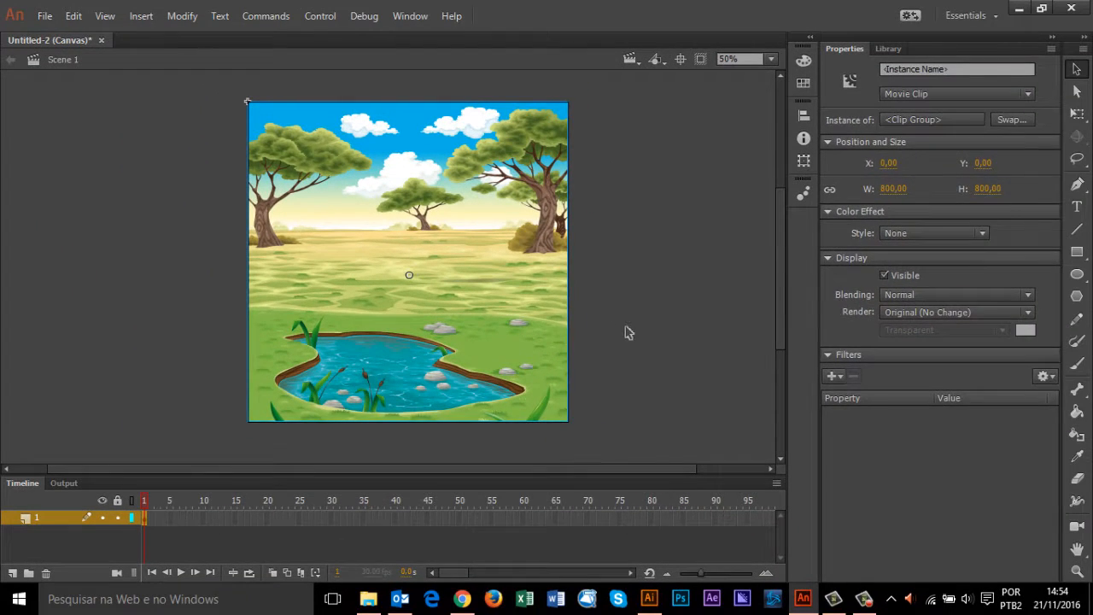
{"action": "left_click", "coordinate": [689, 401]}
{"action": "left_click", "coordinate": [538, 303]}
{"action": "right_click", "coordinate": [539, 303]}
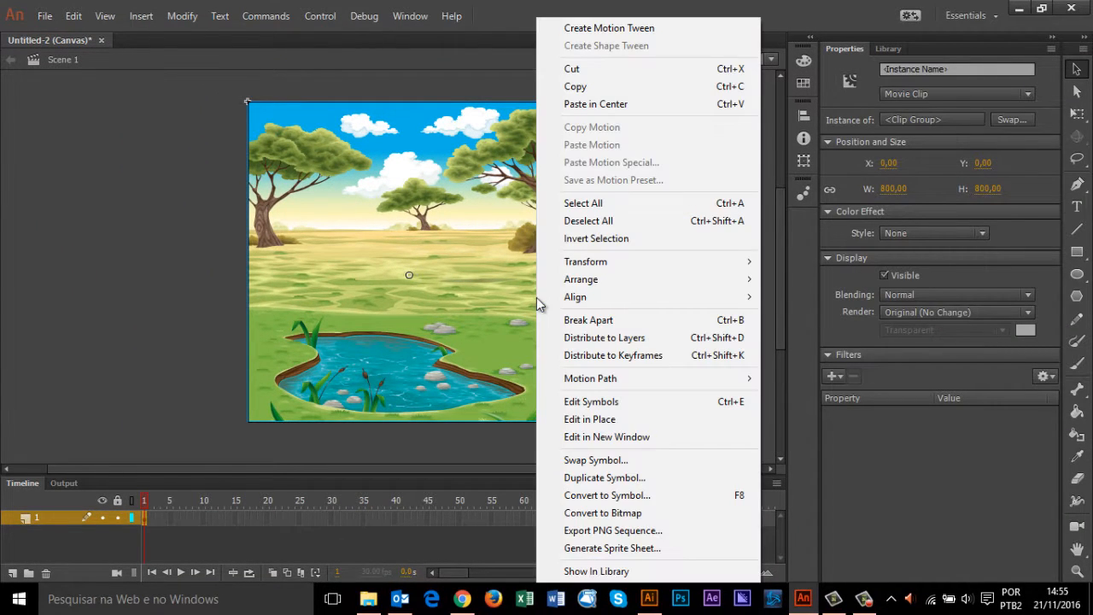
{"action": "left_click", "coordinate": [128, 276]}
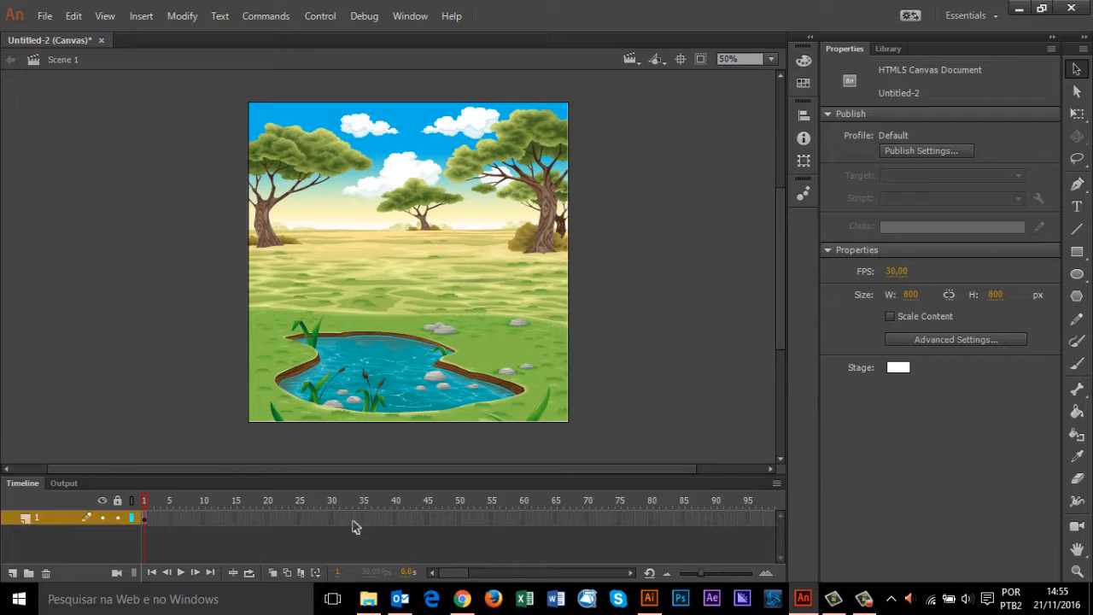
Insert a keyframe at frame 60 of the landscape layer and create a classic tween between the two keyframes
{"action": "right_click", "coordinate": [523, 518]}
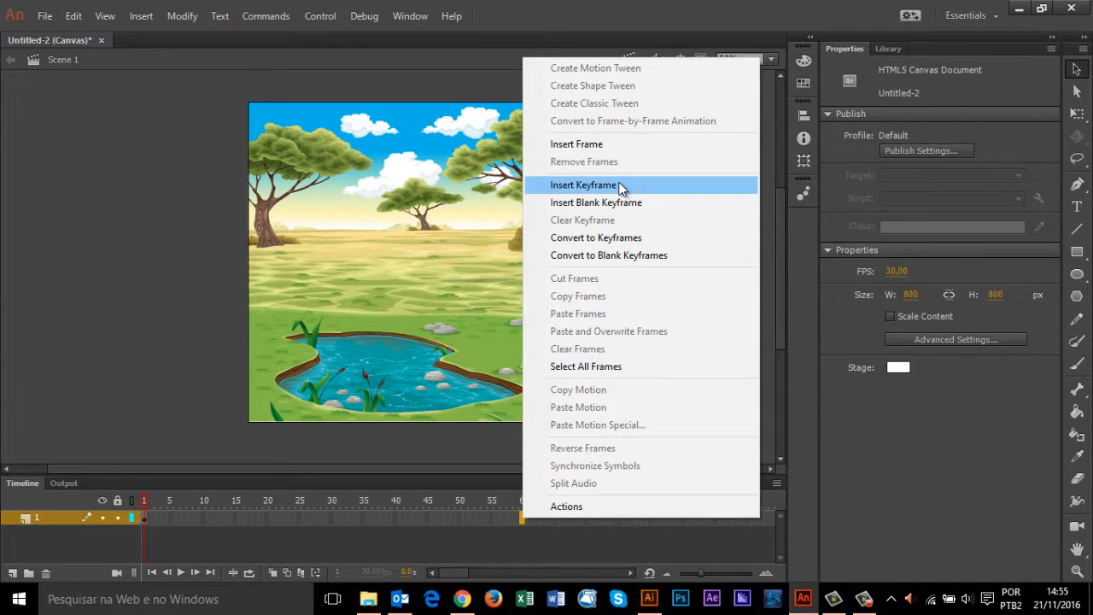
{"action": "left_click", "coordinate": [622, 185]}
{"action": "right_click", "coordinate": [342, 517]}
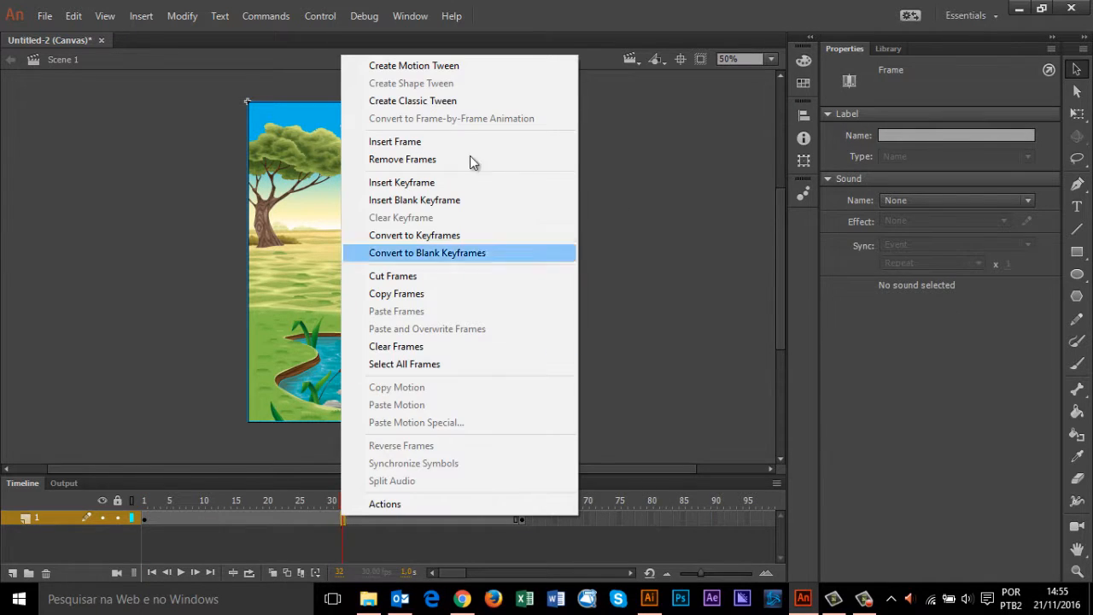
{"action": "left_click", "coordinate": [475, 104]}
At frame 60, enlarge the landscape with Free Transform to about 1497 × 1497 px and shift it to bring the pond onto the stage
{"action": "left_click", "coordinate": [522, 518]}
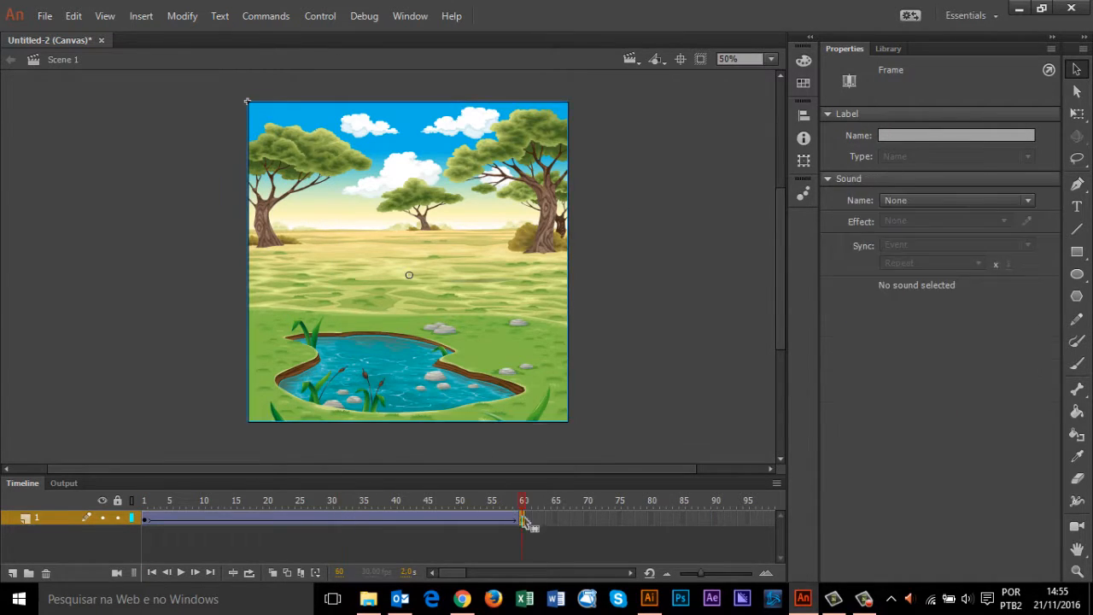
{"action": "left_click", "coordinate": [1079, 117]}
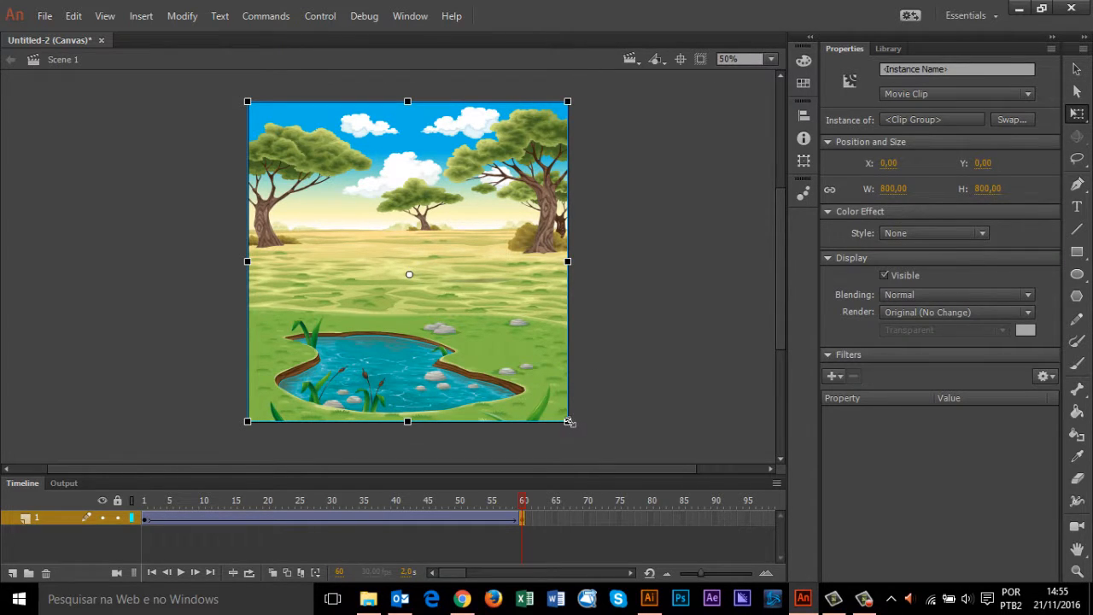
{"action": "left_click_drag", "start_coordinate": [569, 421], "coordinate": [706, 564]}
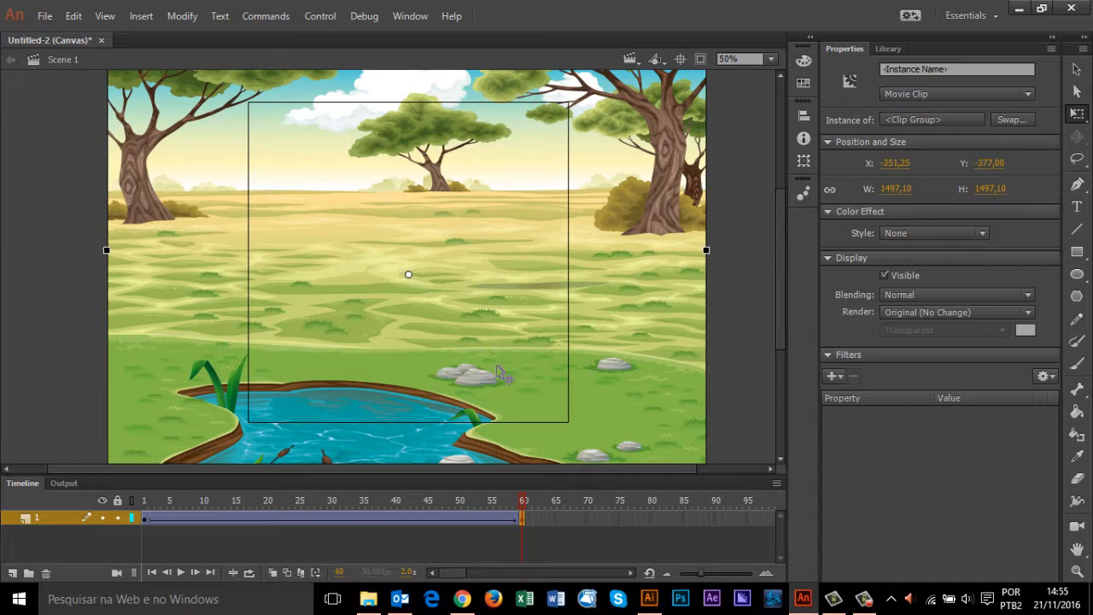
{"action": "left_click_drag", "start_coordinate": [497, 366], "coordinate": [444, 257]}
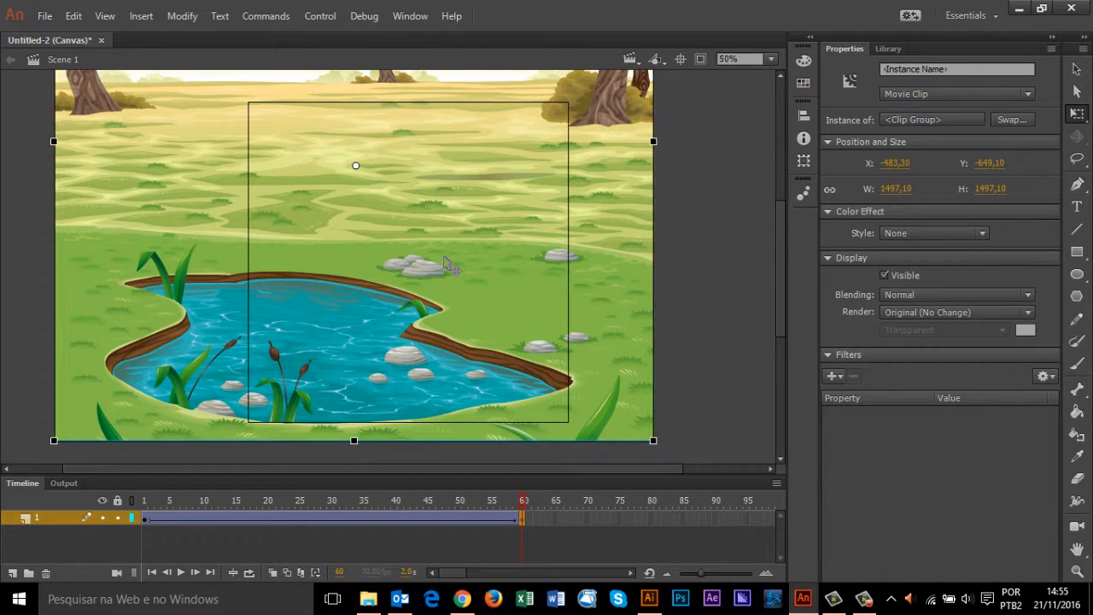
{"action": "key", "text": "Return"}
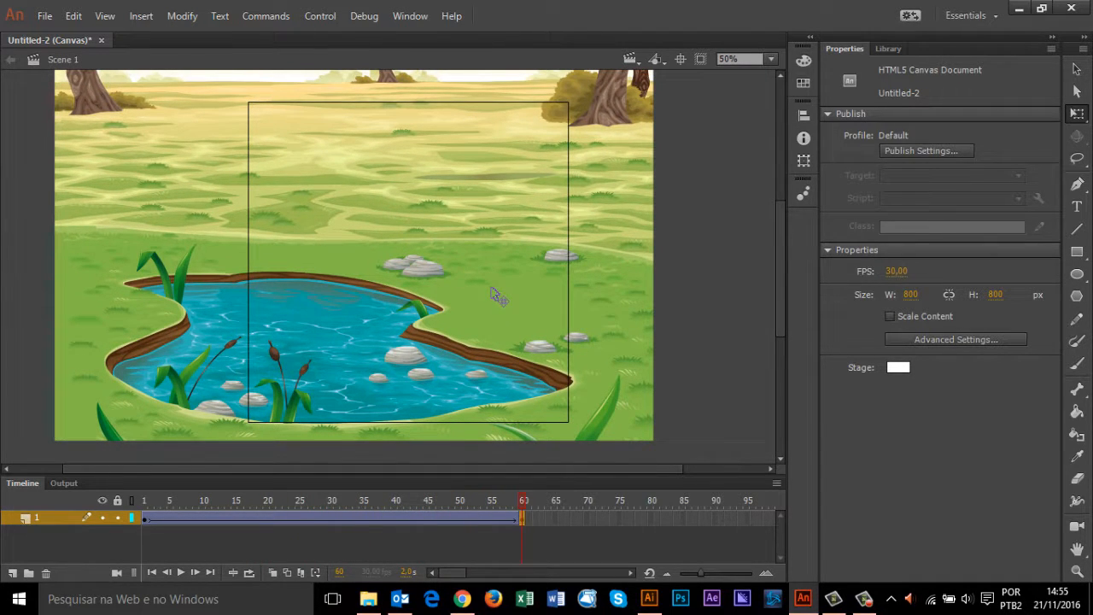
Undo the scaling and repositioning of the landscape at frame 60, then deselect it
{"action": "key", "text": "ctrl+z"}
{"action": "key", "text": "ctrl+z"}
{"action": "key", "text": "ctrl+z"}
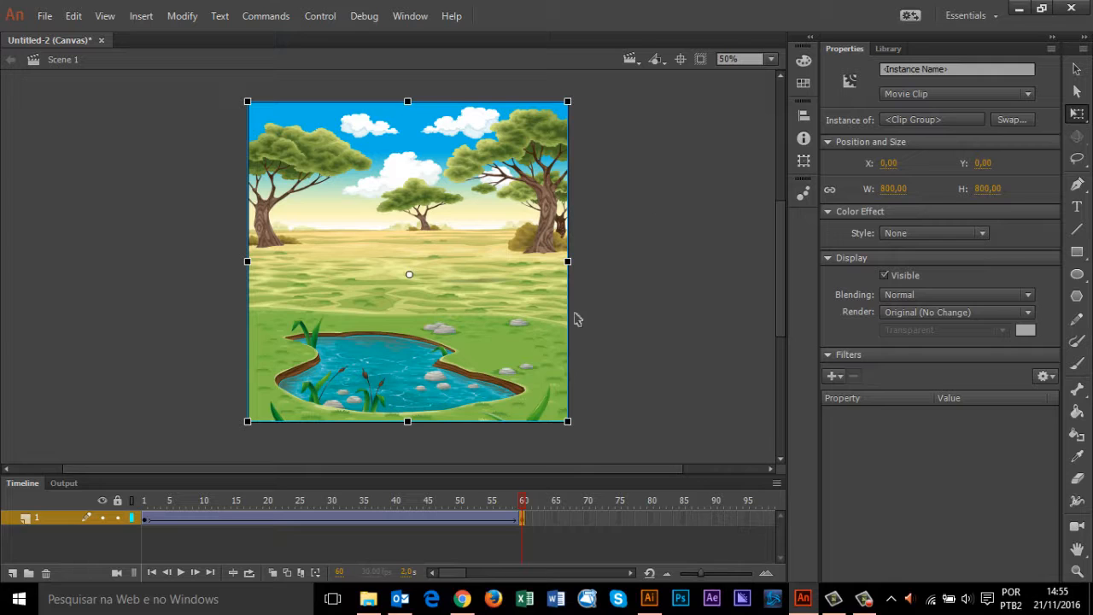
{"action": "left_click", "coordinate": [597, 344]}
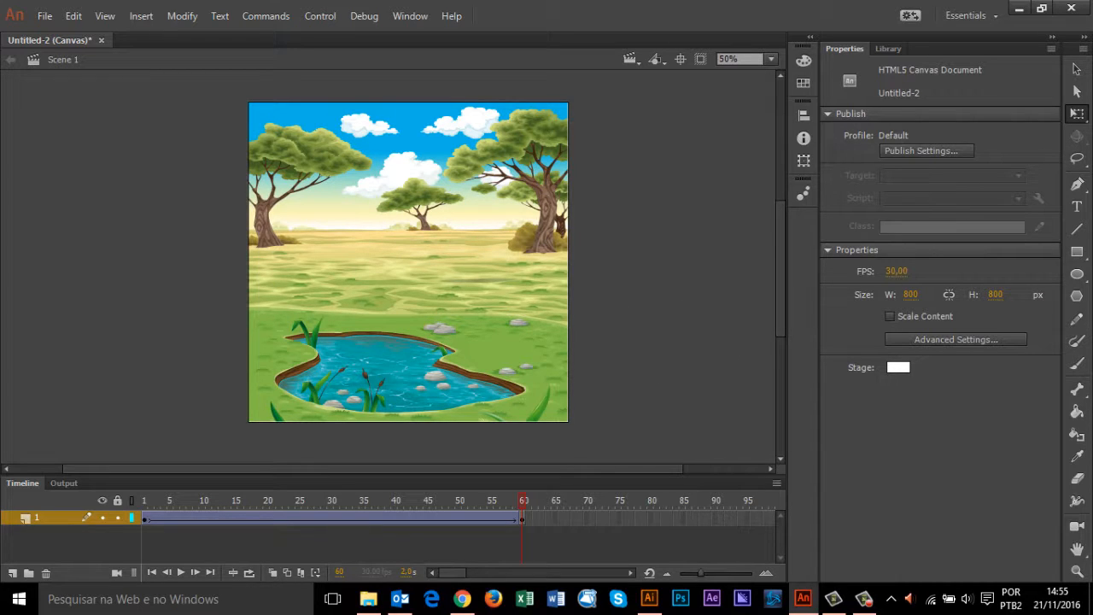
Activate the Oval tool and add a new layer above the landscape layer
{"action": "left_click", "coordinate": [1076, 274]}
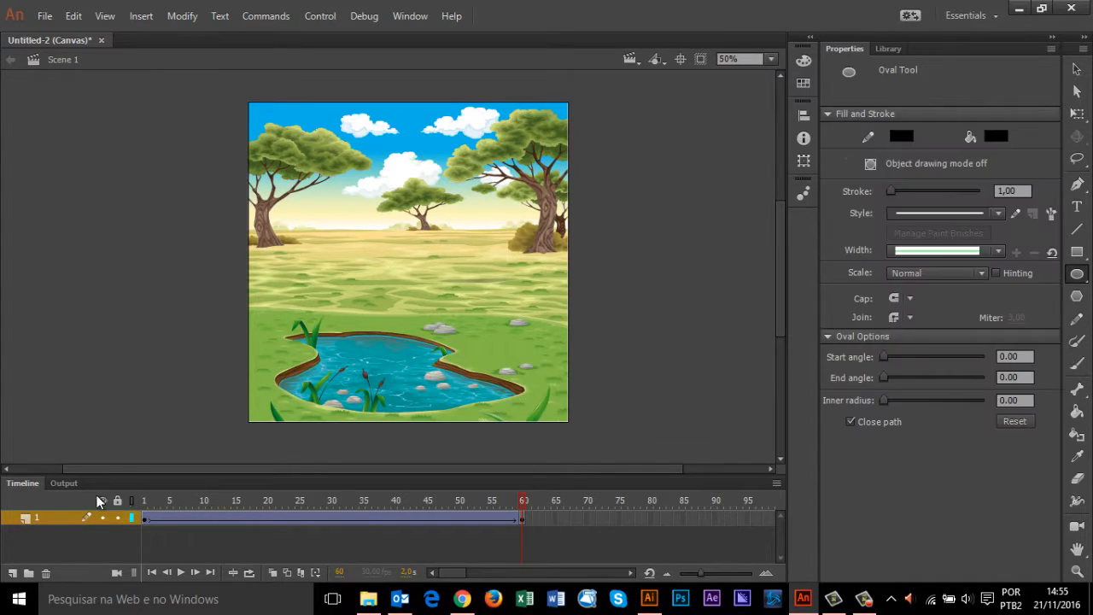
{"action": "left_click", "coordinate": [12, 573]}
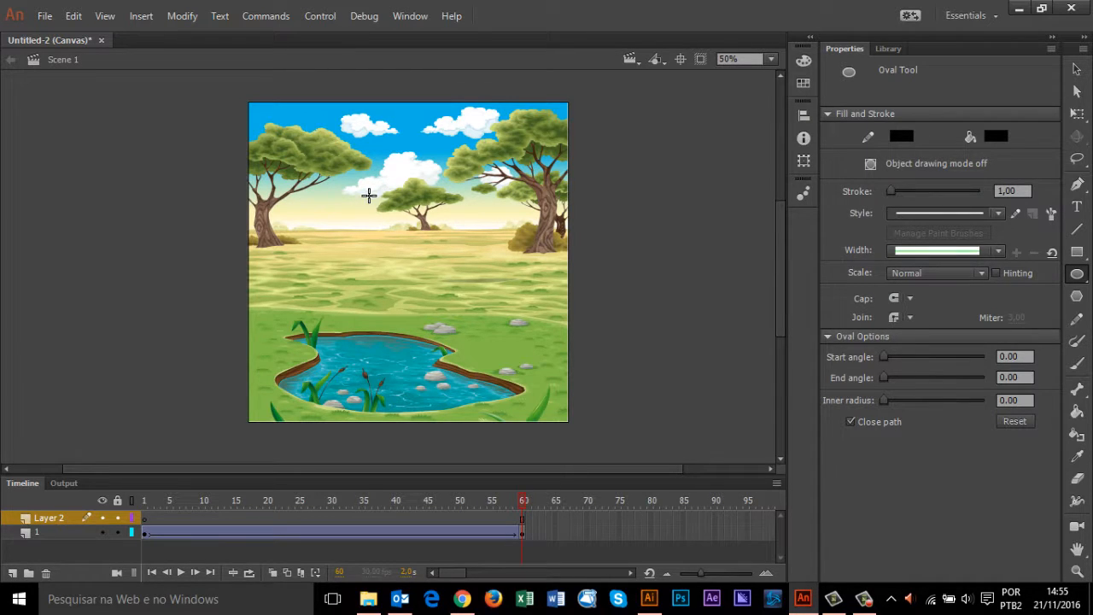
{"action": "mouse_move", "coordinate": [371, 602]}
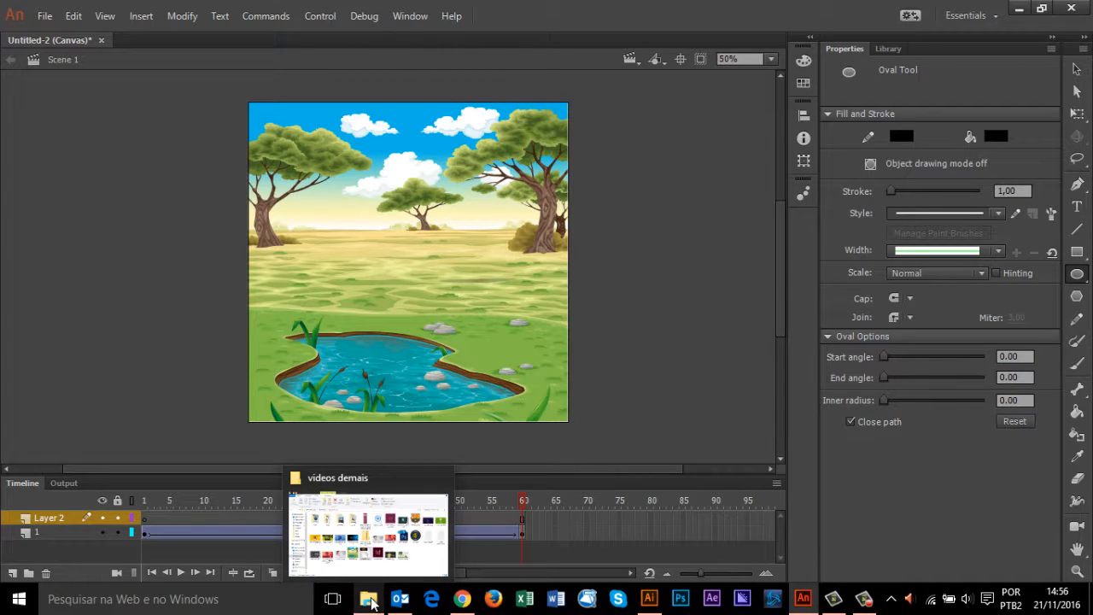
Switch to File Explorer and look through the web folder in Downloads for artwork to add to the animation
{"action": "left_click", "coordinate": [371, 602]}
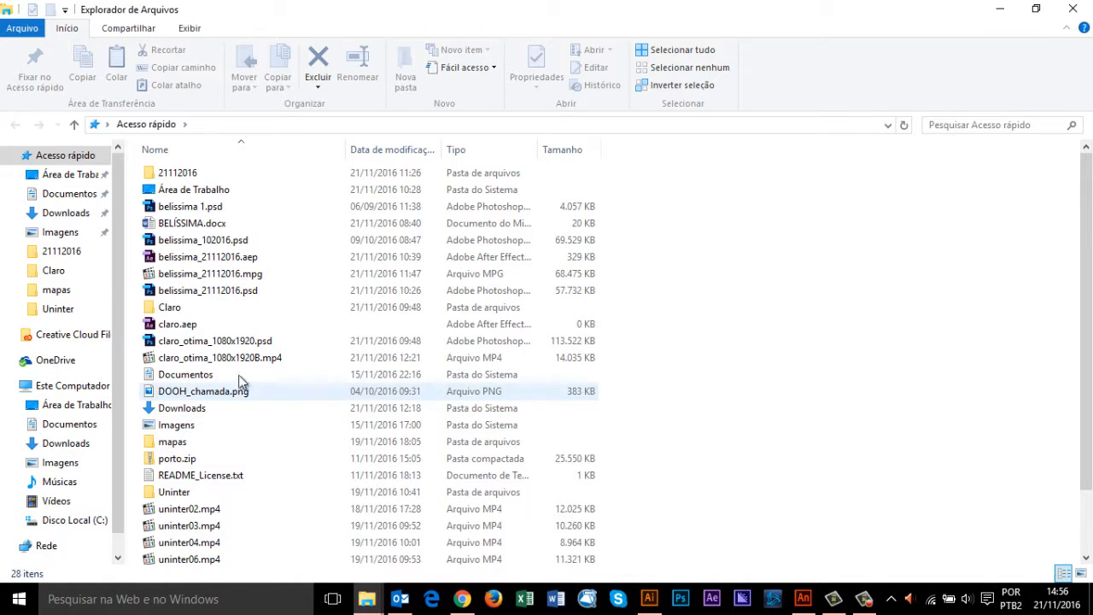
{"action": "left_click", "coordinate": [66, 214]}
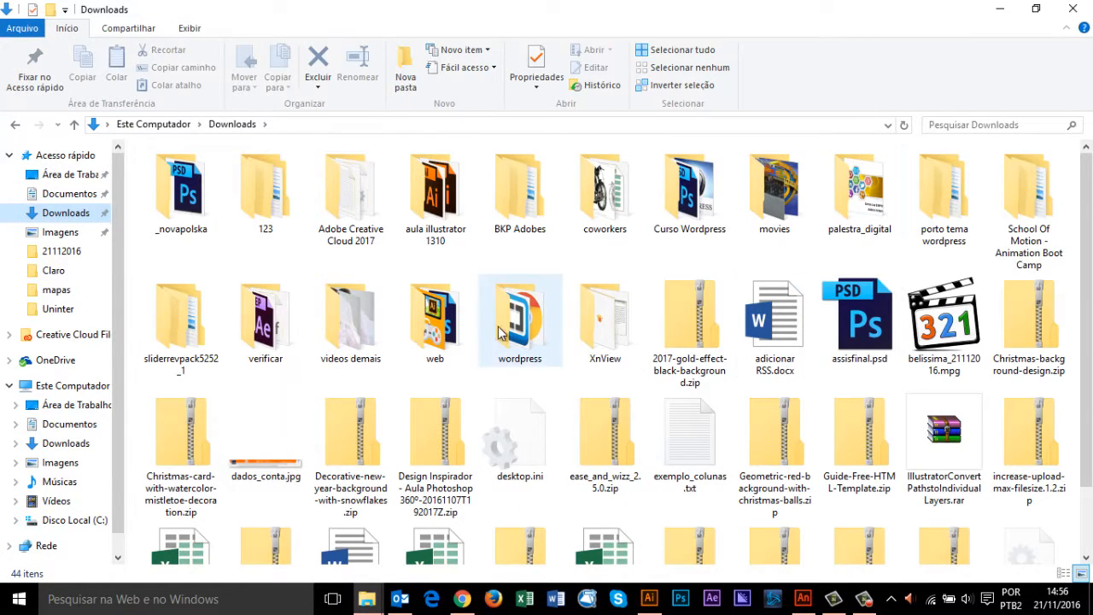
{"action": "double_click", "coordinate": [434, 321]}
{"action": "scroll", "coordinate": [509, 299], "scroll_direction": "down", "scroll_amount": 2}
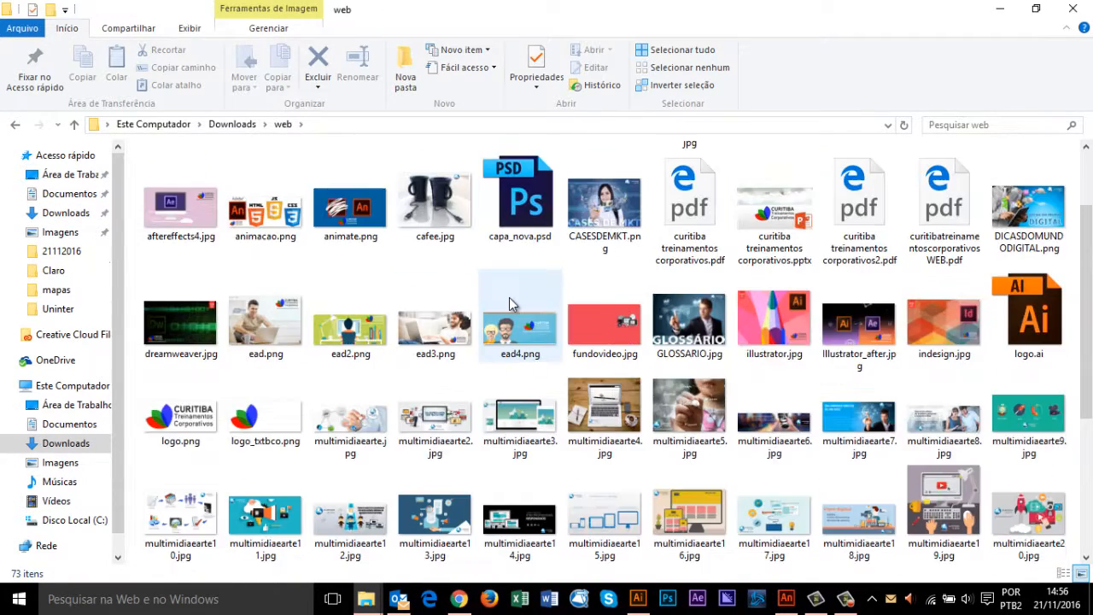
{"action": "scroll", "coordinate": [511, 301], "scroll_direction": "down", "scroll_amount": 3}
{"action": "scroll", "coordinate": [512, 303], "scroll_direction": "up", "scroll_amount": 3}
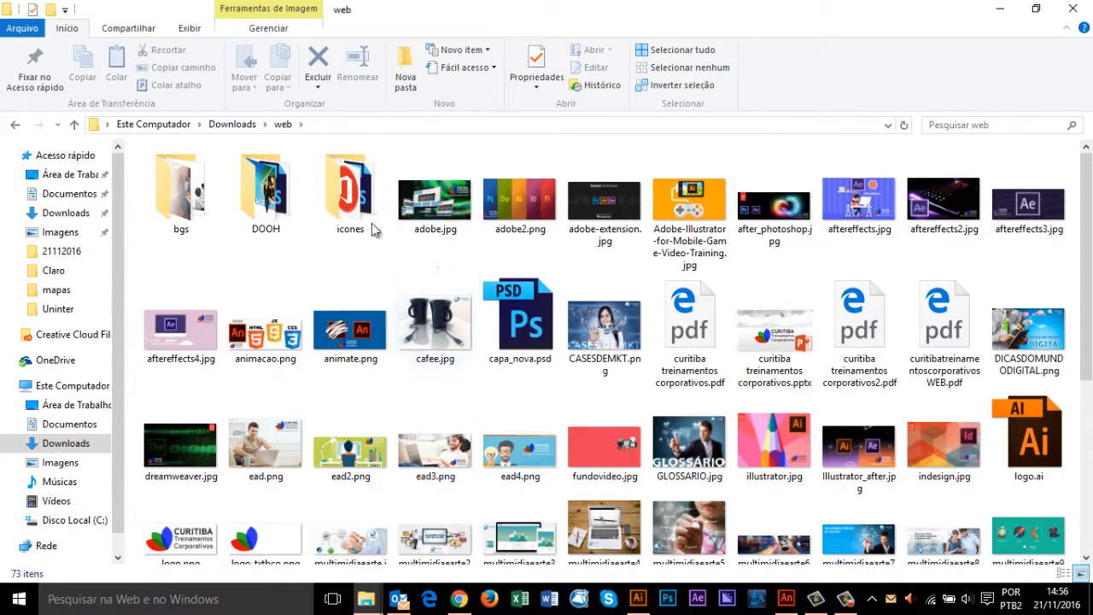
{"action": "scroll", "coordinate": [388, 247], "scroll_direction": "down", "scroll_amount": 3}
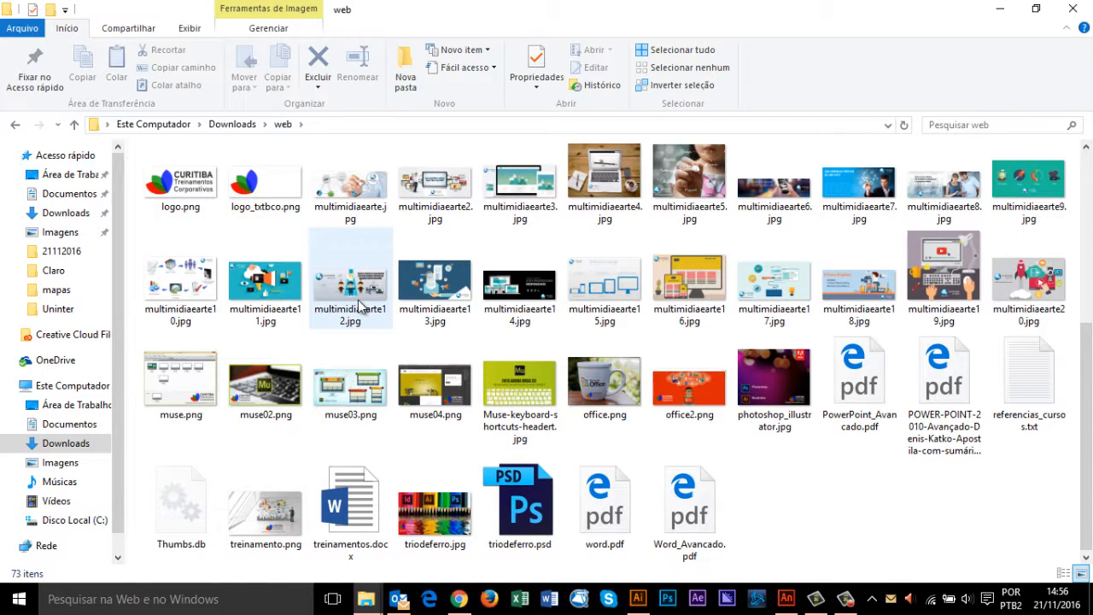
{"action": "scroll", "coordinate": [355, 290], "scroll_direction": "up", "scroll_amount": 3}
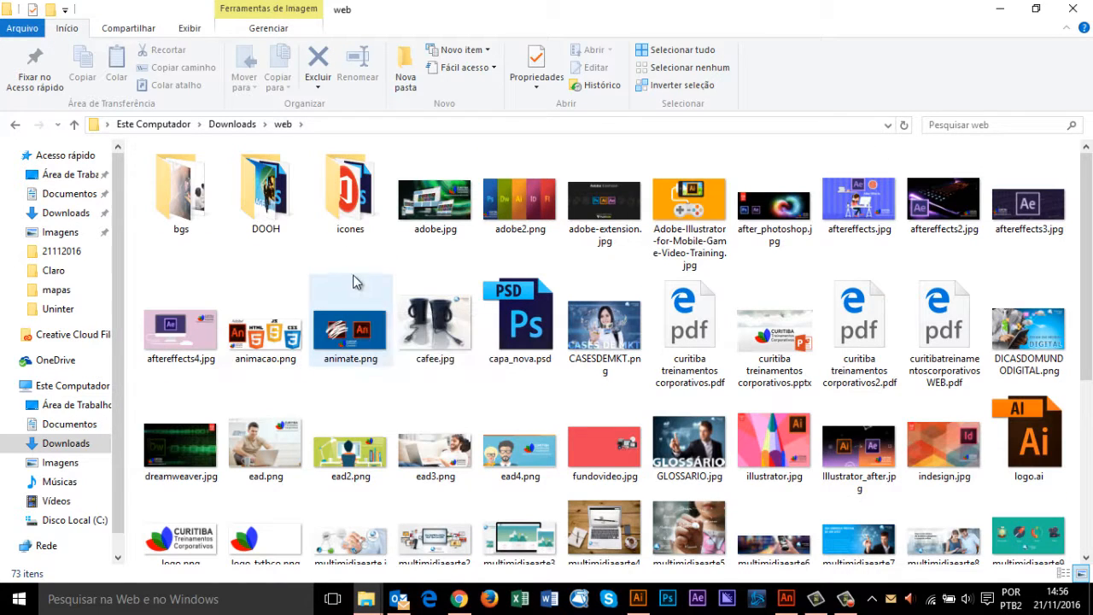
Examine the images in the icones folder for usable artwork and return to the web folder
{"action": "double_click", "coordinate": [355, 203]}
{"action": "scroll", "coordinate": [359, 304], "scroll_direction": "down", "scroll_amount": 2}
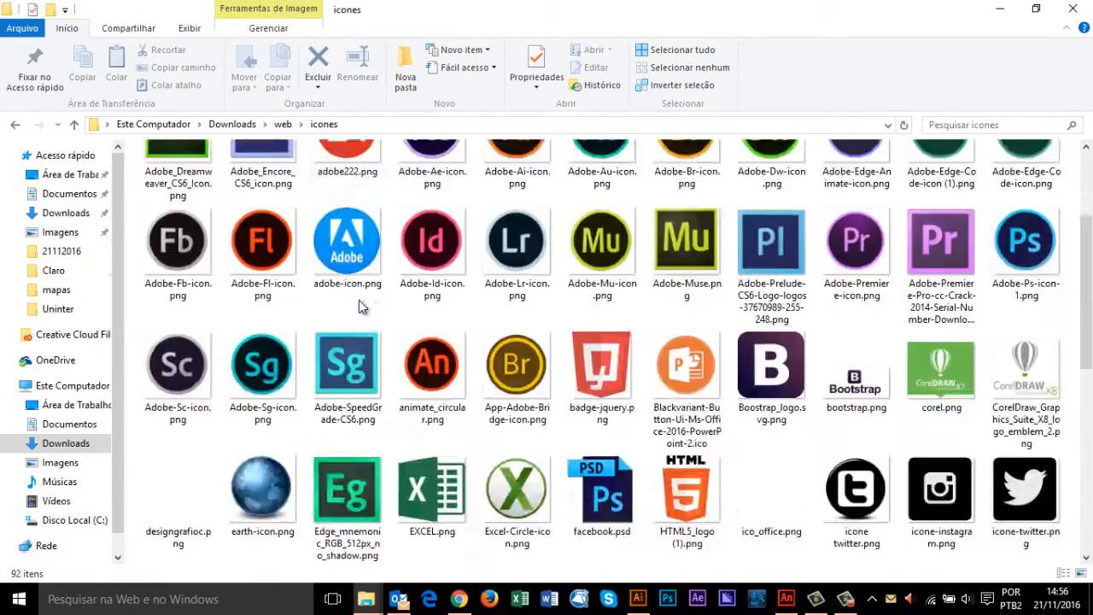
{"action": "scroll", "coordinate": [358, 300], "scroll_direction": "down", "scroll_amount": 1}
{"action": "scroll", "coordinate": [359, 299], "scroll_direction": "up", "scroll_amount": 3}
{"action": "scroll", "coordinate": [359, 300], "scroll_direction": "down", "scroll_amount": 3}
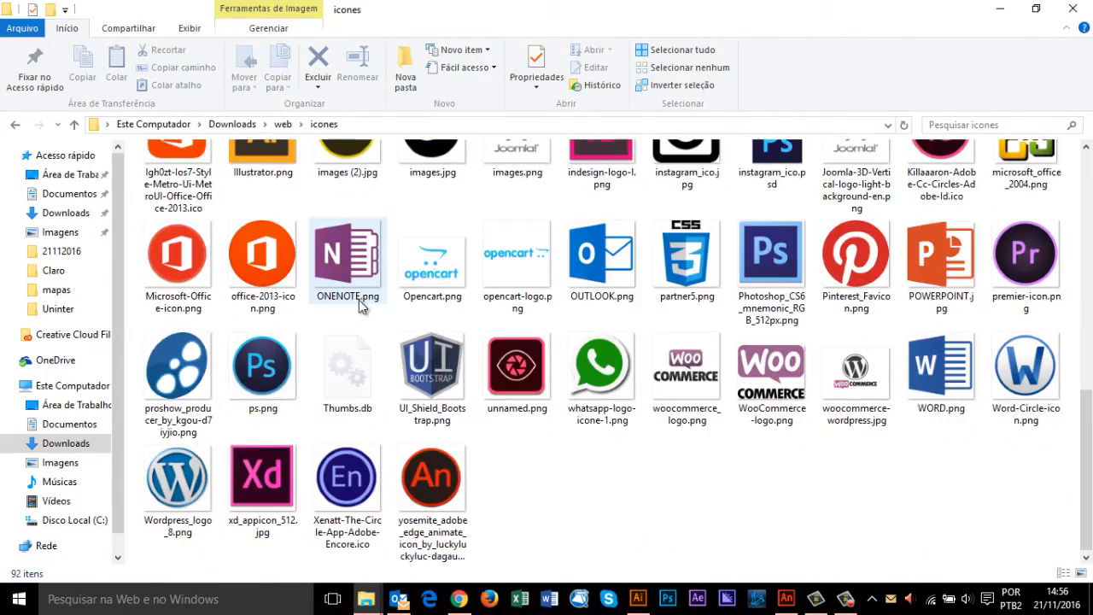
{"action": "scroll", "coordinate": [359, 301], "scroll_direction": "up", "scroll_amount": 8}
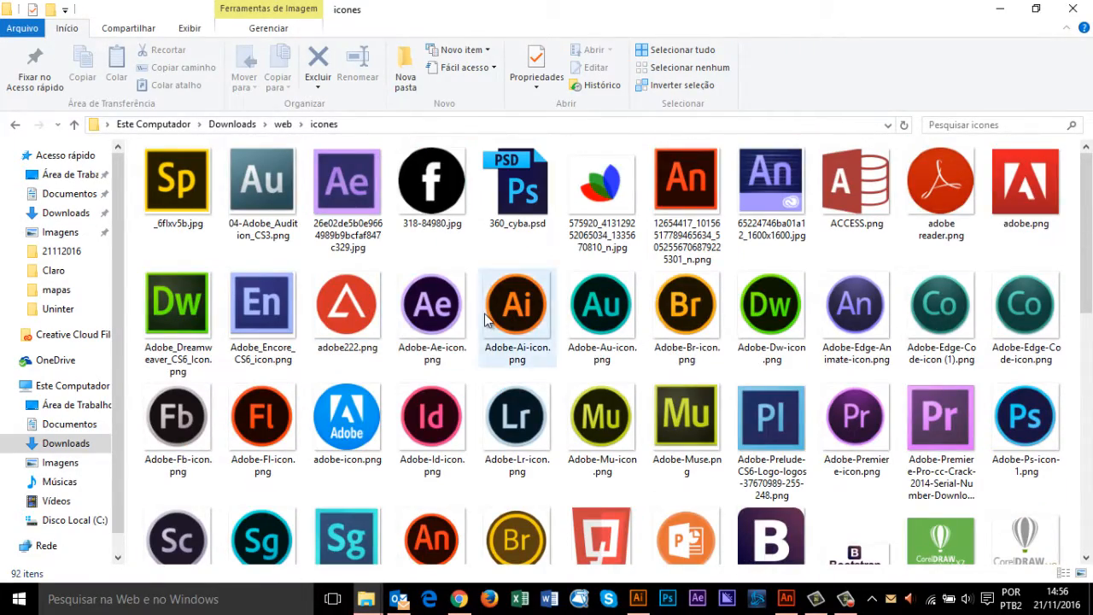
{"action": "left_click", "coordinate": [284, 124]}
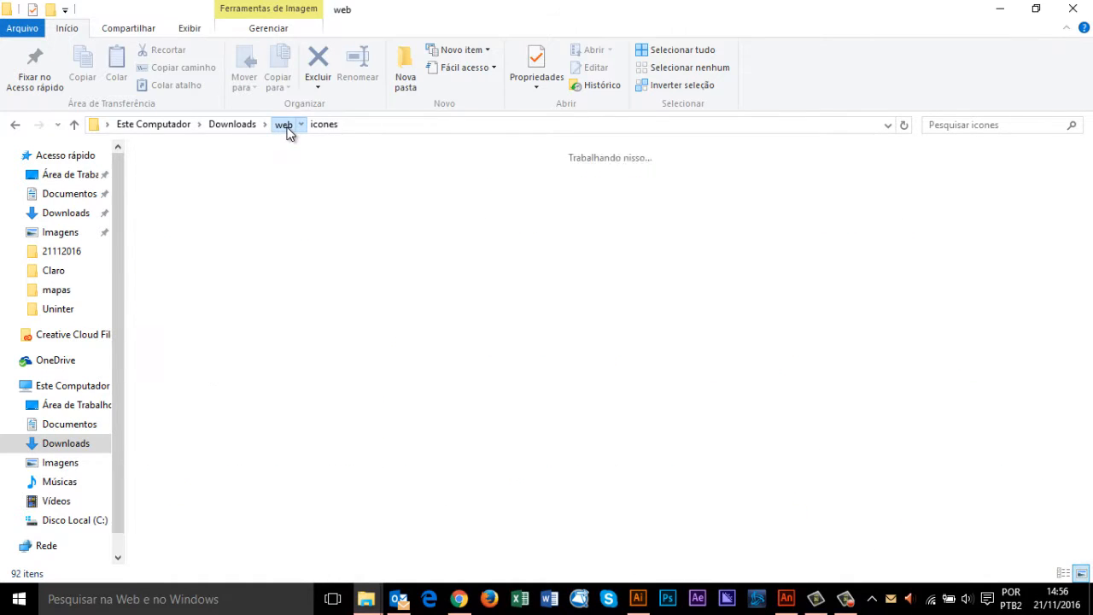
Switch to Chrome, close the WhatsApp page and open freepik.com in a new tab
{"action": "left_click", "coordinate": [458, 600]}
{"action": "left_click", "coordinate": [467, 13]}
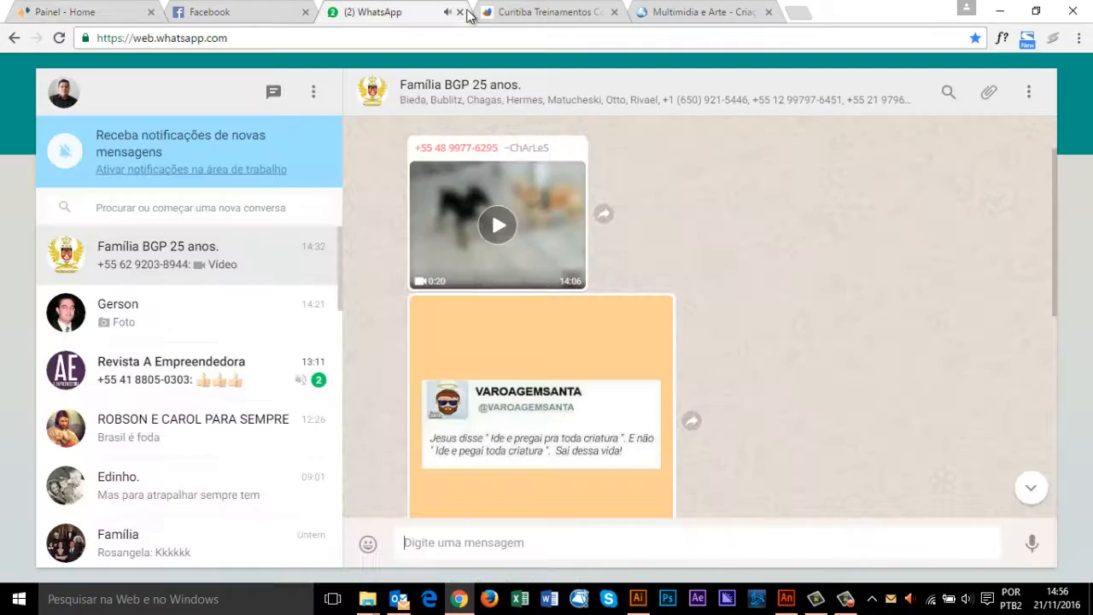
{"action": "left_click", "coordinate": [460, 13]}
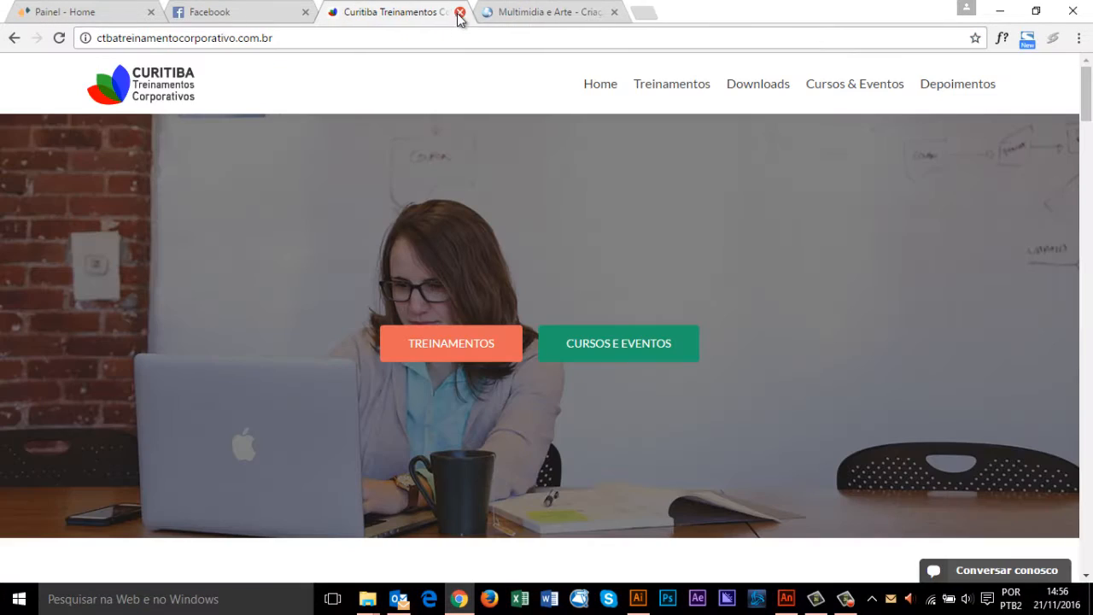
{"action": "left_click", "coordinate": [645, 14]}
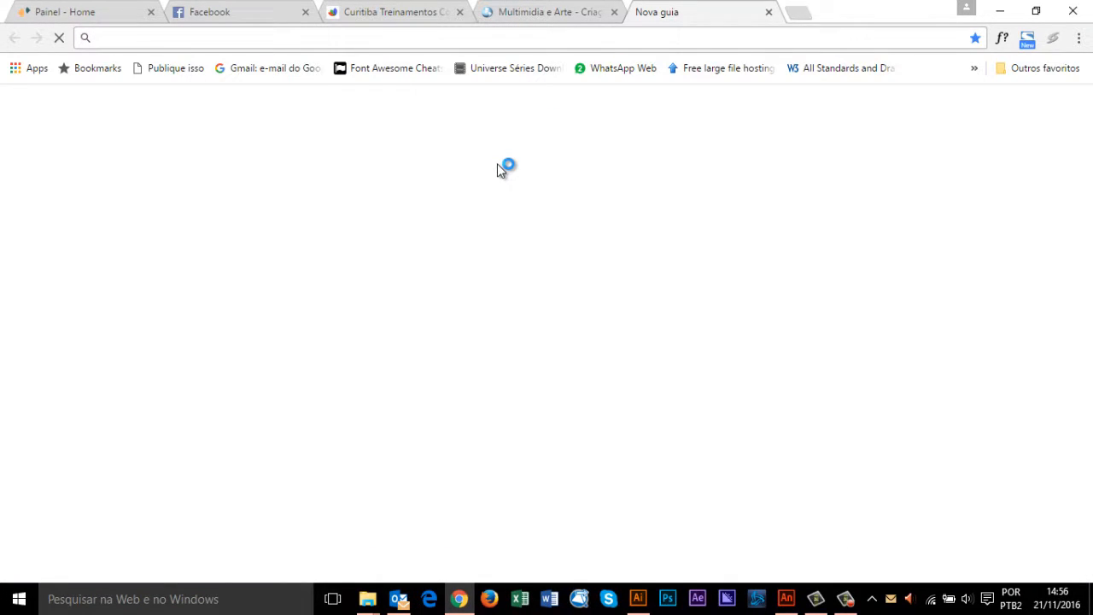
{"action": "type", "text": "fre"}
{"action": "key", "text": "Return"}
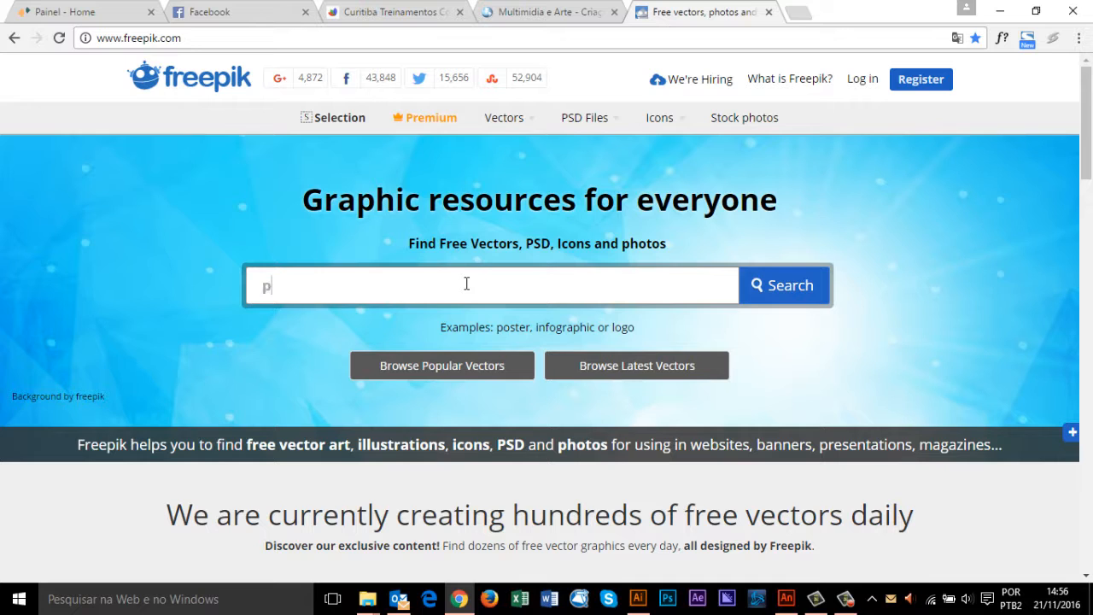
Search Freepik for "personagens" and open the Blue Student Characters Set vector
{"action": "type", "text": "gens"}
{"action": "key", "text": "Return"}
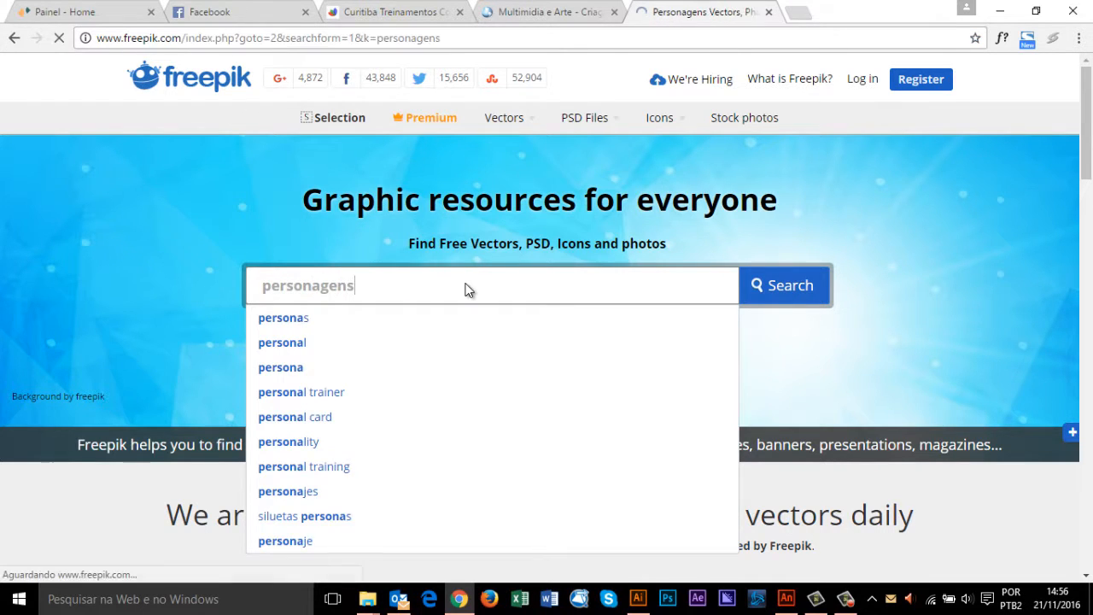
{"action": "scroll", "coordinate": [482, 270], "scroll_direction": "down", "scroll_amount": 2}
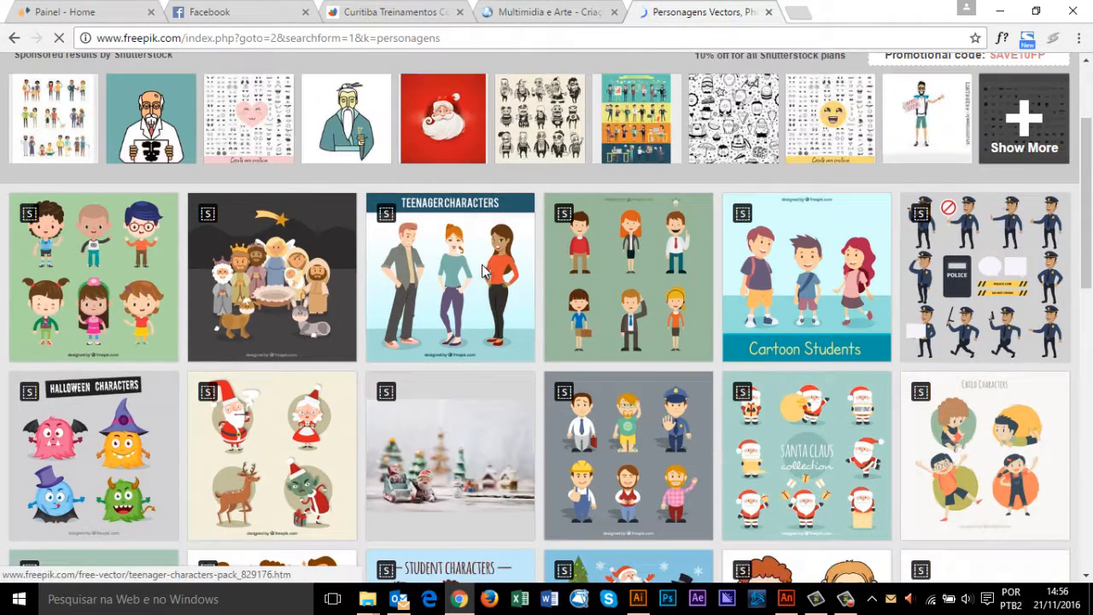
{"action": "scroll", "coordinate": [482, 270], "scroll_direction": "down", "scroll_amount": 2}
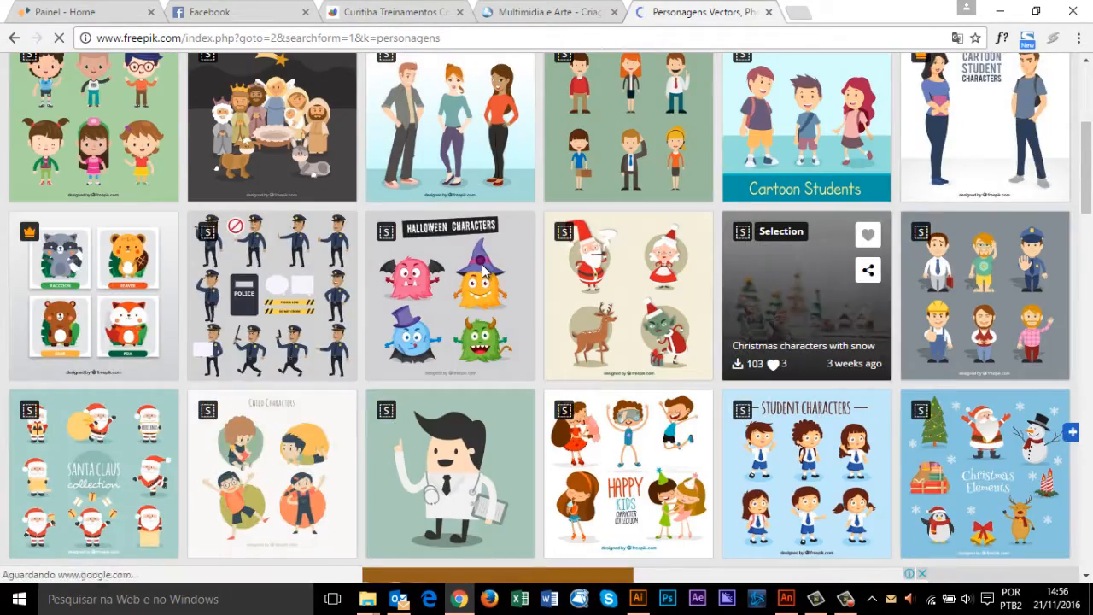
{"action": "scroll", "coordinate": [491, 261], "scroll_direction": "up", "scroll_amount": 3}
{"action": "scroll", "coordinate": [491, 262], "scroll_direction": "down", "scroll_amount": 5}
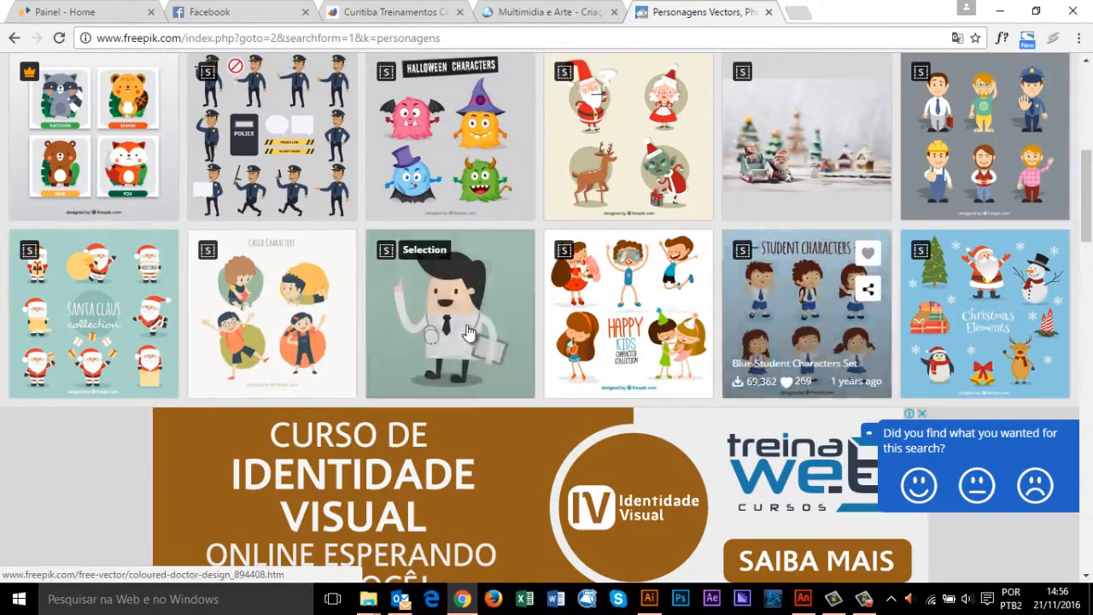
{"action": "scroll", "coordinate": [374, 282], "scroll_direction": "up", "scroll_amount": 4}
{"action": "scroll", "coordinate": [807, 412], "scroll_direction": "down", "scroll_amount": 3}
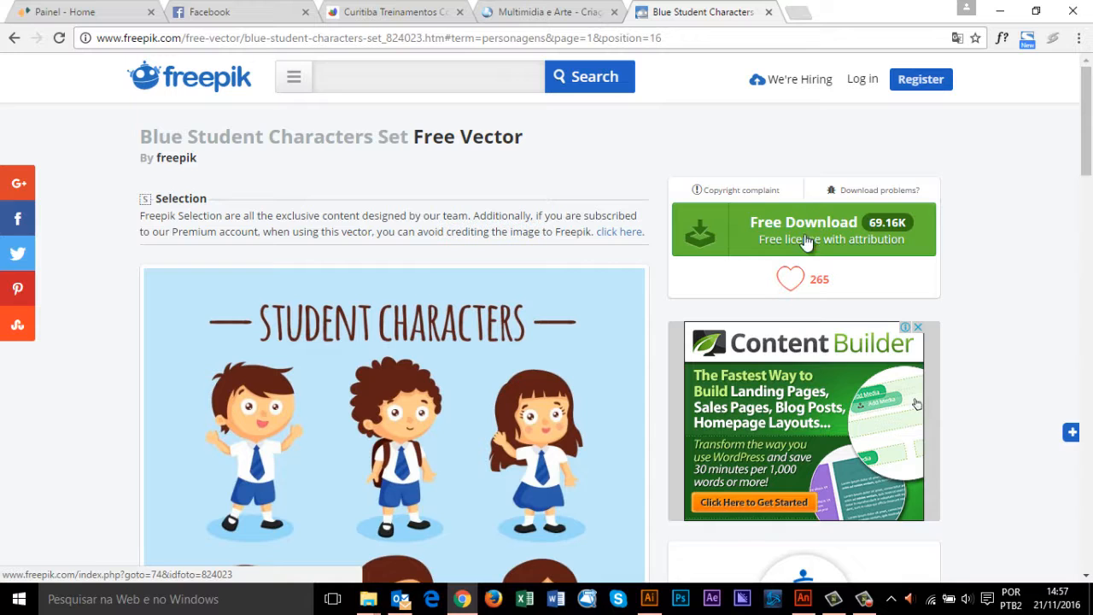
Download the Blue Student Characters Set with the free license and close the download page
{"action": "left_click", "coordinate": [805, 232]}
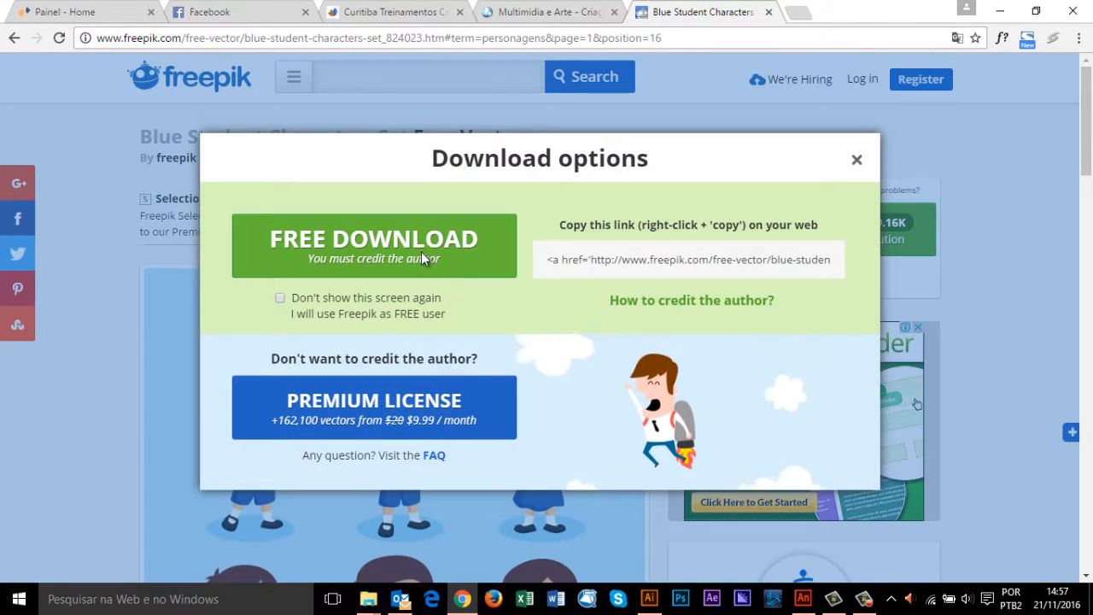
{"action": "left_click", "coordinate": [421, 256]}
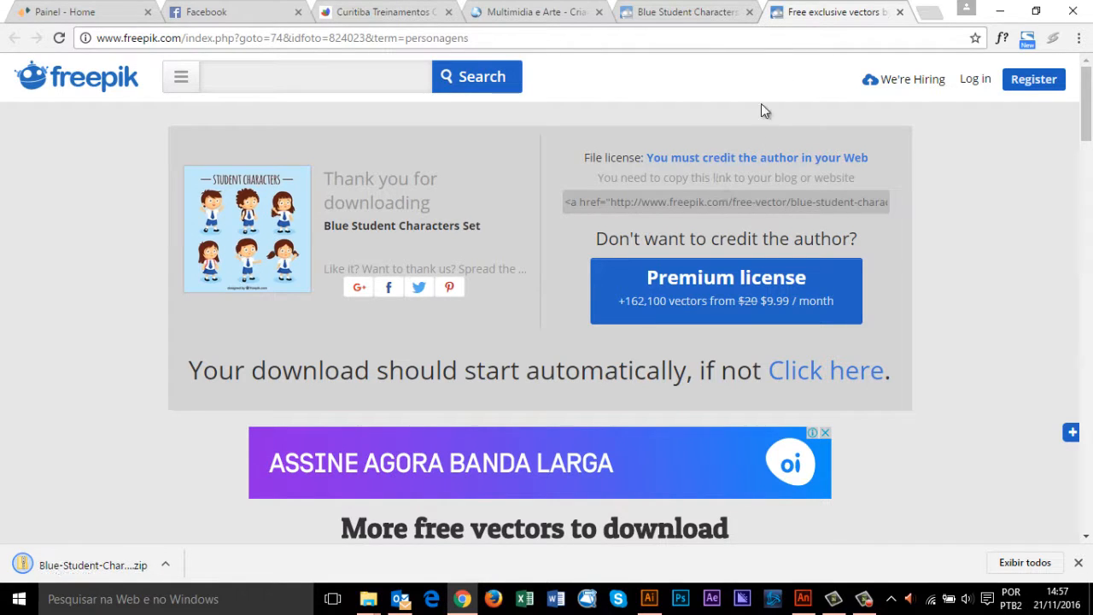
{"action": "left_click", "coordinate": [899, 12]}
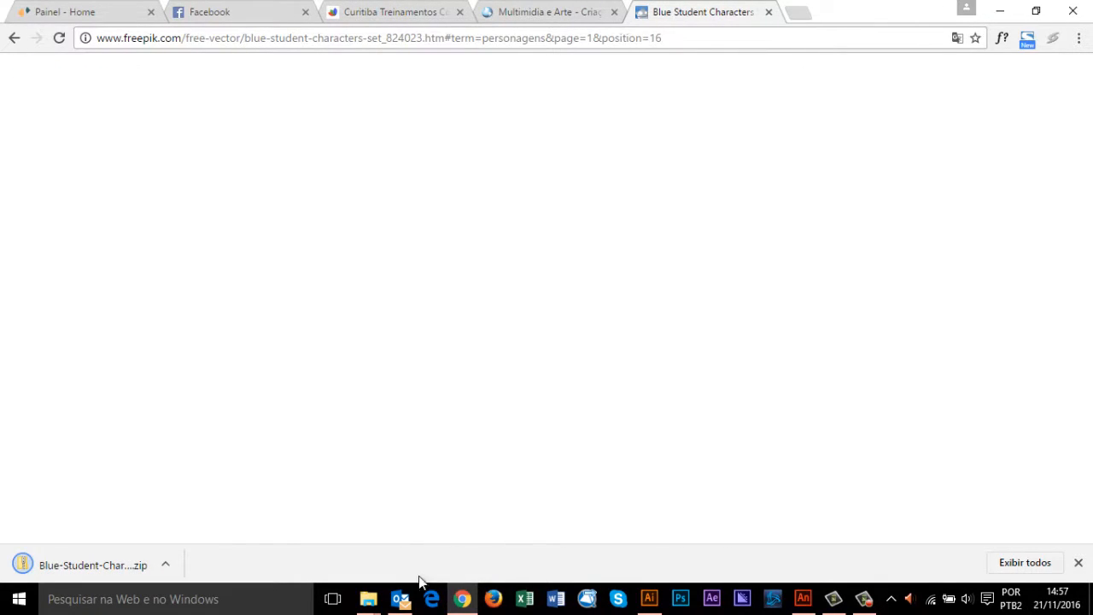
In File Explorer's Downloads folder, extract Blue-Student-Characters-Set.zip into a folder of the same name
{"action": "mouse_move", "coordinate": [368, 598]}
{"action": "left_click", "coordinate": [440, 551]}
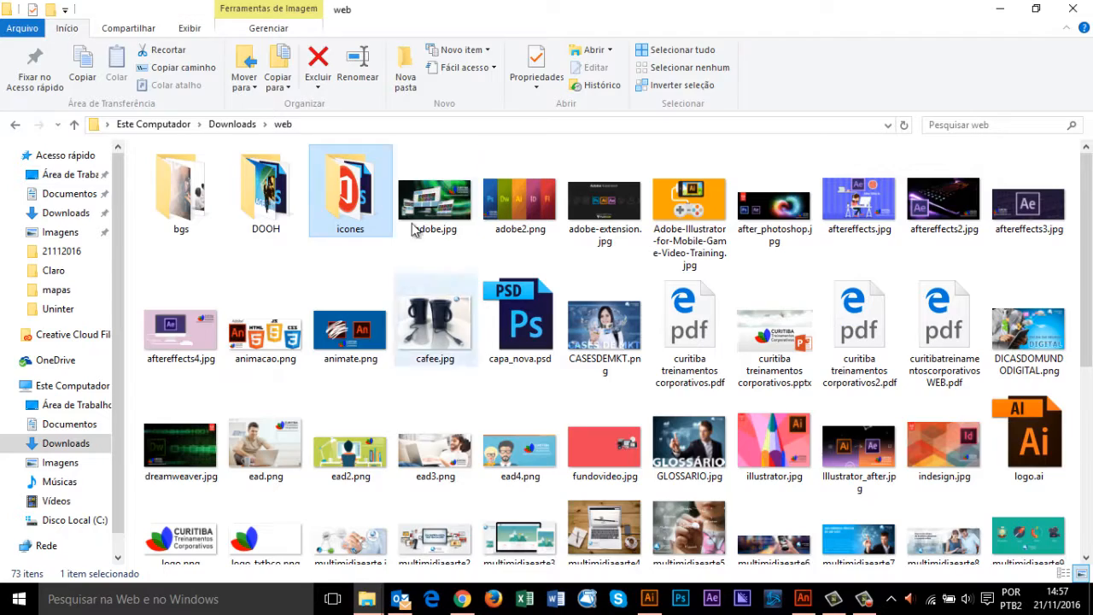
{"action": "left_click_drag", "start_coordinate": [1085, 256], "coordinate": [1088, 518]}
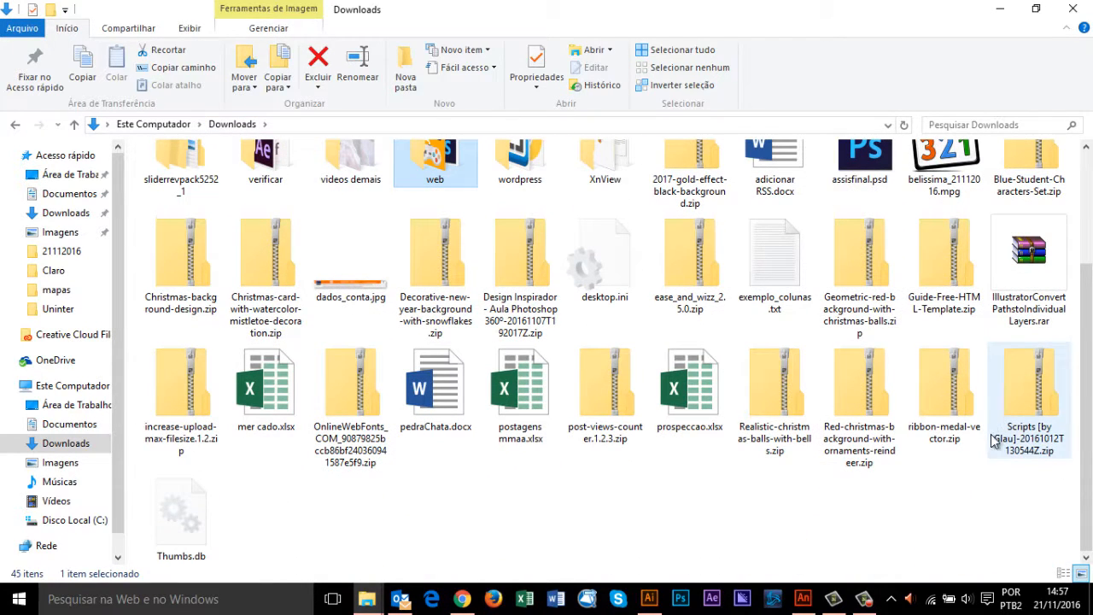
{"action": "left_click", "coordinate": [1040, 175]}
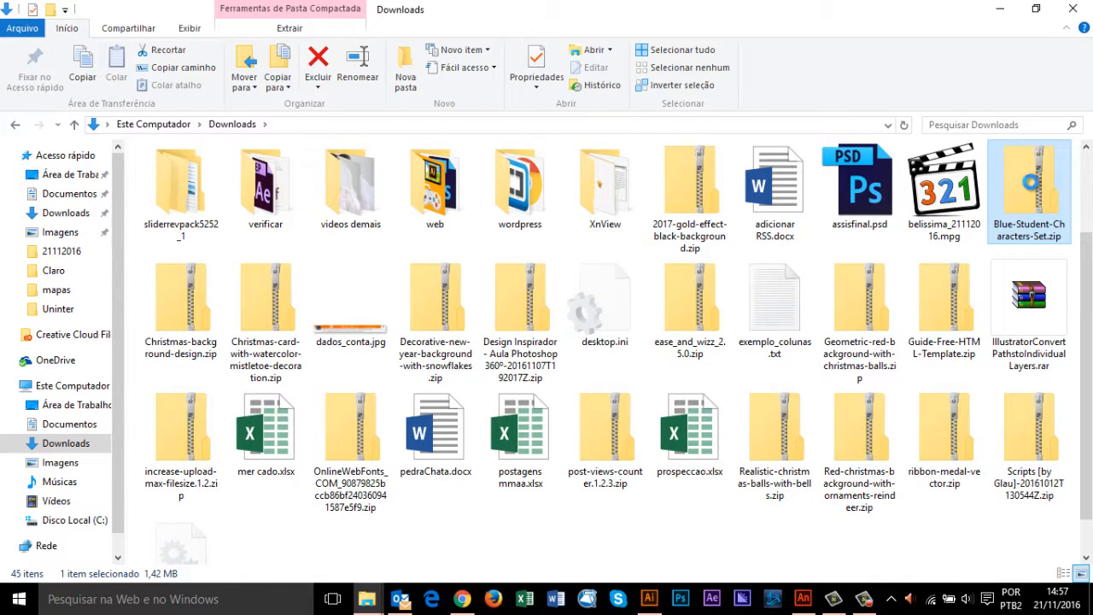
{"action": "right_click", "coordinate": [1031, 183]}
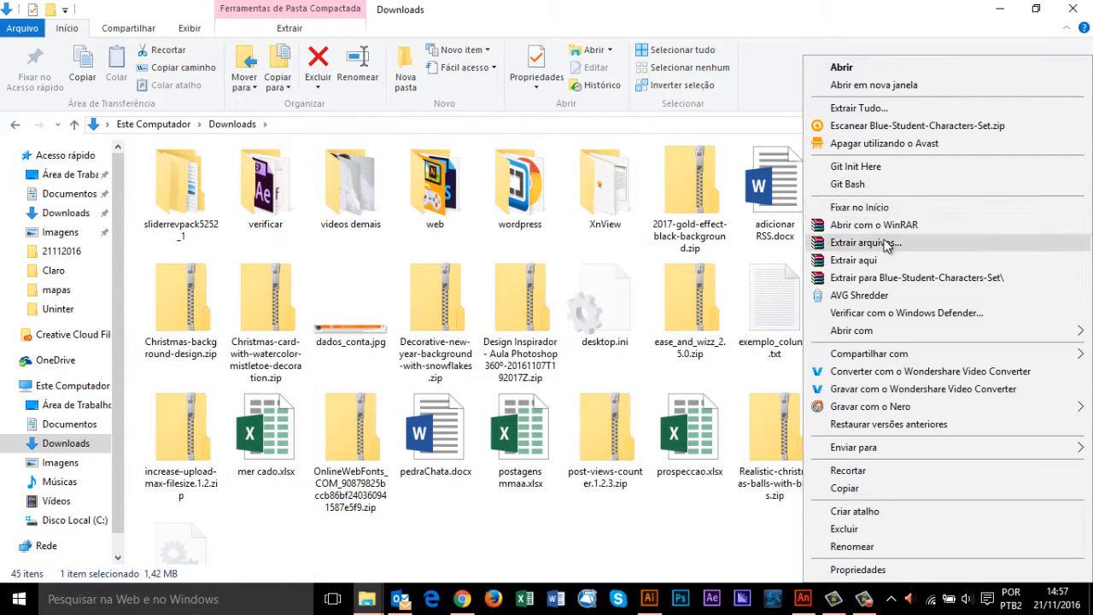
{"action": "left_click", "coordinate": [858, 278]}
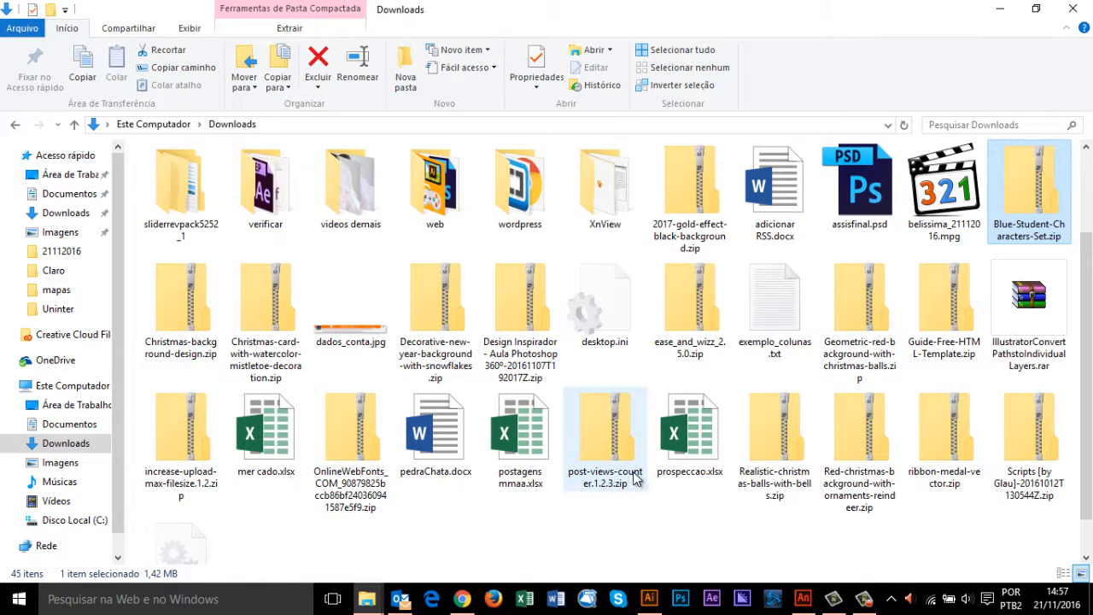
Open 29684-NXN763.ai from the extracted Blue-Student-Characters-Set folder in Illustrator
{"action": "scroll", "coordinate": [419, 534], "scroll_direction": "down", "scroll_amount": 1}
{"action": "double_click", "coordinate": [273, 505]}
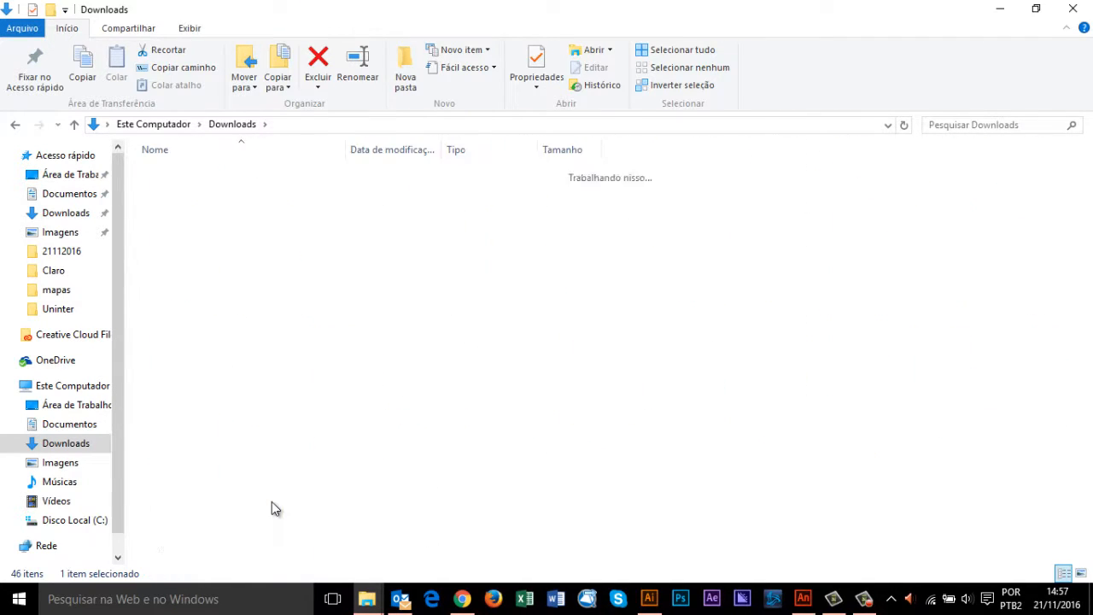
{"action": "left_click", "coordinate": [212, 212]}
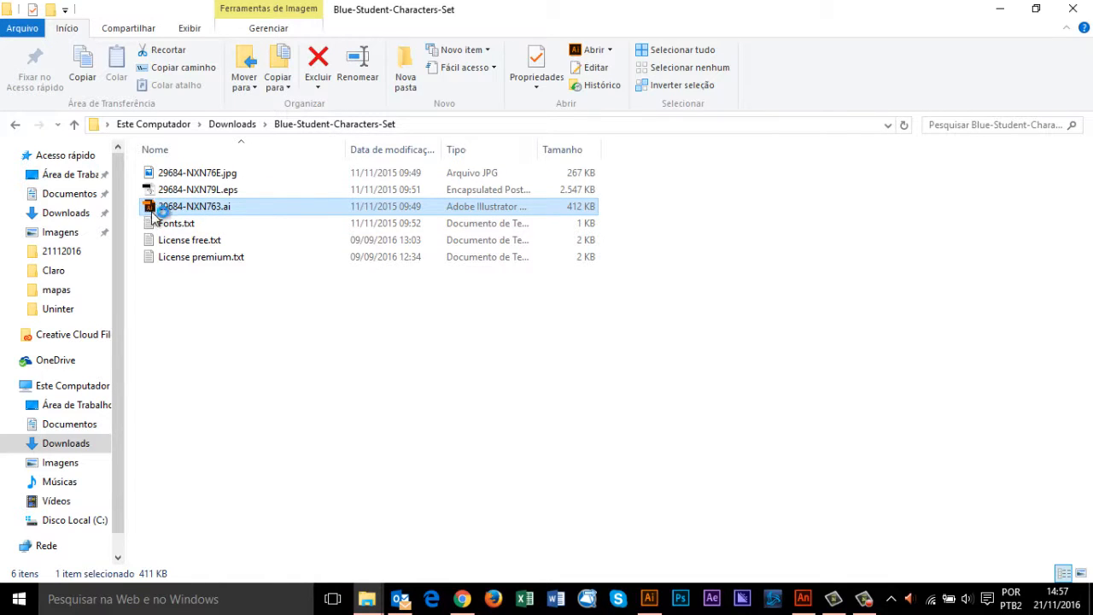
{"action": "left_click", "coordinate": [651, 598]}
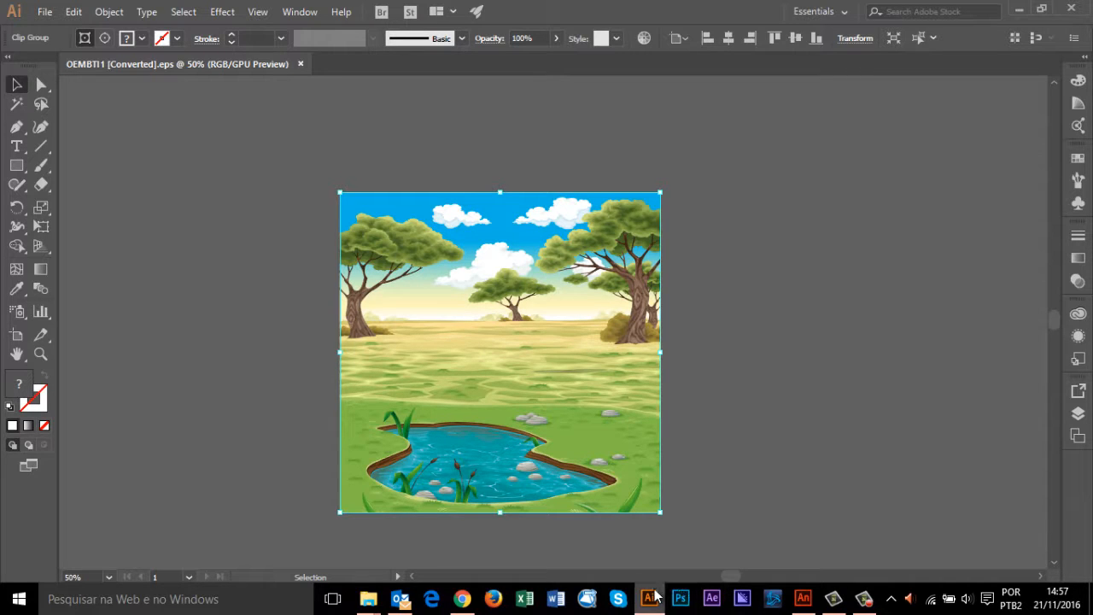
{"action": "left_click", "coordinate": [462, 600]}
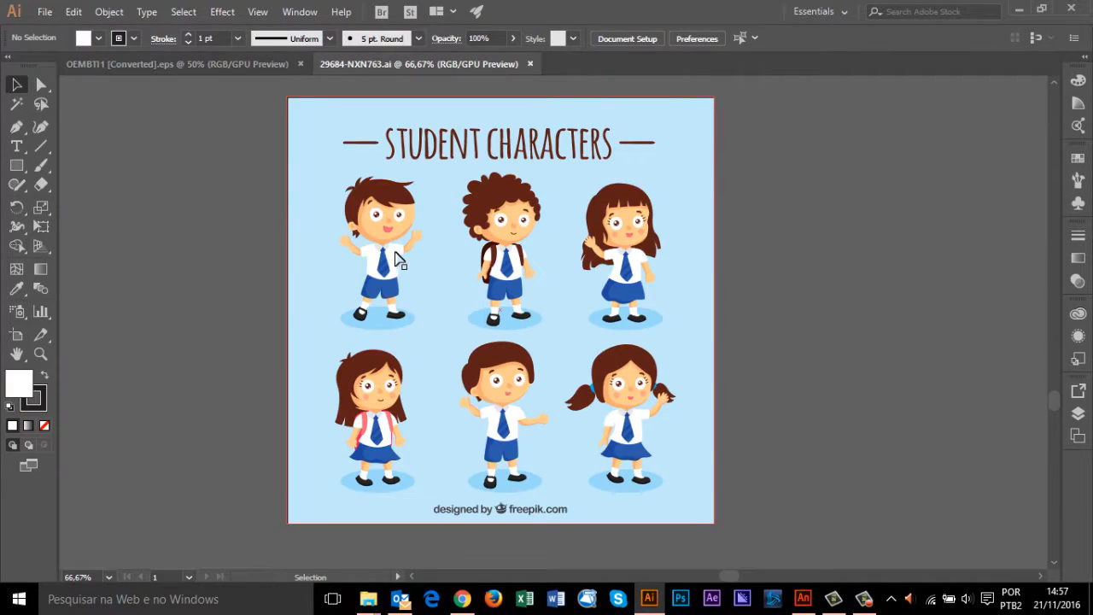
Ungroup the student characters and title artwork, then clear the selection
{"action": "left_click", "coordinate": [397, 260]}
{"action": "right_click", "coordinate": [409, 251]}
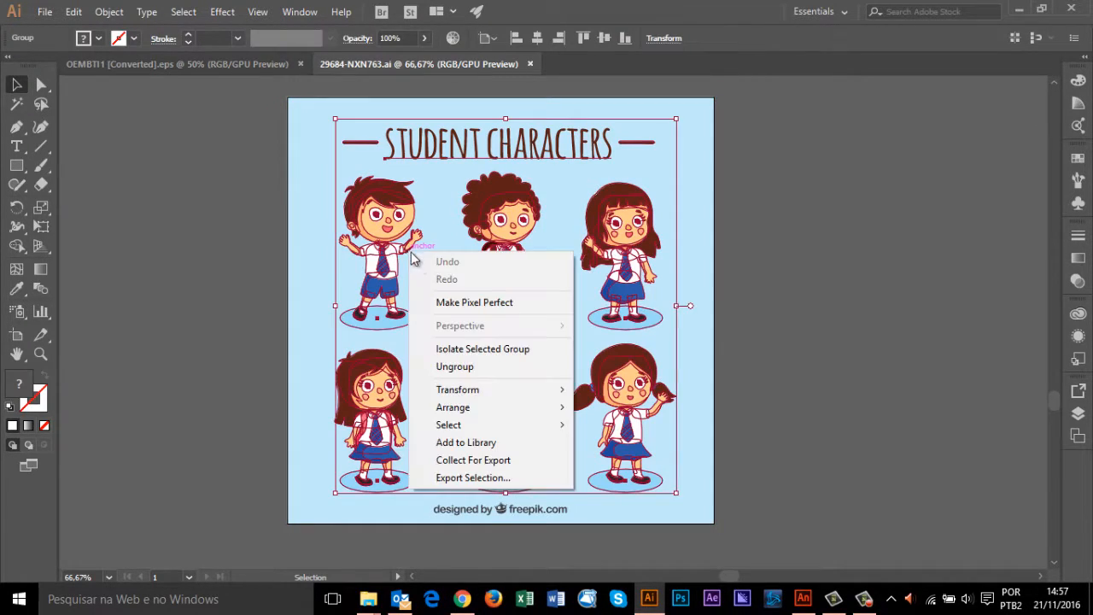
{"action": "left_click", "coordinate": [486, 370]}
{"action": "left_click", "coordinate": [720, 183]}
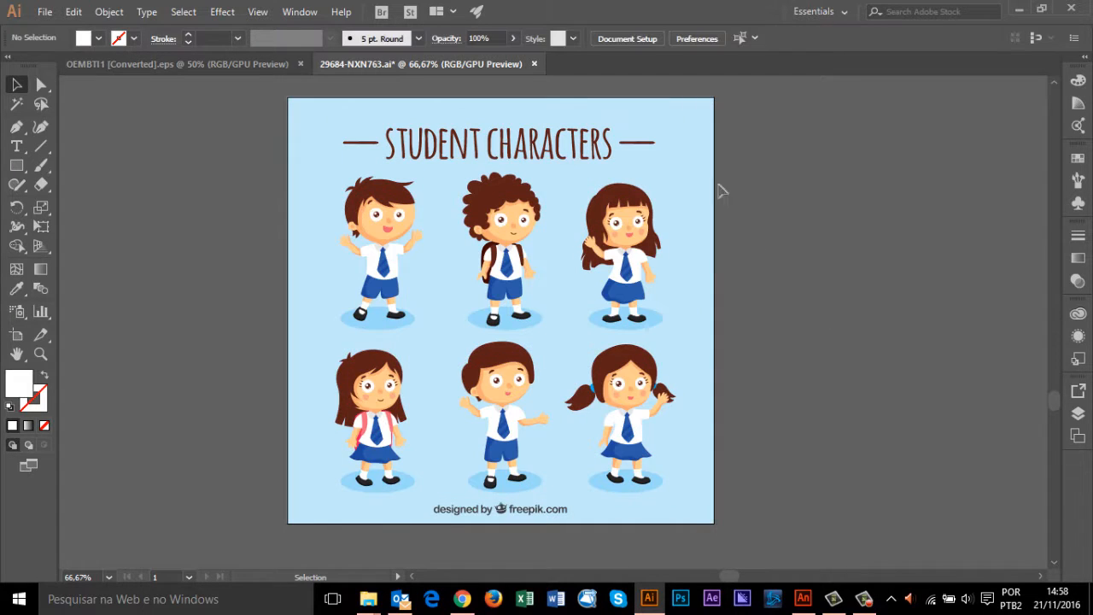
Lock the light-blue background rectangle and delete the STUDENT CHARACTERS title
{"action": "left_click", "coordinate": [696, 180]}
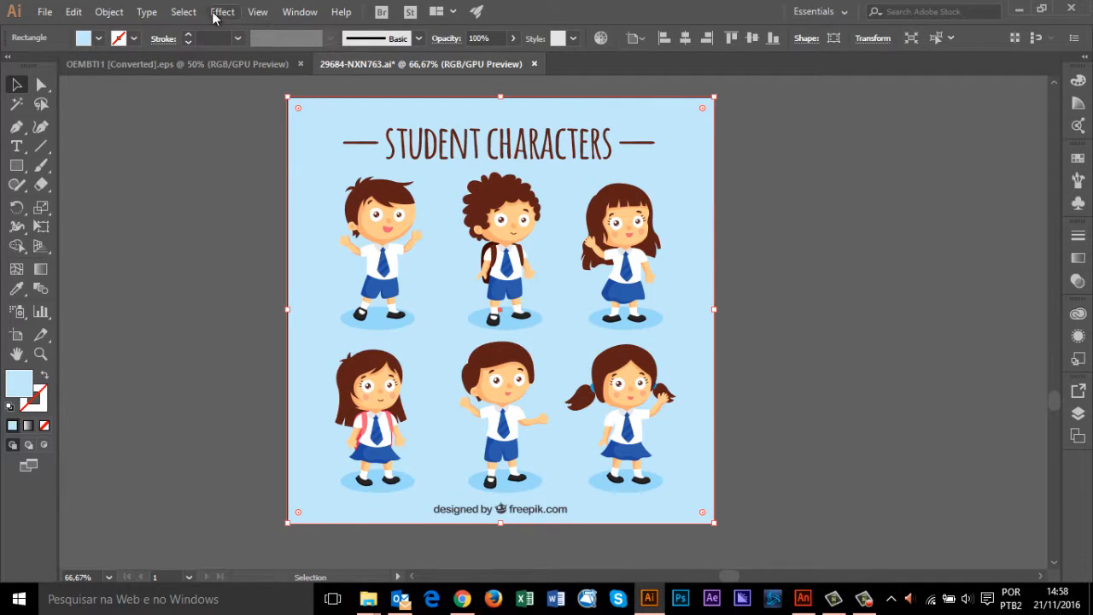
{"action": "left_click", "coordinate": [111, 12]}
{"action": "mouse_move", "coordinate": [179, 89]}
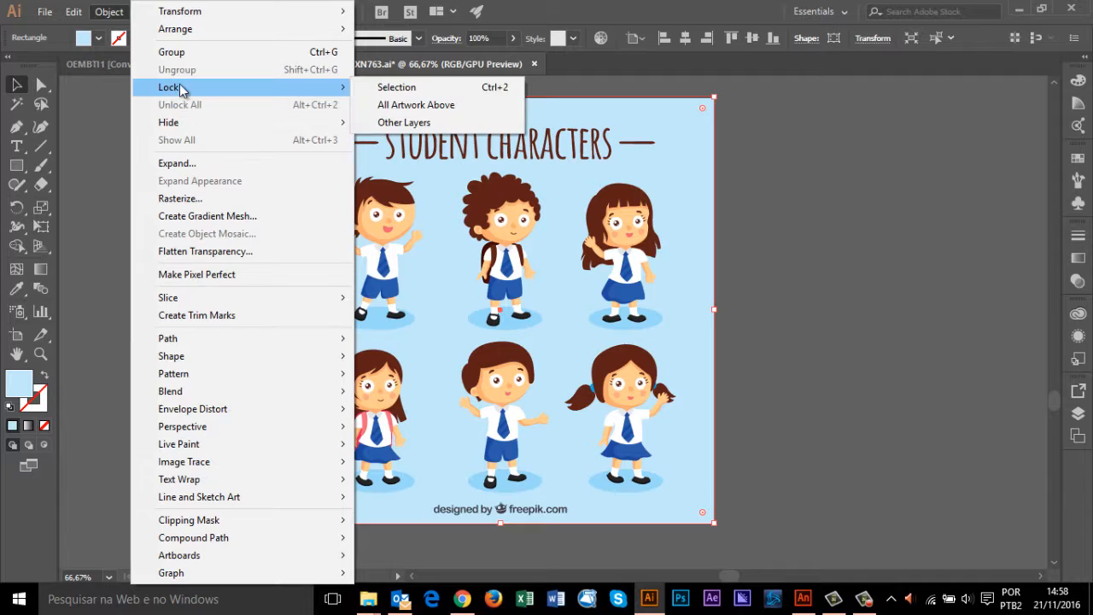
{"action": "left_click", "coordinate": [380, 87]}
{"action": "left_click", "coordinate": [382, 147]}
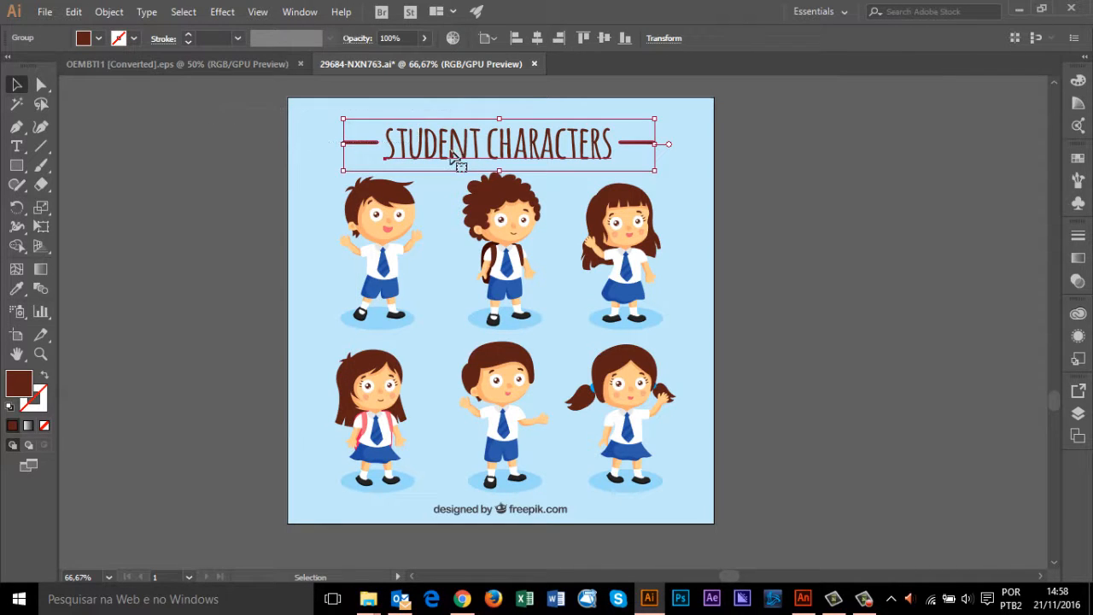
{"action": "key", "text": "Delete"}
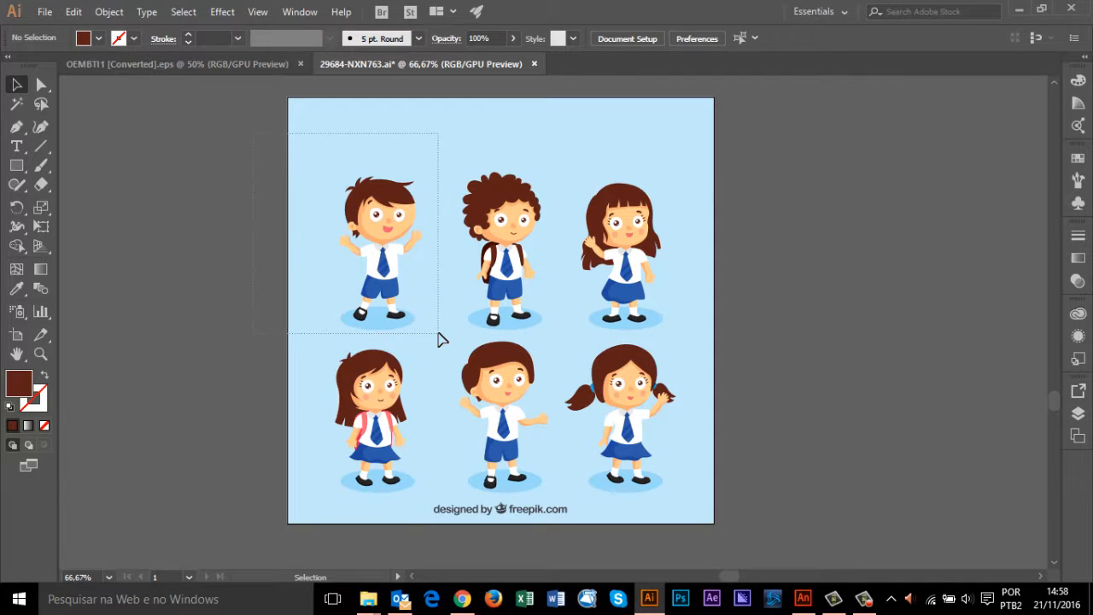
Ungroup the character artwork and cut the straight-haired boy with raised arms, including his oval shadow
{"action": "left_click_drag", "start_coordinate": [438, 333], "coordinate": [438, 333]}
{"action": "right_click", "coordinate": [395, 301]}
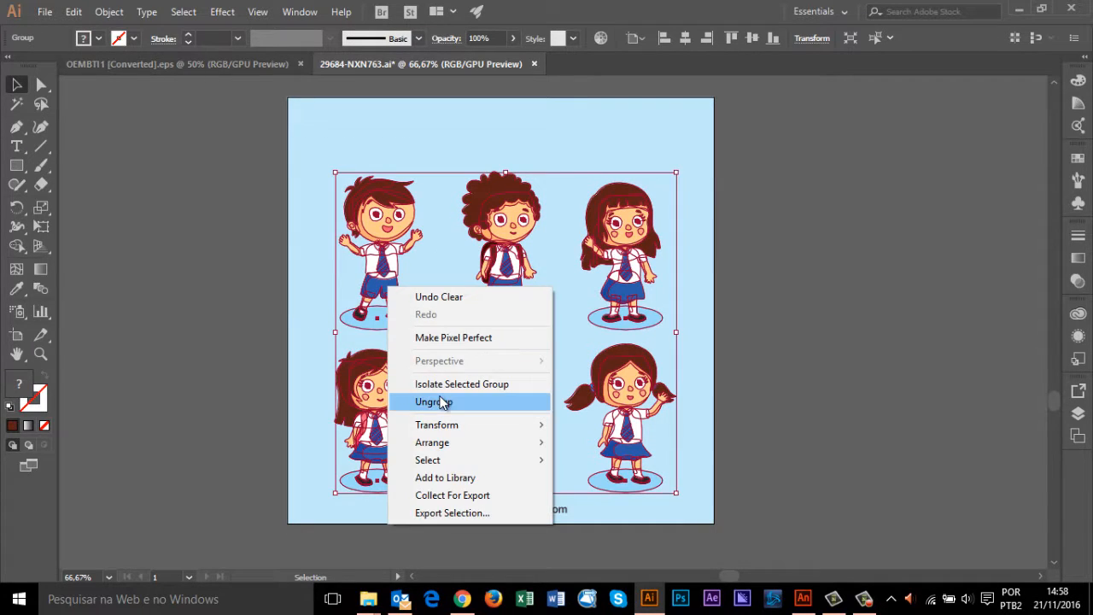
{"action": "left_click", "coordinate": [437, 403]}
{"action": "left_click", "coordinate": [234, 264]}
{"action": "left_click", "coordinate": [423, 328]}
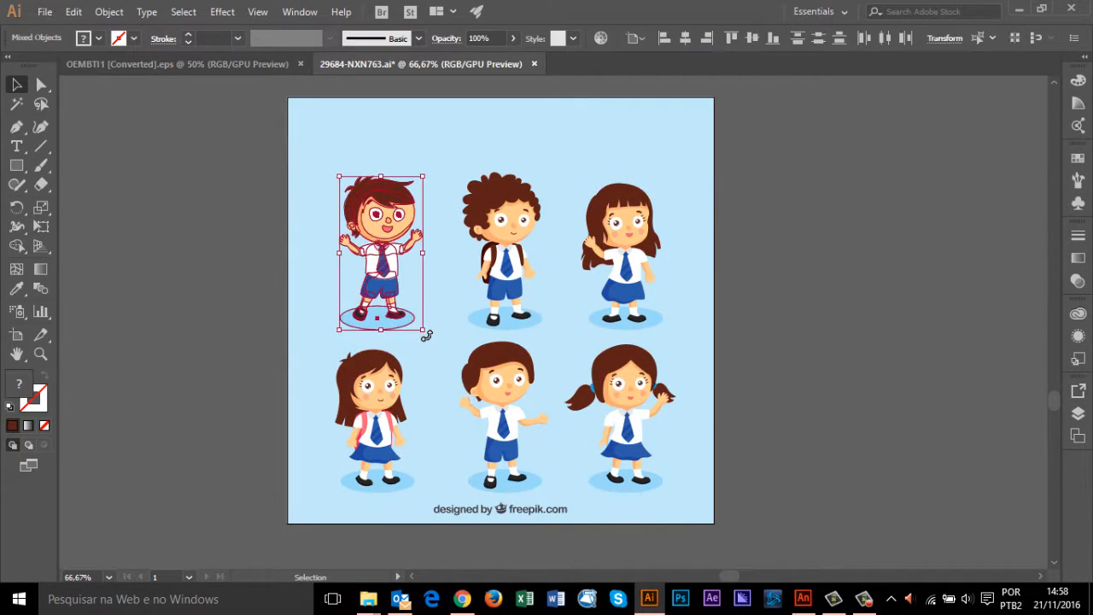
{"action": "key", "text": "Delete"}
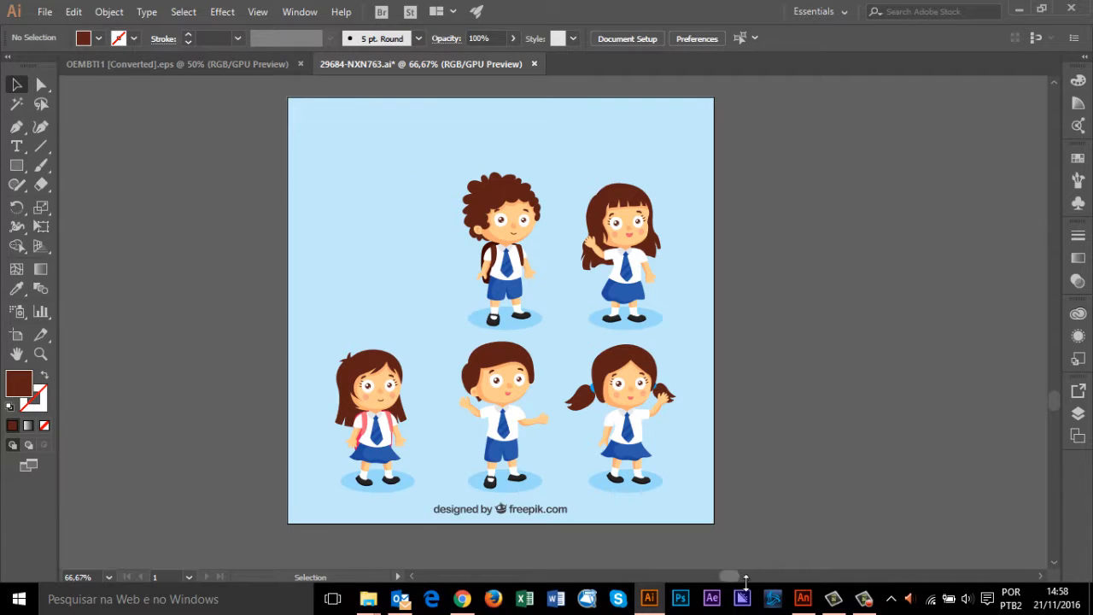
Switch to Animate, paste the boy into the landscape scene and move him next to the large left-hand tree
{"action": "left_click", "coordinate": [803, 598]}
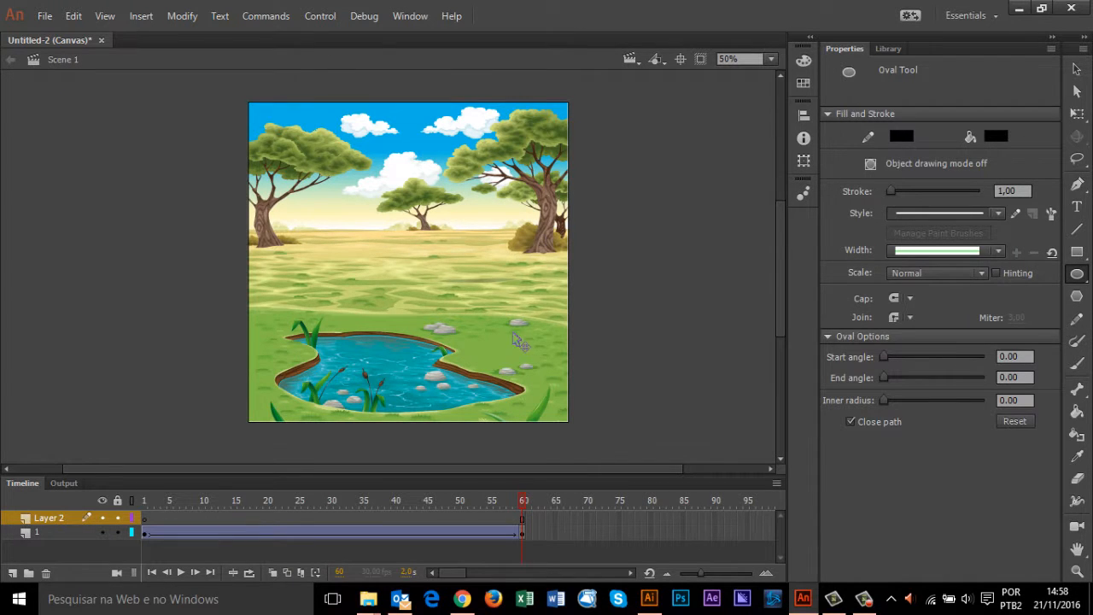
{"action": "key", "text": "ctrl+v"}
{"action": "left_click", "coordinate": [579, 339]}
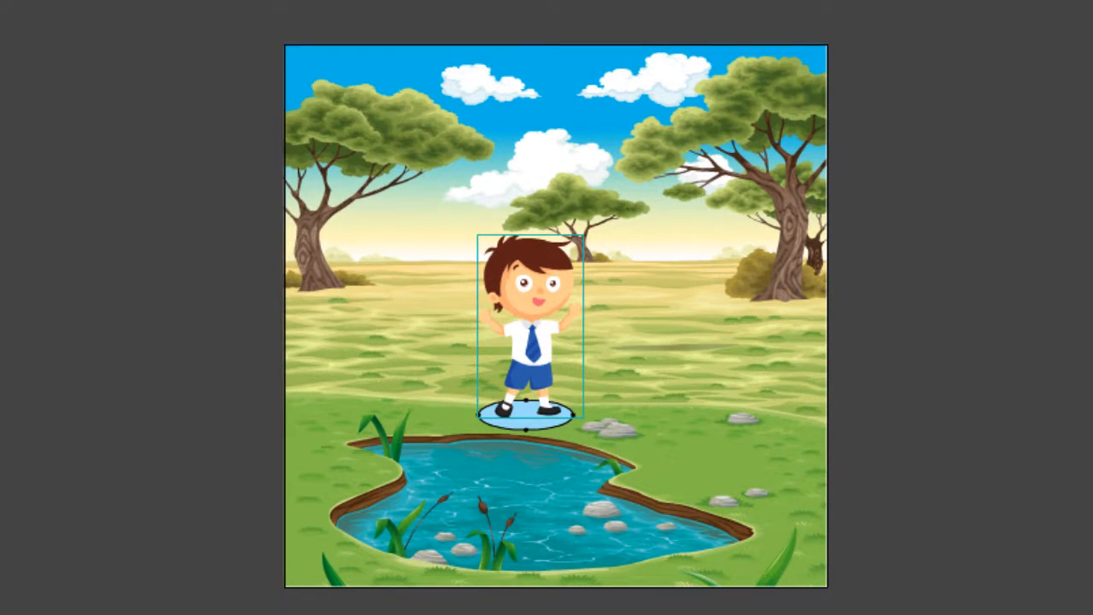
{"action": "left_click_drag", "start_coordinate": [485, 330], "coordinate": [389, 293]}
Delete the light-blue oval shadow under the pasted boy's feet and return to the main scene
{"action": "key", "text": "alt+Tab"}
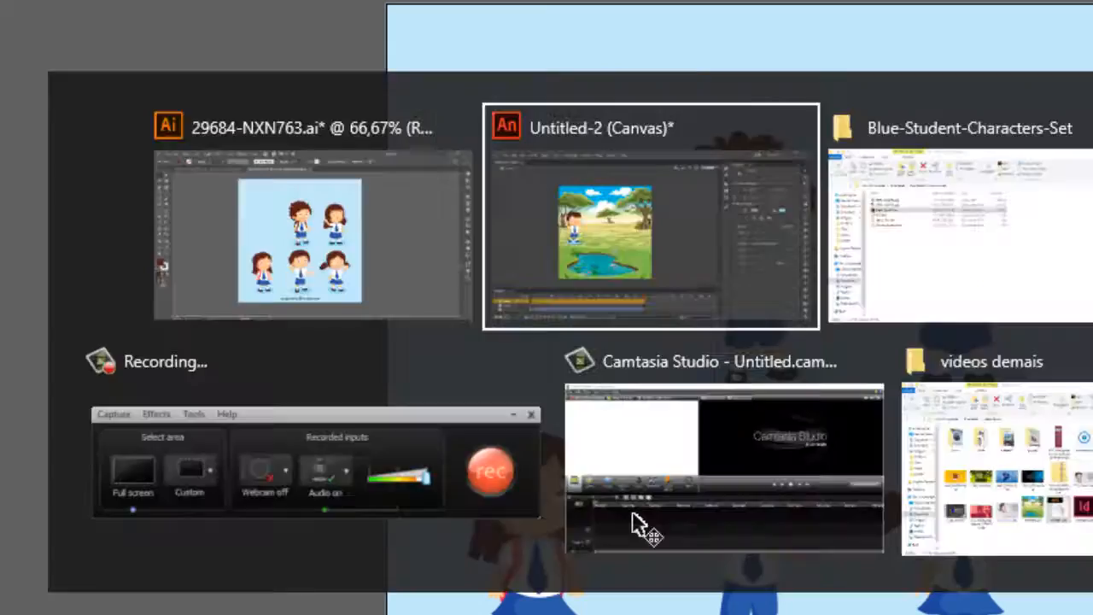
{"action": "double_click", "coordinate": [389, 381]}
{"action": "left_click", "coordinate": [389, 382]}
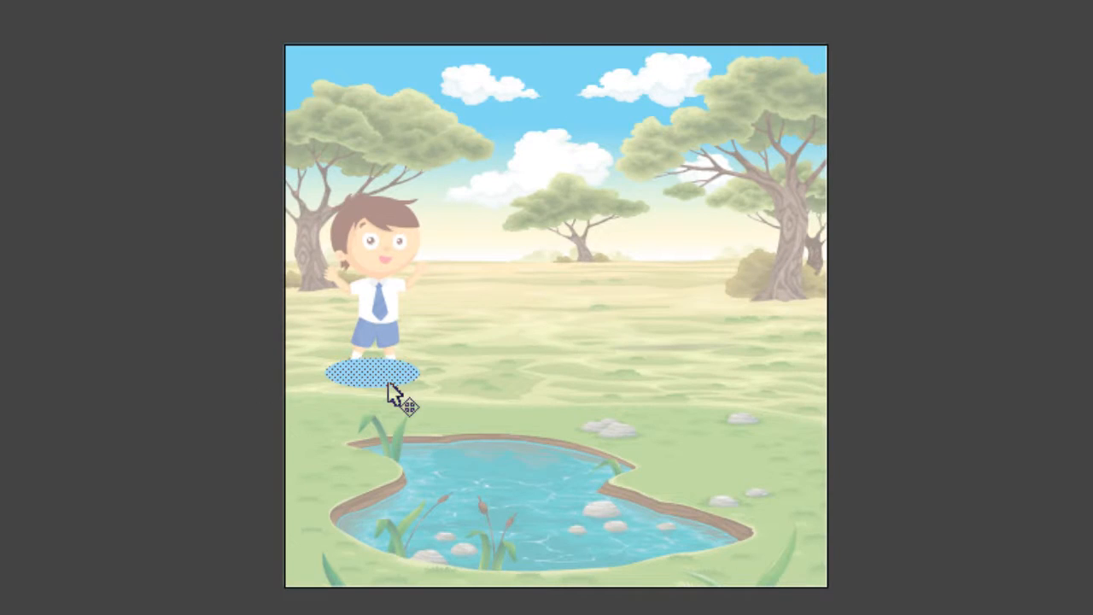
{"action": "key", "text": "Delete"}
{"action": "left_click", "coordinate": [51, 6]}
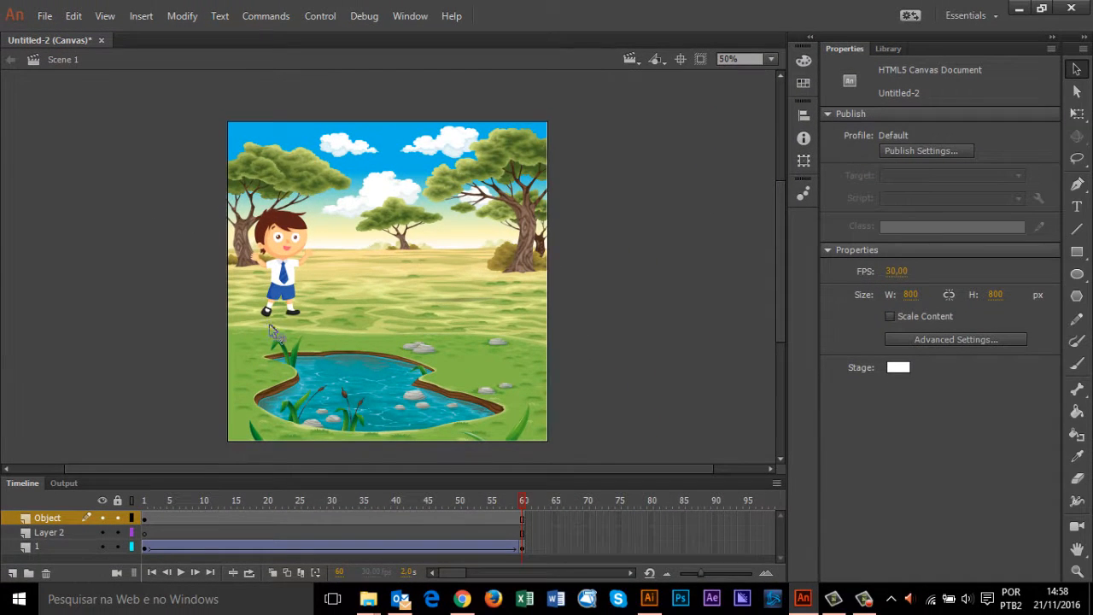
Fine-tune the boy's position on the grass in front of the left-hand tree
{"action": "left_click", "coordinate": [301, 281]}
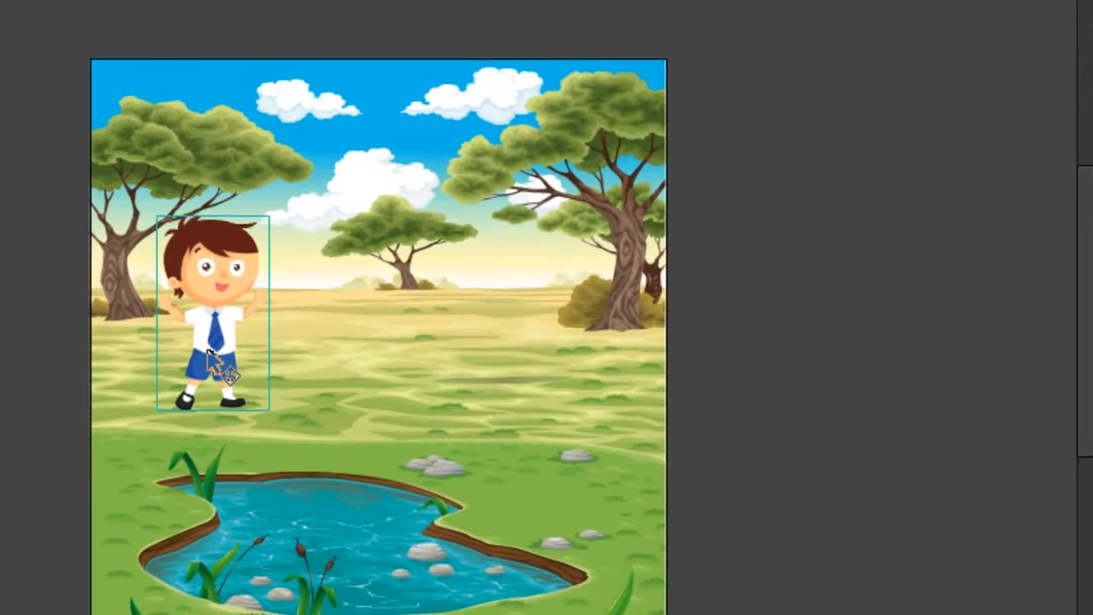
{"action": "left_click_drag", "start_coordinate": [266, 309], "coordinate": [251, 309]}
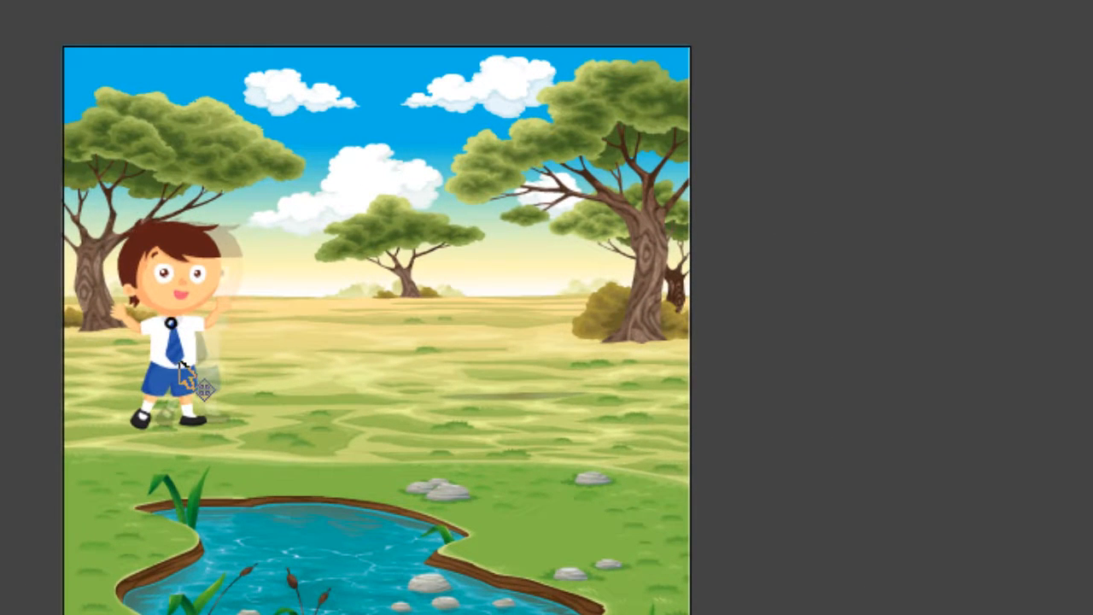
{"action": "left_click_drag", "start_coordinate": [181, 365], "coordinate": [207, 378]}
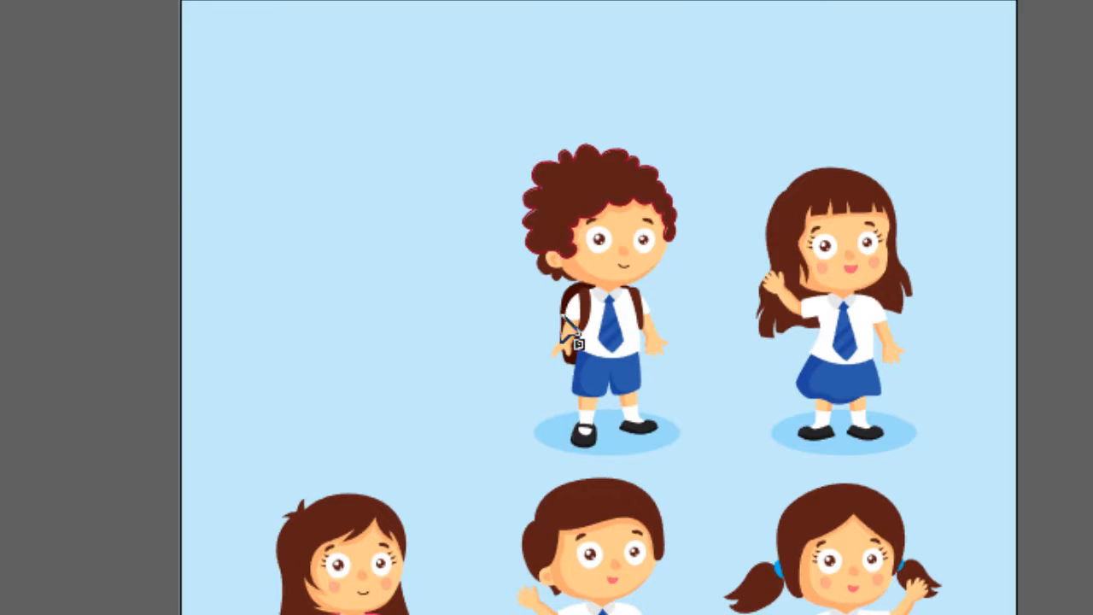
In Illustrator, delete the oval shadows beneath the curly-haired boy and the long-haired girl
{"action": "left_click", "coordinate": [625, 451]}
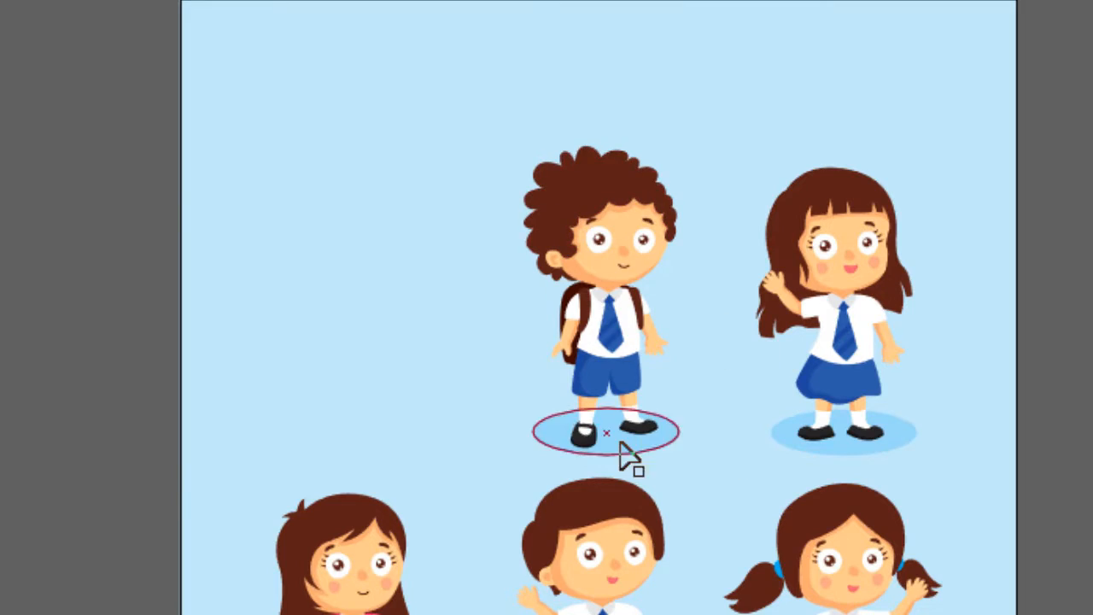
{"action": "left_click_drag", "start_coordinate": [629, 453], "coordinate": [845, 453]}
{"action": "key", "text": "Delete"}
Copy the curly-haired boy with the backpack and paste him into the Animate scene
{"action": "left_click_drag", "start_coordinate": [413, 65], "coordinate": [688, 447]}
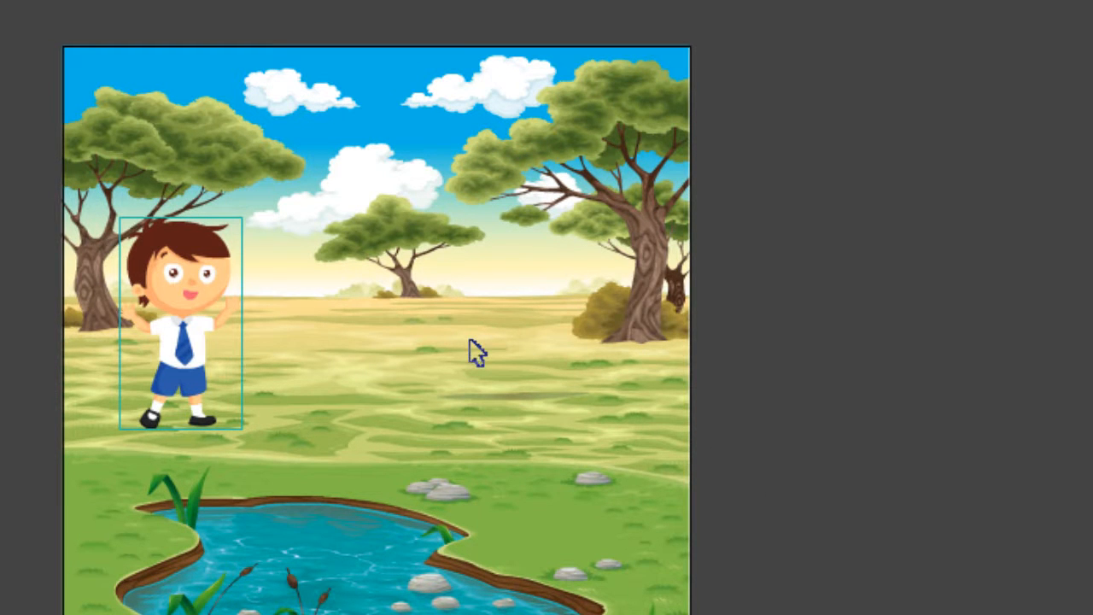
{"action": "key", "text": "ctrl+v"}
{"action": "left_click", "coordinate": [780, 472]}
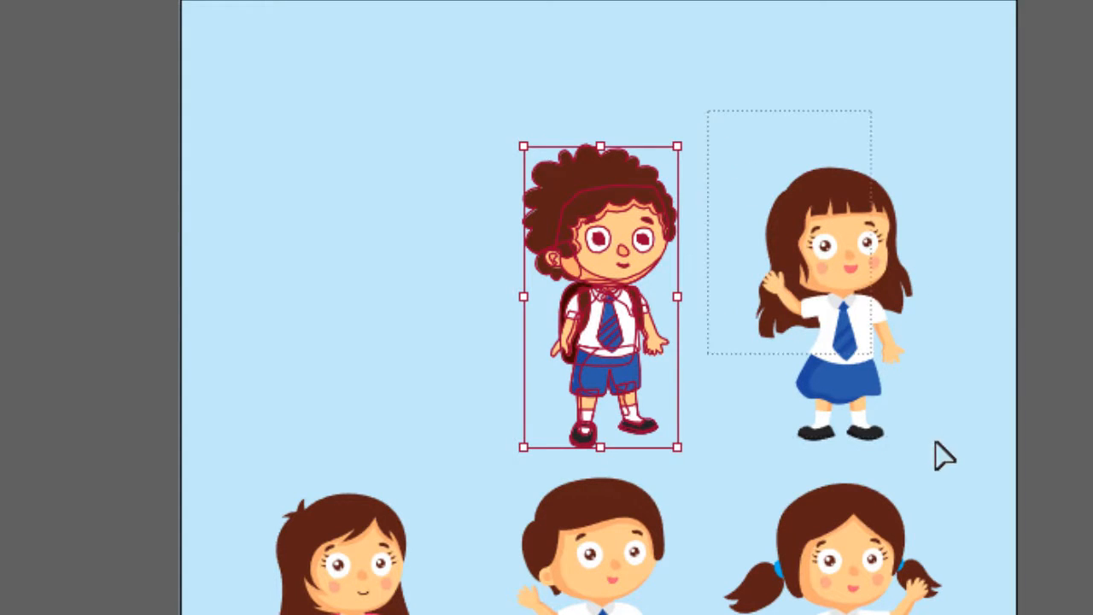
Copy the long-haired girl from Illustrator, paste her into Animate with the AI file Importer preferences, and place her near the right-hand tree
{"action": "left_click_drag", "start_coordinate": [944, 455], "coordinate": [954, 475]}
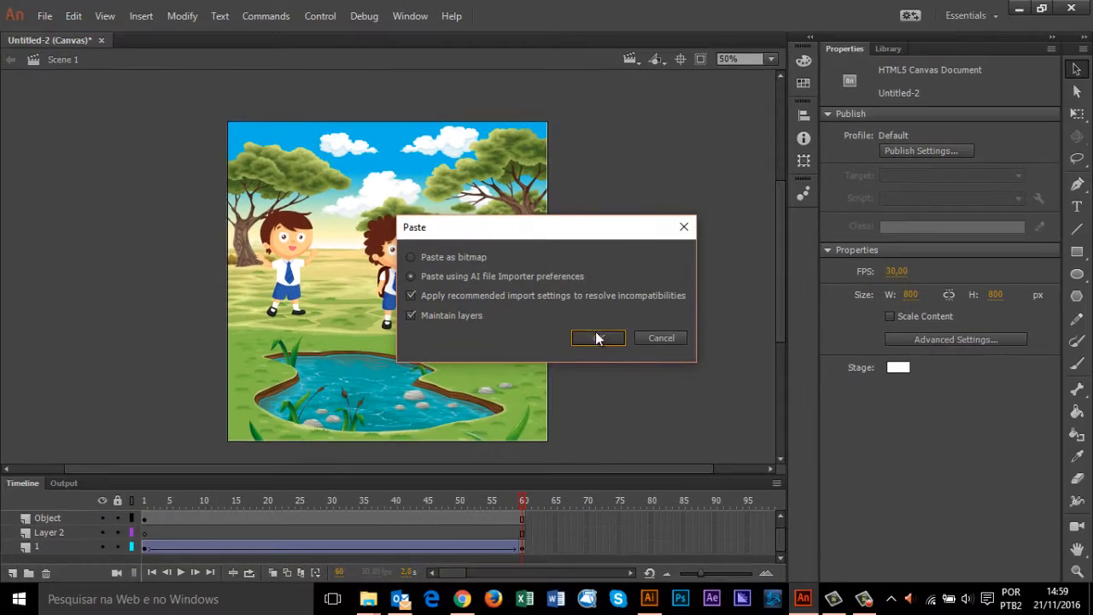
{"action": "left_click", "coordinate": [595, 337]}
{"action": "left_click_drag", "start_coordinate": [401, 273], "coordinate": [500, 284]}
Try enlarging the background landscape on layer 1 at frame 60 to about 1220 × 1220 px
{"action": "scroll", "coordinate": [521, 534], "scroll_direction": "down", "scroll_amount": 2}
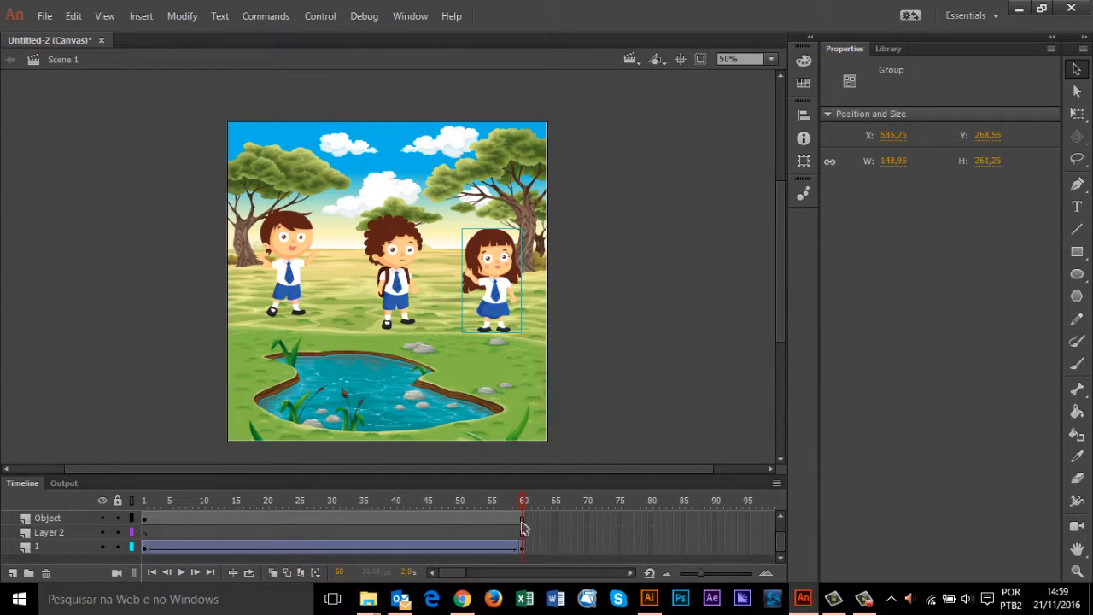
{"action": "left_click", "coordinate": [522, 547]}
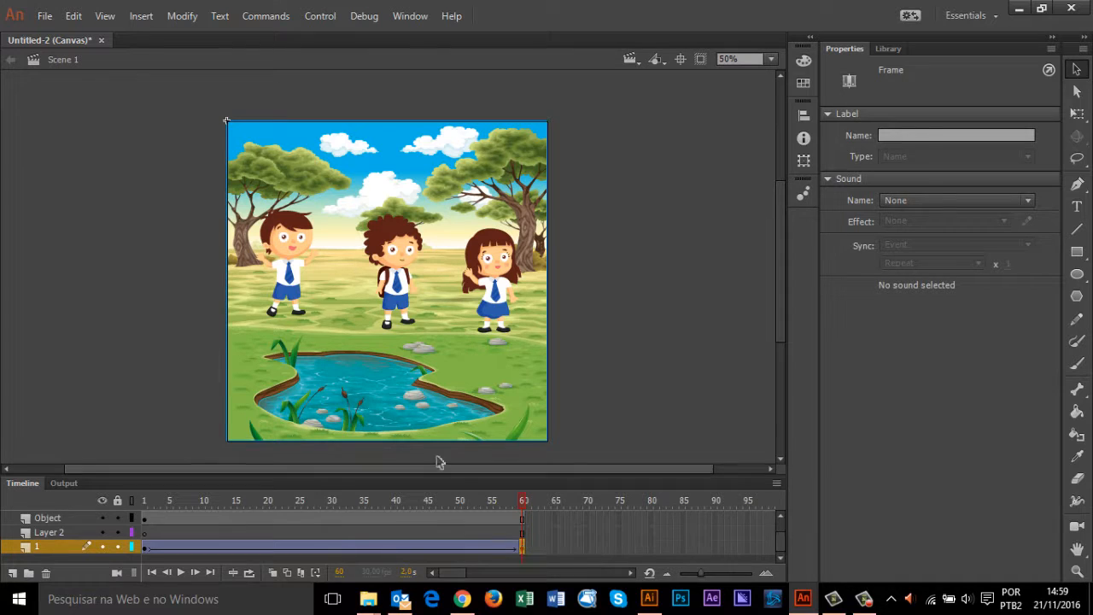
{"action": "key", "text": "q"}
{"action": "left_click", "coordinate": [515, 424]}
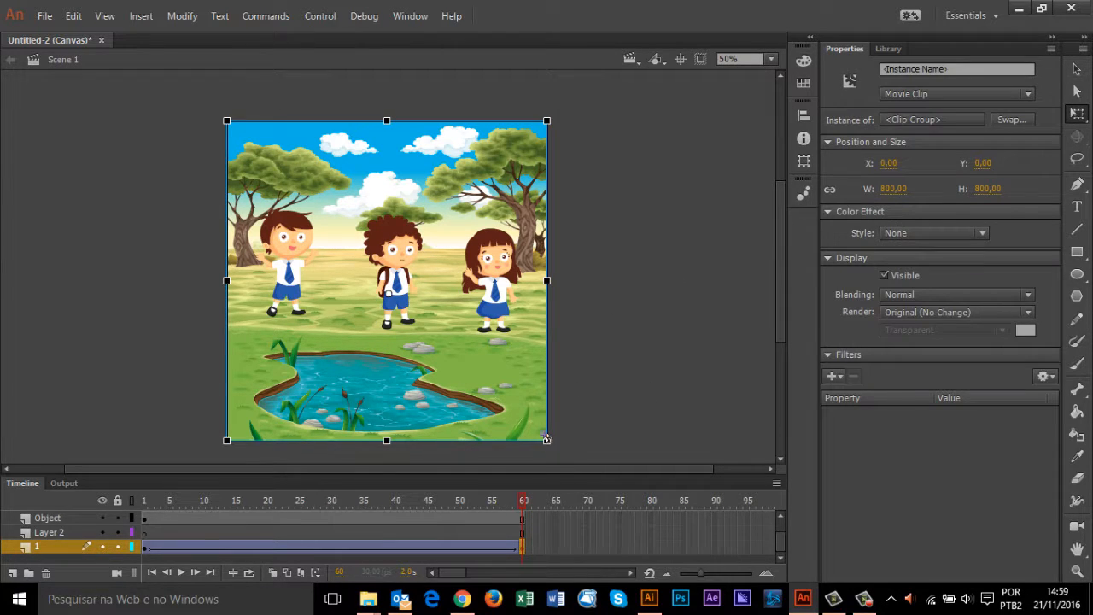
{"action": "left_click_drag", "start_coordinate": [546, 440], "coordinate": [714, 613]}
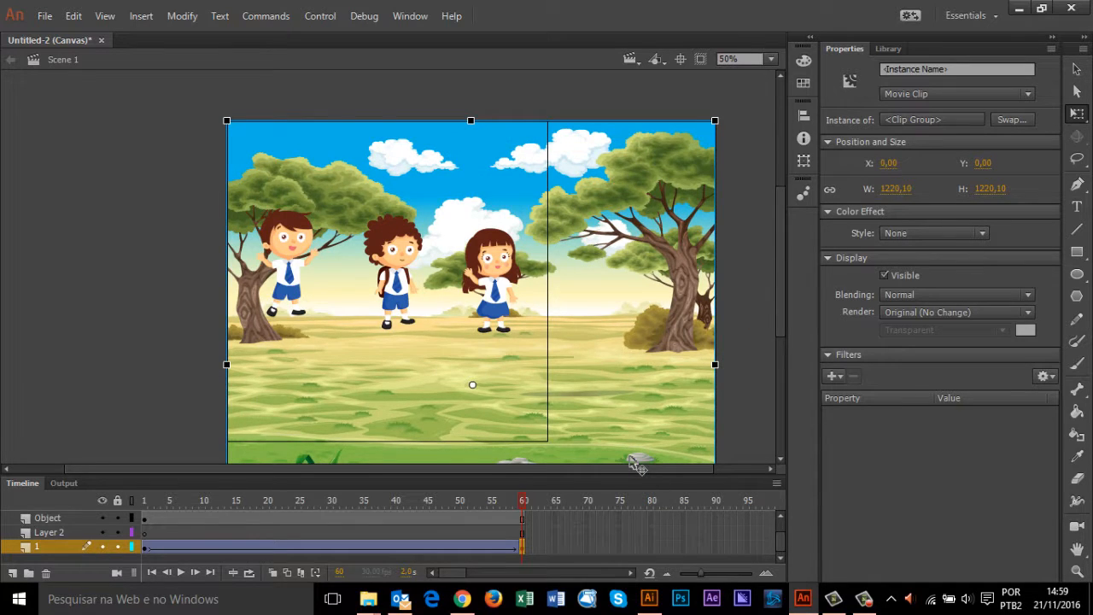
{"action": "key", "text": "ctrl+z"}
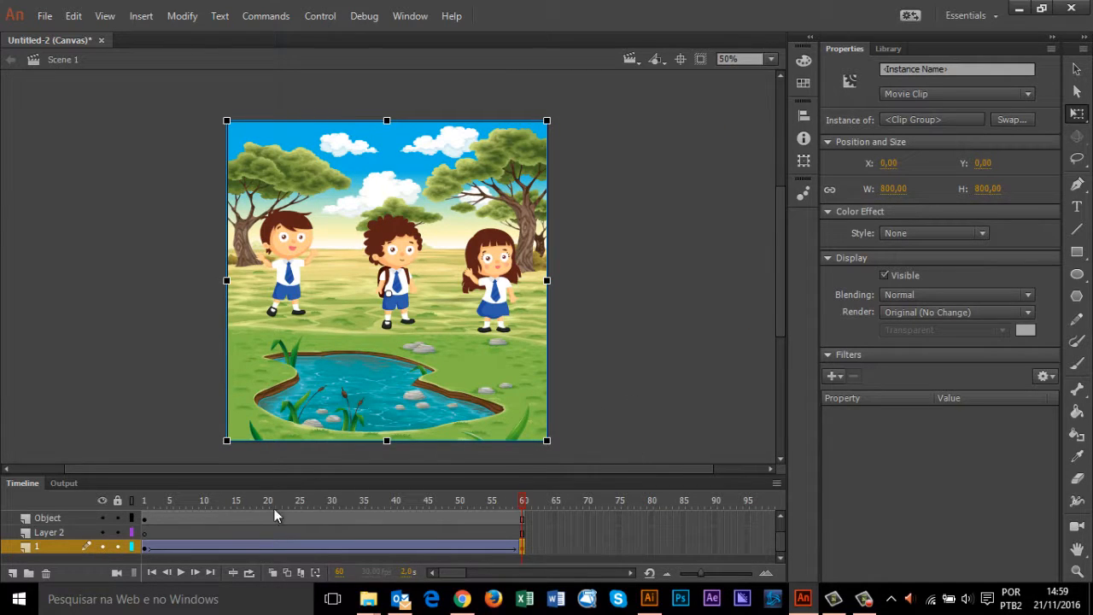
Go to frame 1 and add a camera to the scene
{"action": "left_click", "coordinate": [145, 519]}
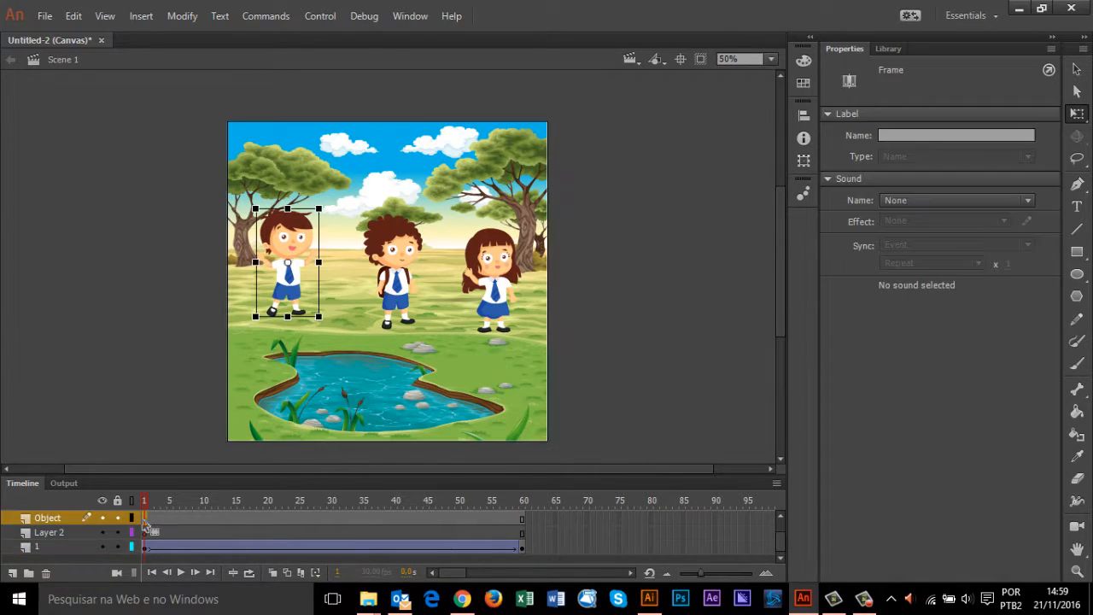
{"action": "left_click", "coordinate": [112, 238]}
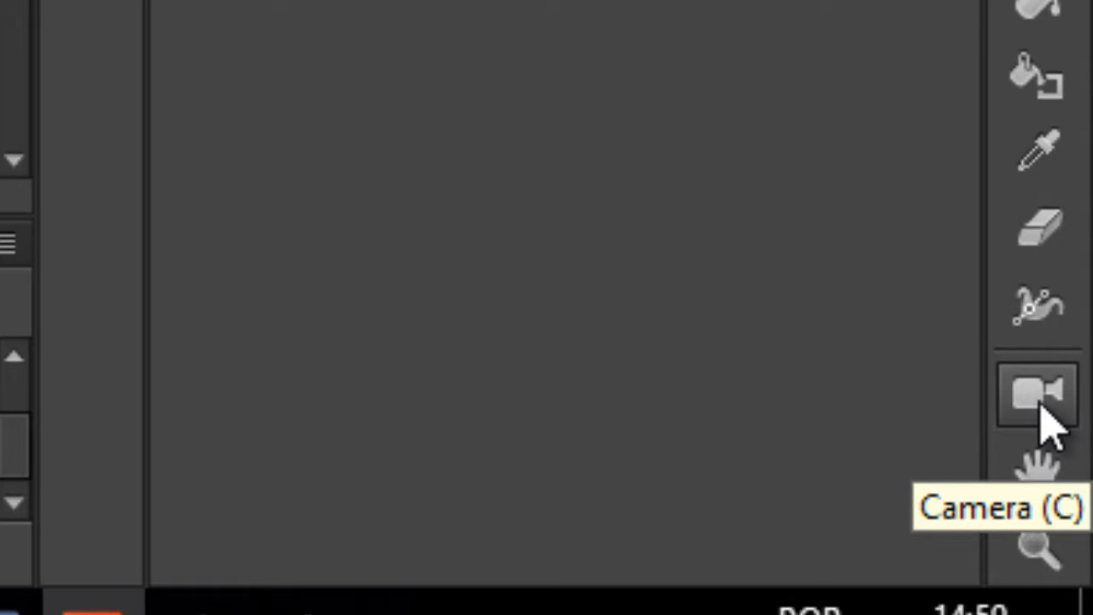
{"action": "left_click", "coordinate": [1046, 422]}
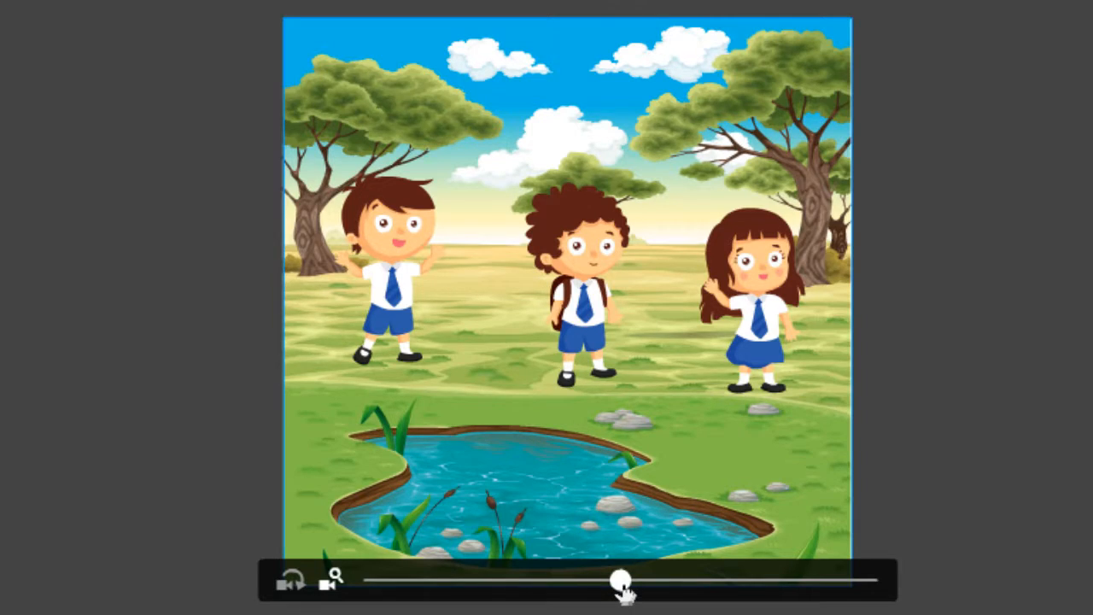
Set the camera zoom to 102% at frame 1 and pan the view so the landscape fills the stage
{"action": "left_click_drag", "start_coordinate": [622, 583], "coordinate": [819, 582]}
{"action": "left_click_drag", "start_coordinate": [724, 593], "coordinate": [595, 613]}
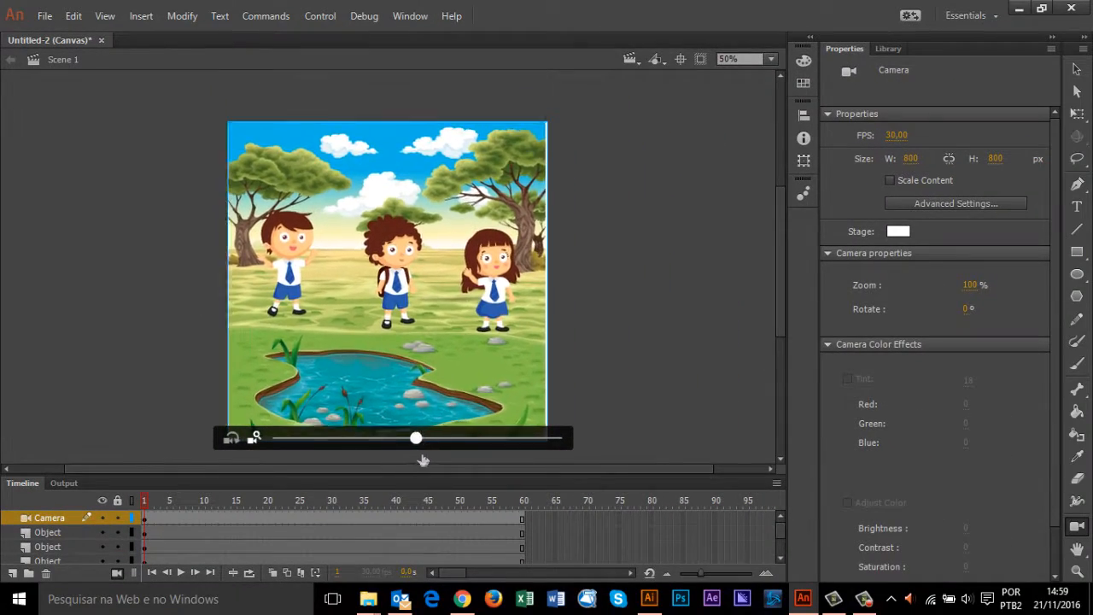
{"action": "mouse_move", "coordinate": [423, 460]}
{"action": "left_mouse_down"}
{"action": "mouse_move", "coordinate": [449, 461]}
{"action": "mouse_move", "coordinate": [417, 461]}
{"action": "left_mouse_up"}
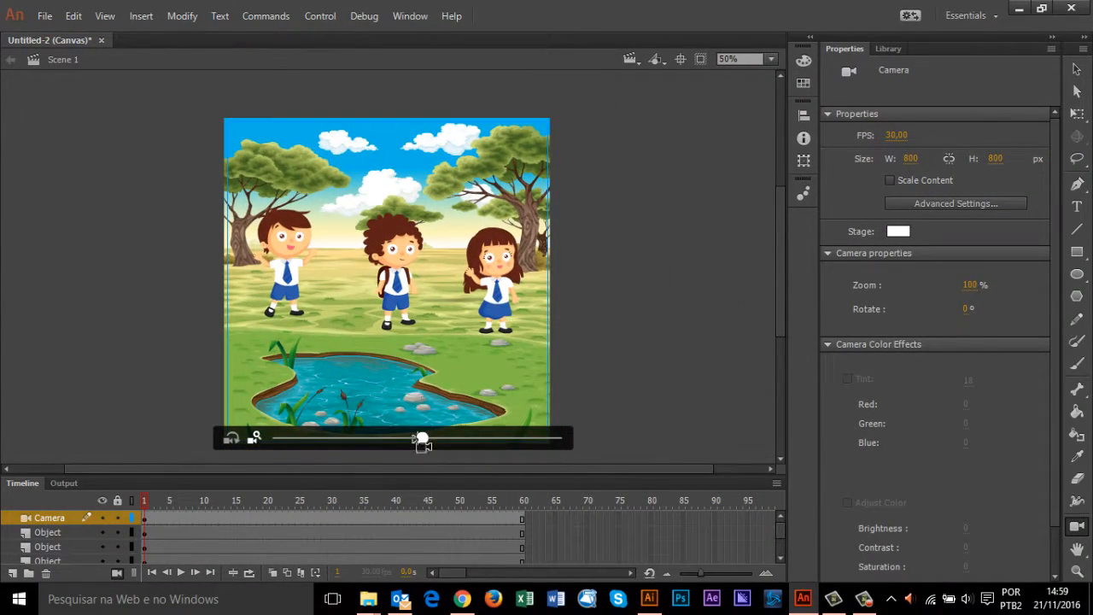
{"action": "mouse_move", "coordinate": [424, 371]}
{"action": "left_mouse_down"}
{"action": "mouse_move", "coordinate": [422, 362]}
{"action": "mouse_move", "coordinate": [361, 389]}
{"action": "mouse_move", "coordinate": [427, 373]}
{"action": "mouse_move", "coordinate": [427, 390]}
{"action": "left_mouse_up"}
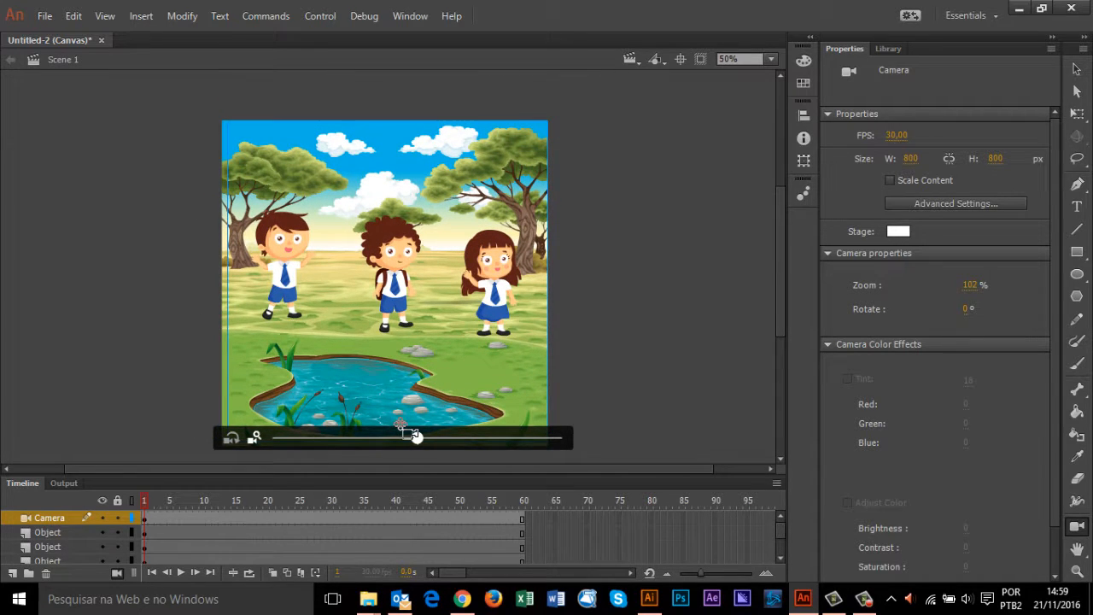
{"action": "left_click_drag", "start_coordinate": [400, 425], "coordinate": [402, 427]}
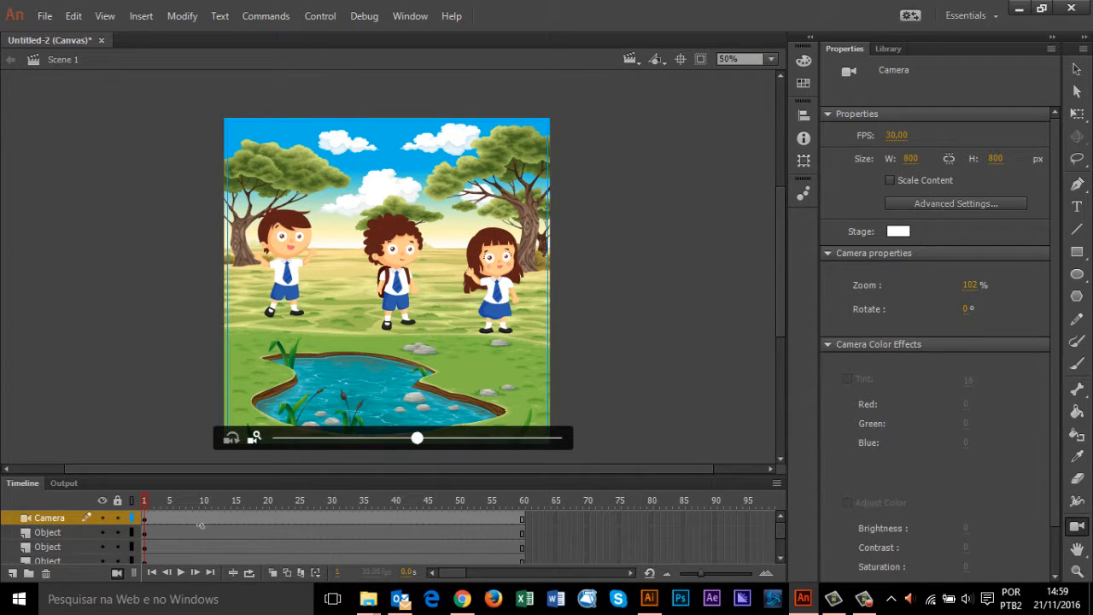
Insert a keyframe at frame 60 of the Camera layer and create a classic tween between frames 1 and 60
{"action": "left_click", "coordinate": [147, 530]}
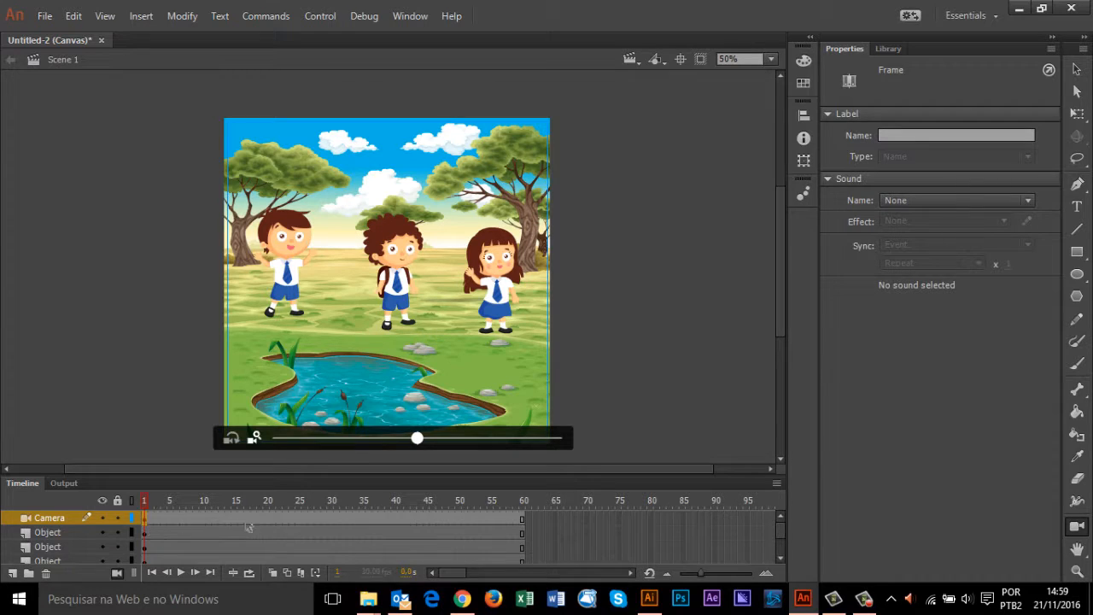
{"action": "right_click", "coordinate": [522, 520]}
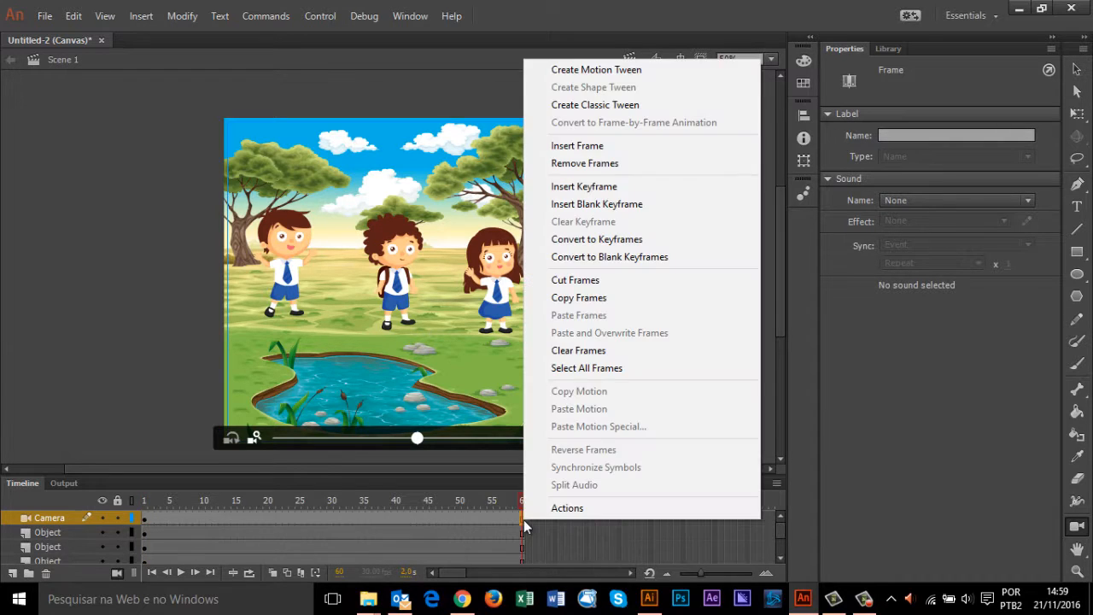
{"action": "left_click", "coordinate": [610, 187]}
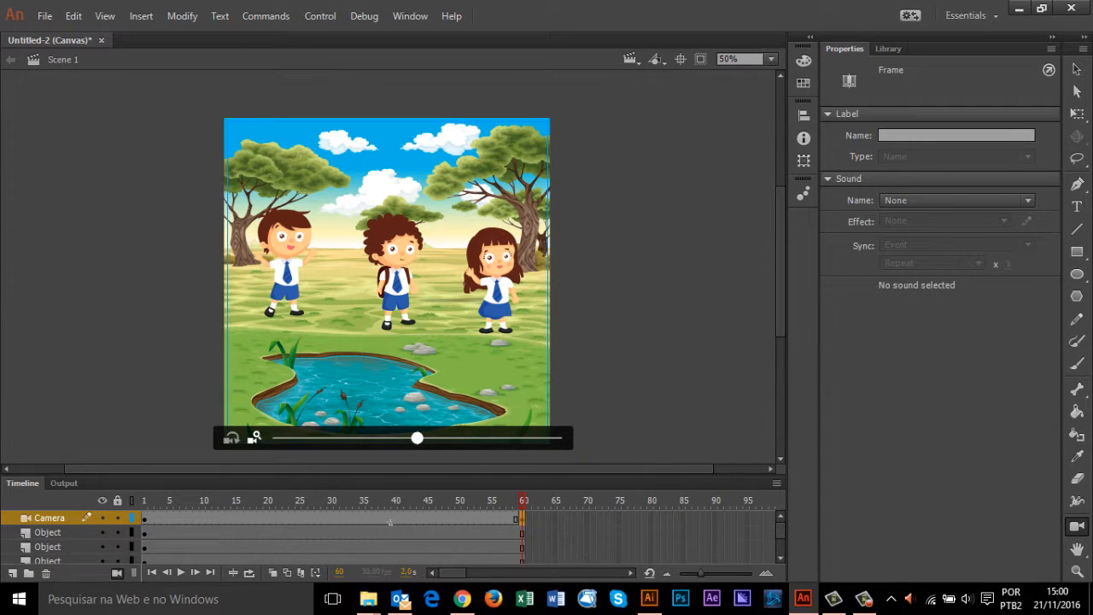
{"action": "right_click", "coordinate": [390, 512]}
{"action": "left_click", "coordinate": [478, 98]}
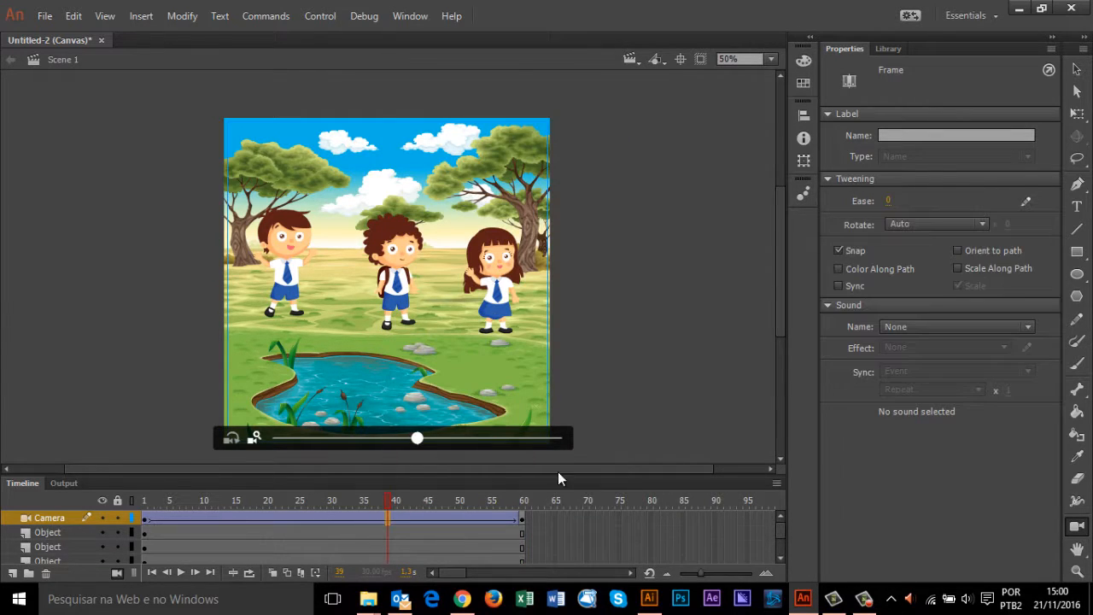
Set the camera zoom to 127% at frame 60 and pan the view so the sky meets the stage's upper edge
{"action": "left_click", "coordinate": [523, 519]}
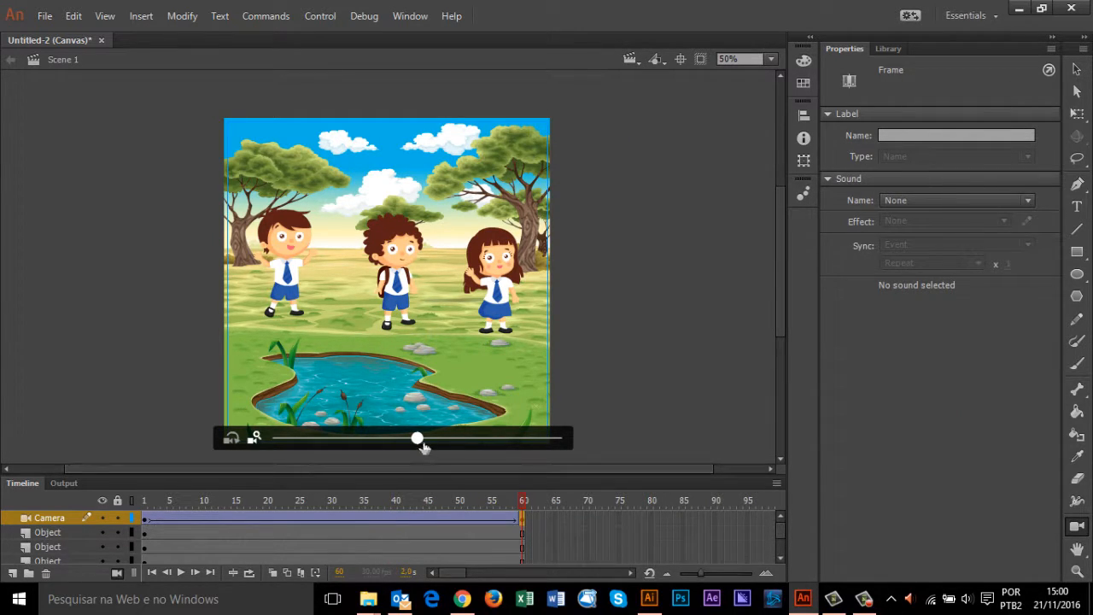
{"action": "left_click_drag", "start_coordinate": [417, 439], "coordinate": [470, 440]}
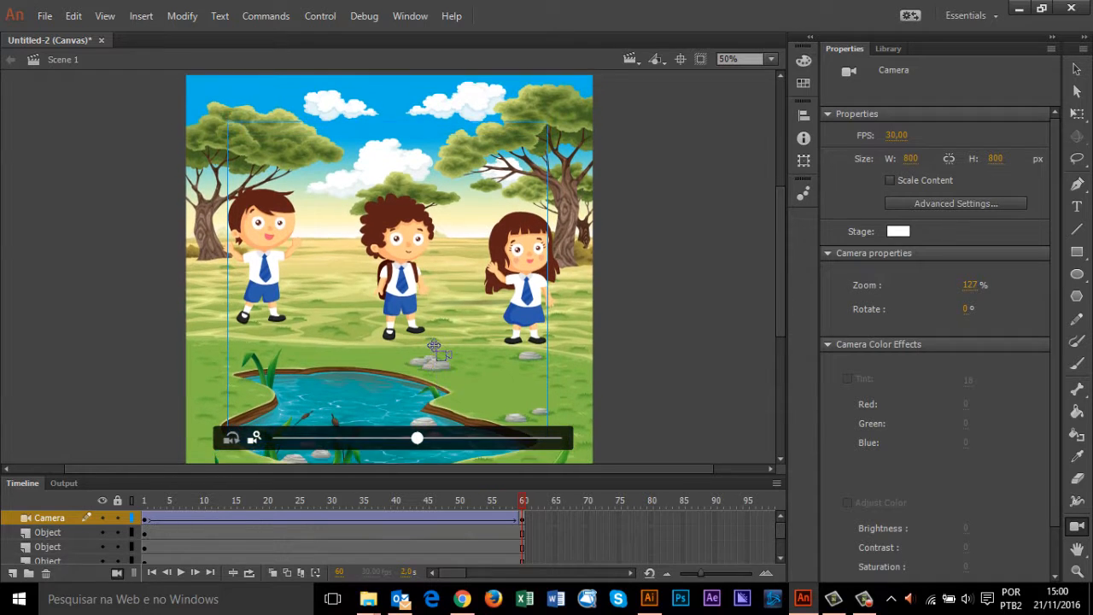
{"action": "left_click_drag", "start_coordinate": [434, 346], "coordinate": [434, 305]}
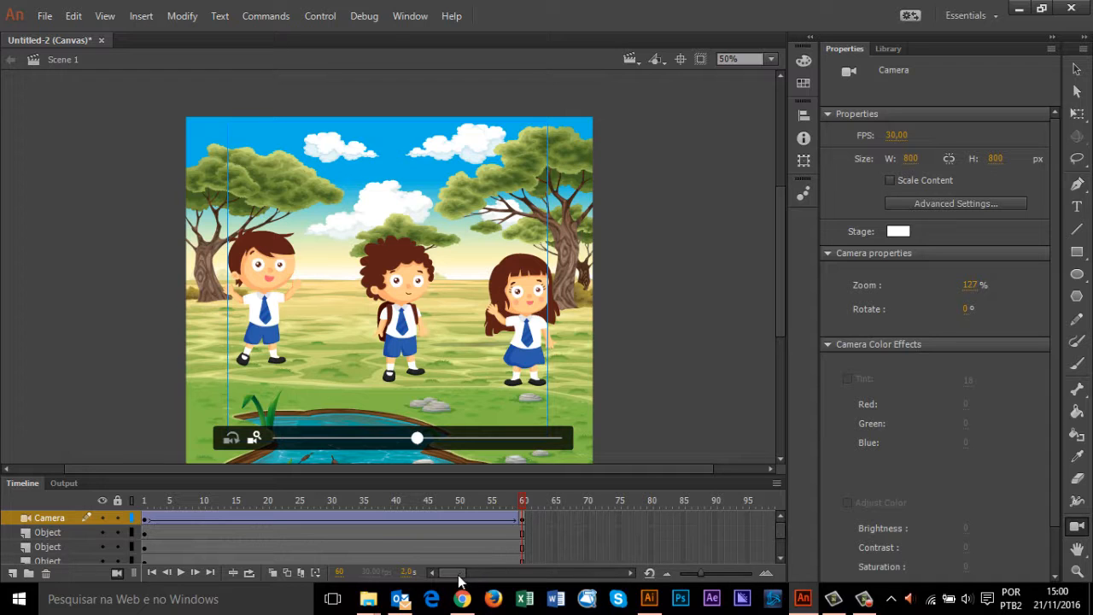
Extend all the layers to frame 120
{"action": "left_click_drag", "start_coordinate": [459, 577], "coordinate": [468, 578]}
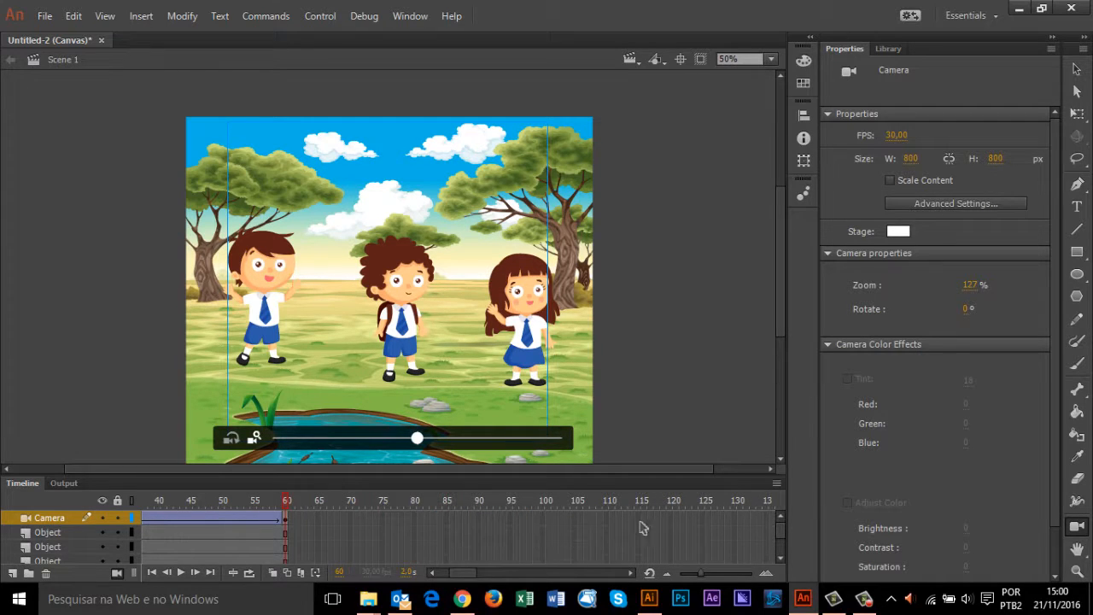
{"action": "scroll", "coordinate": [668, 547], "scroll_direction": "down", "scroll_amount": 3}
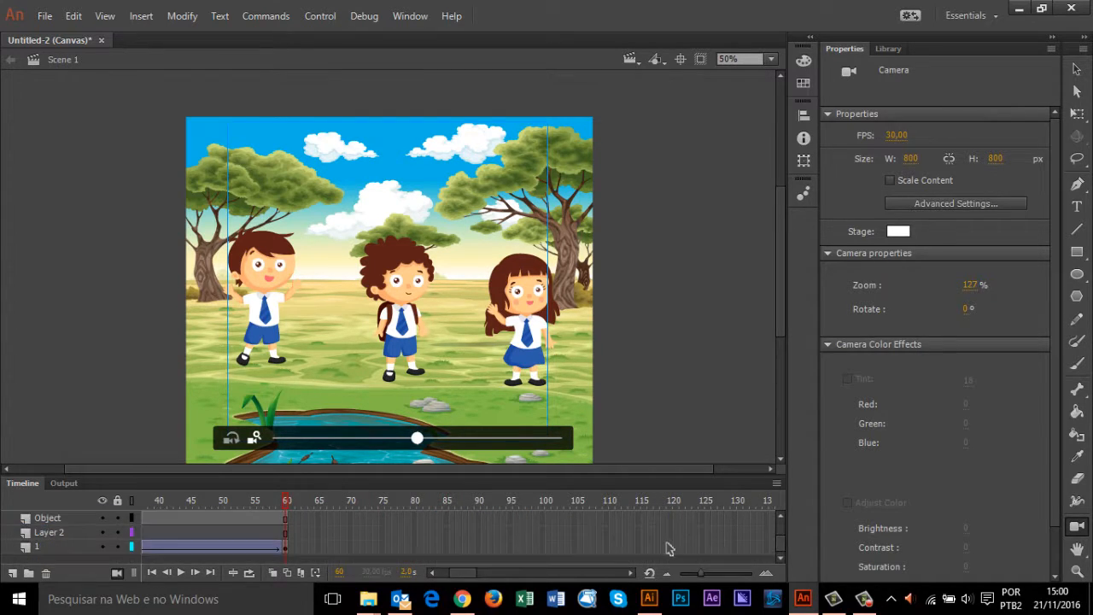
{"action": "left_click", "coordinate": [670, 552]}
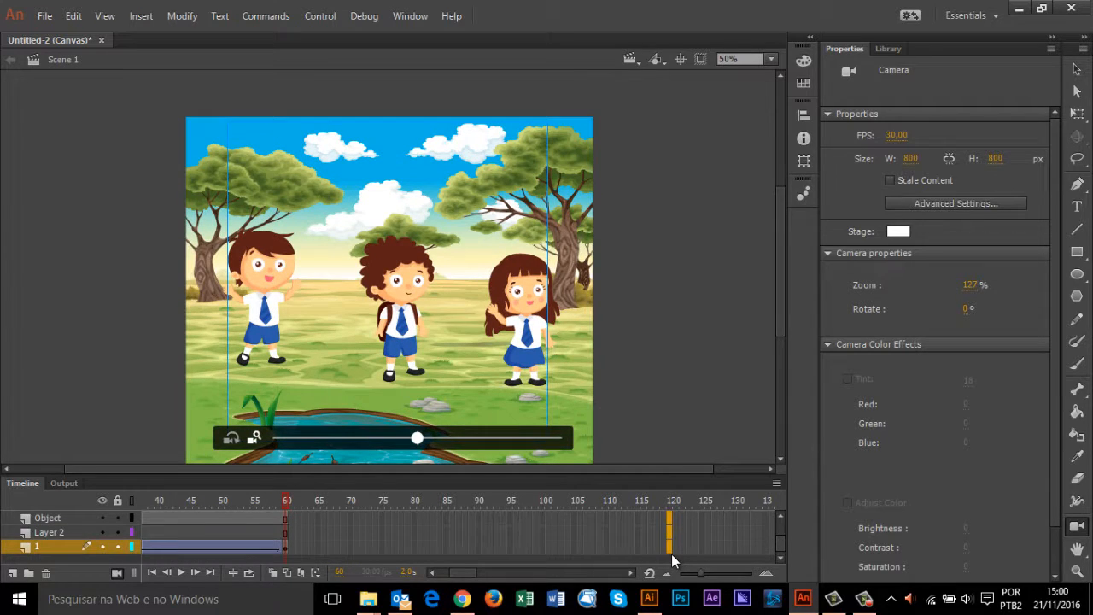
{"action": "key", "text": "F5"}
{"action": "scroll", "coordinate": [666, 543], "scroll_direction": "up", "scroll_amount": 3}
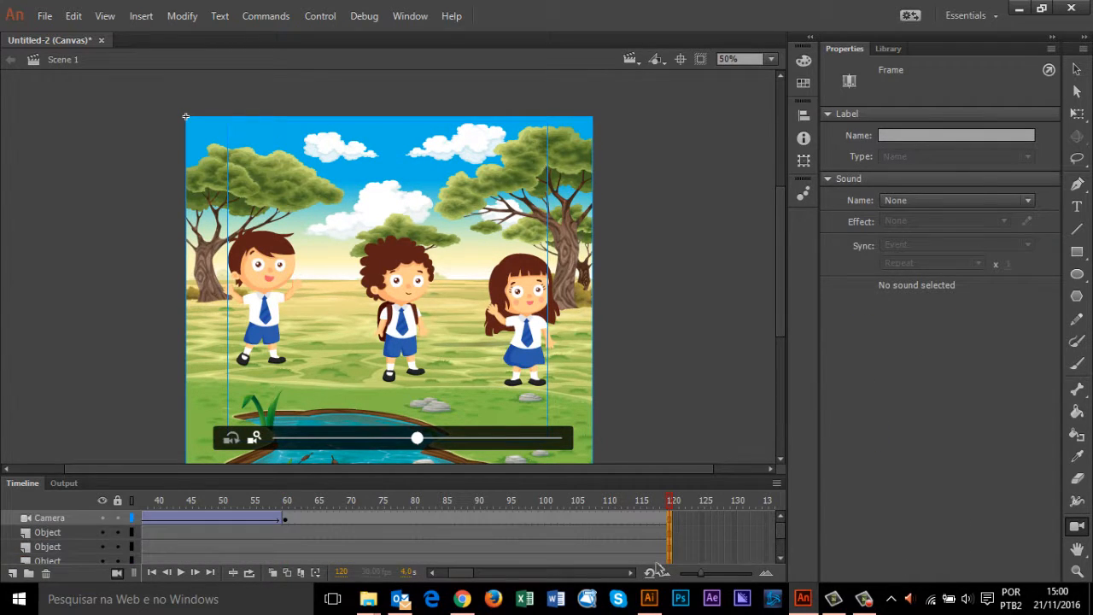
Insert a keyframe at frame 120 of the Camera layer and create a classic tween between frames 60 and 120
{"action": "left_click", "coordinate": [669, 519]}
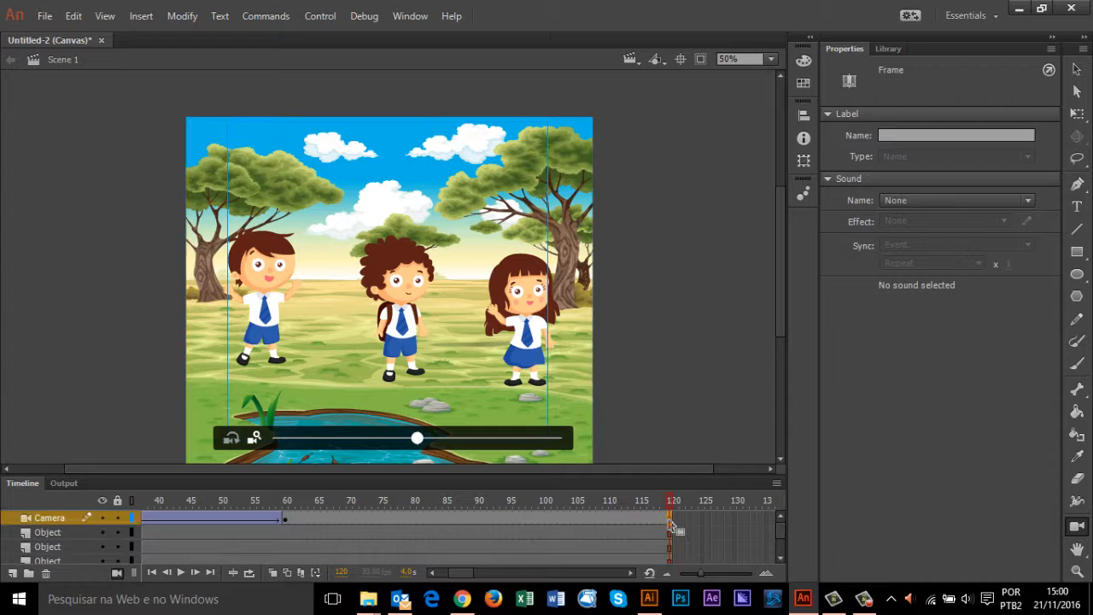
{"action": "right_click", "coordinate": [668, 519]}
{"action": "left_click", "coordinate": [742, 193]}
{"action": "right_click", "coordinate": [554, 519]}
{"action": "left_click", "coordinate": [636, 103]}
Pan the camera toward the pond at frame 102 and move the resulting Camera keyframe to frame 120
{"action": "left_click", "coordinate": [232, 441]}
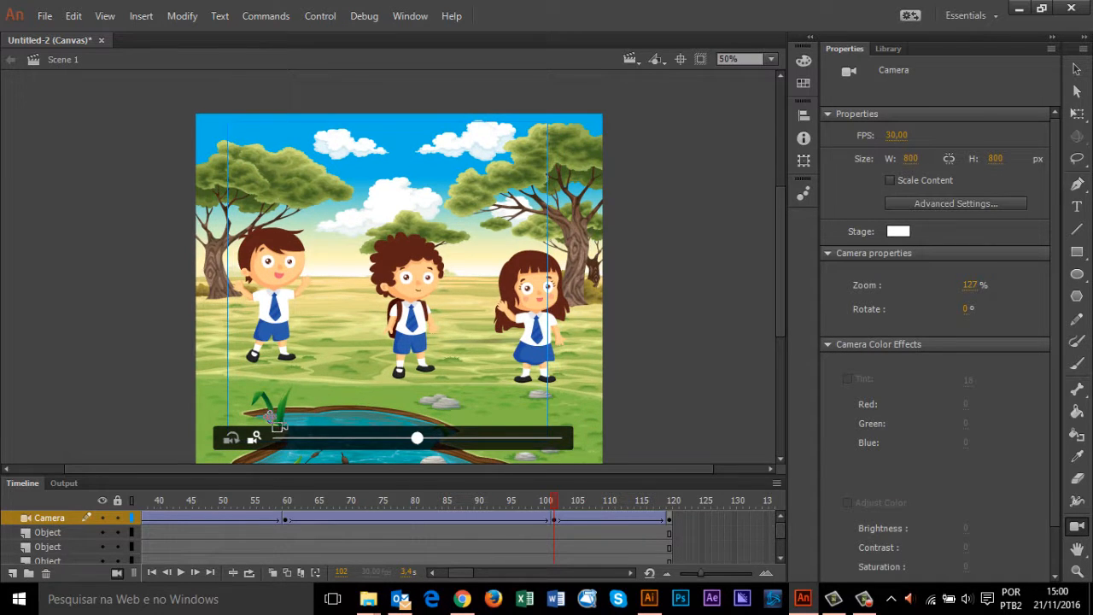
{"action": "left_click_drag", "start_coordinate": [276, 418], "coordinate": [300, 489]}
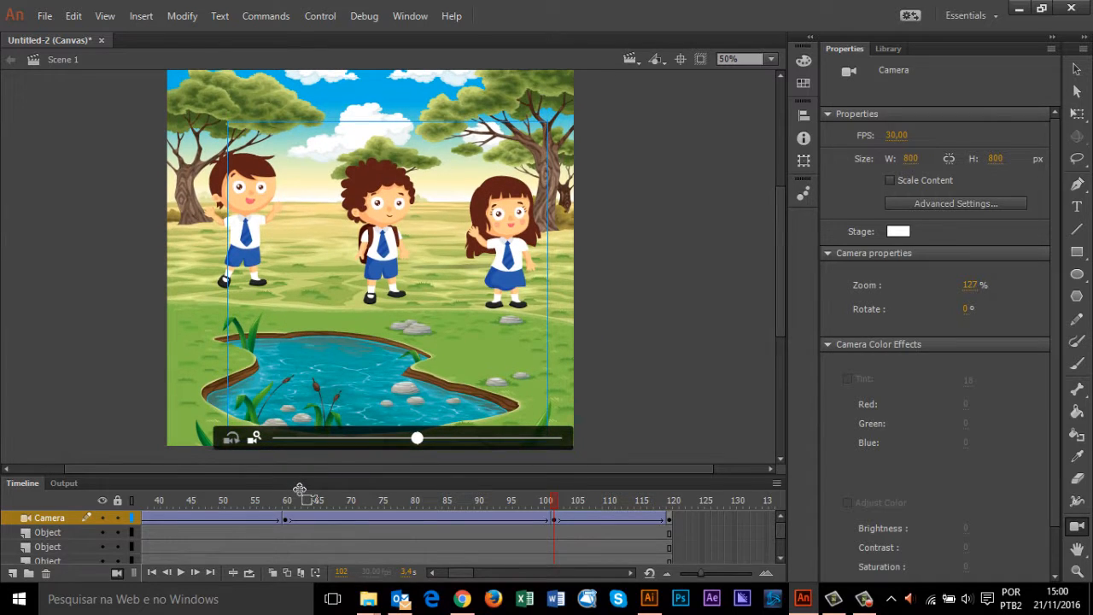
{"action": "left_click", "coordinate": [560, 531]}
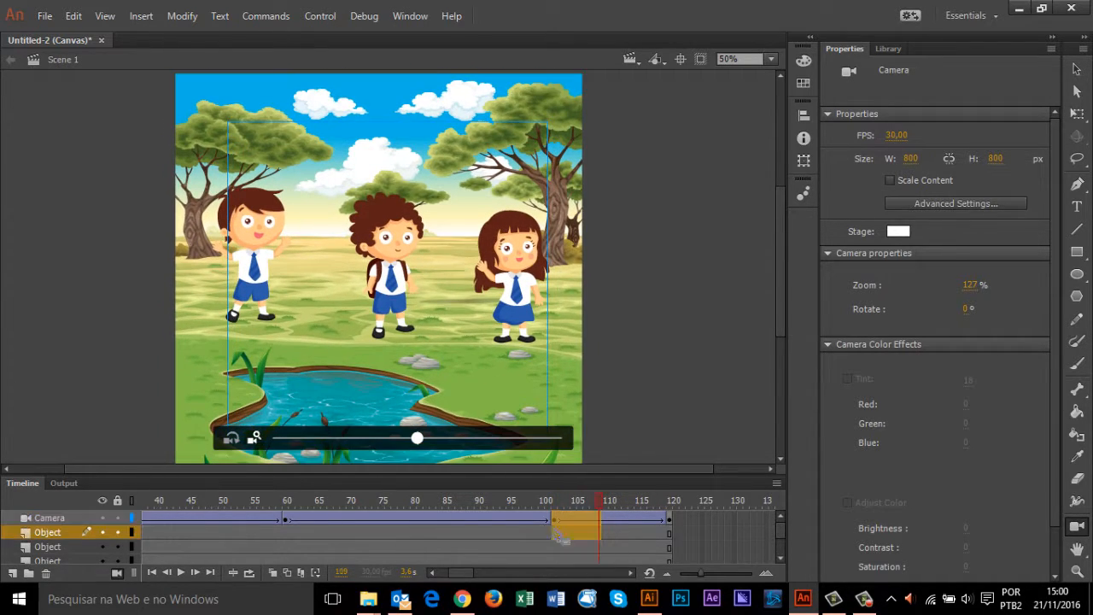
{"action": "left_click_drag", "start_coordinate": [560, 530], "coordinate": [675, 522]}
{"action": "left_click", "coordinate": [606, 546]}
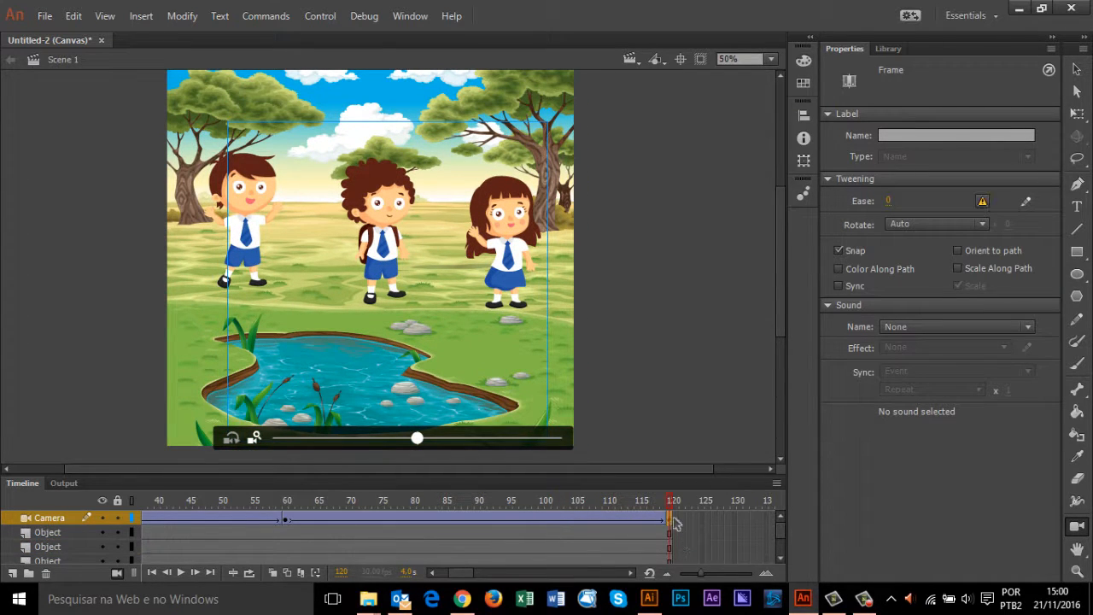
Preview the camera animation on the timeline and return to frame 1
{"action": "key", "text": "Return"}
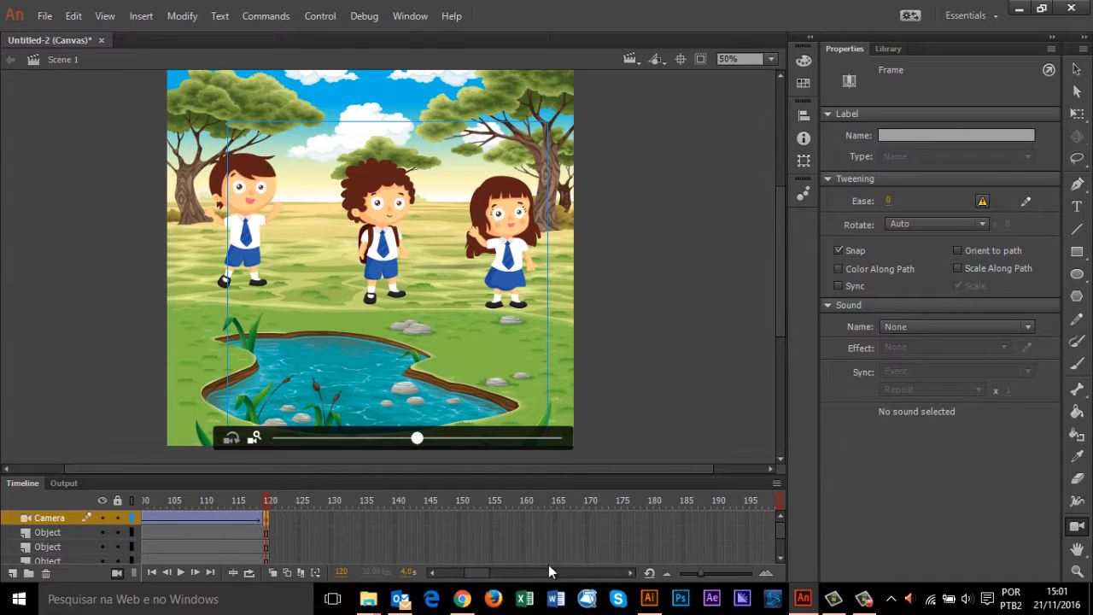
{"action": "left_click_drag", "start_coordinate": [480, 572], "coordinate": [352, 571]}
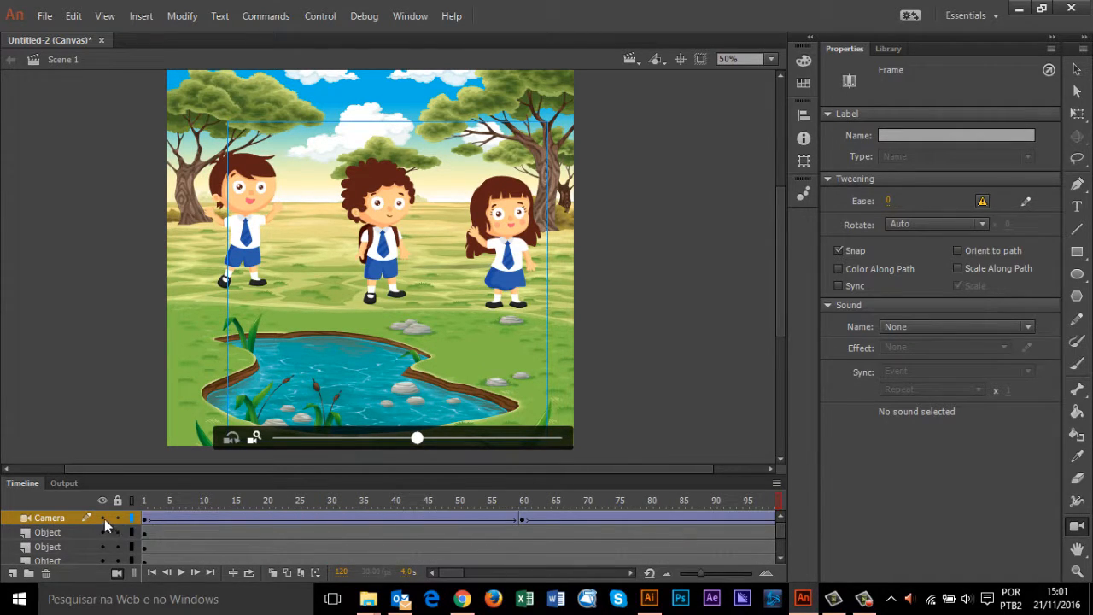
{"action": "left_click", "coordinate": [144, 518]}
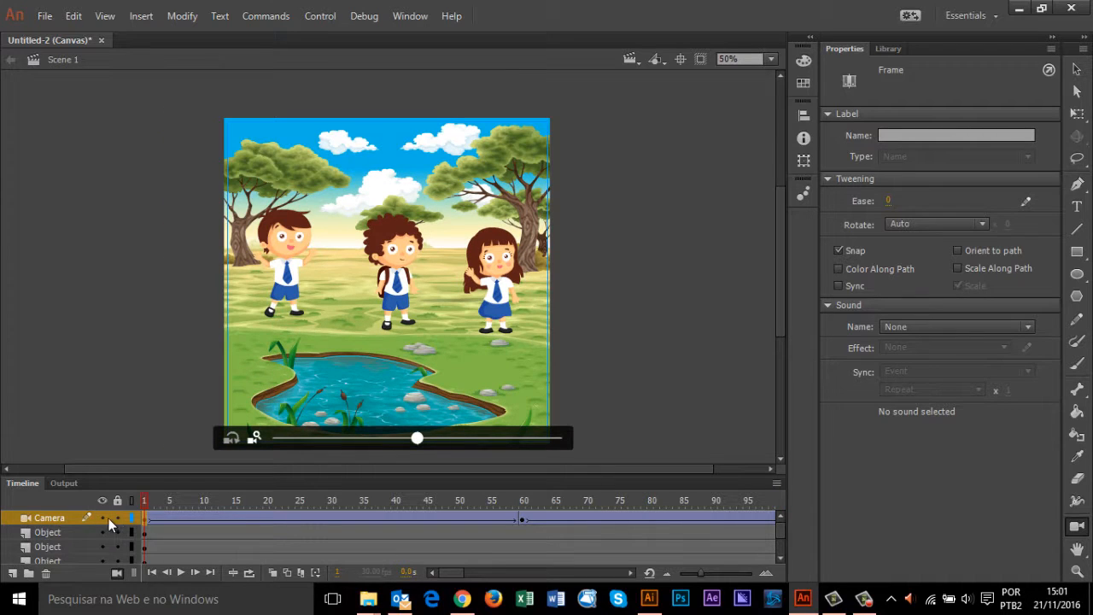
Try deleting the Camera layer and undo the deletion
{"action": "left_click", "coordinate": [58, 518]}
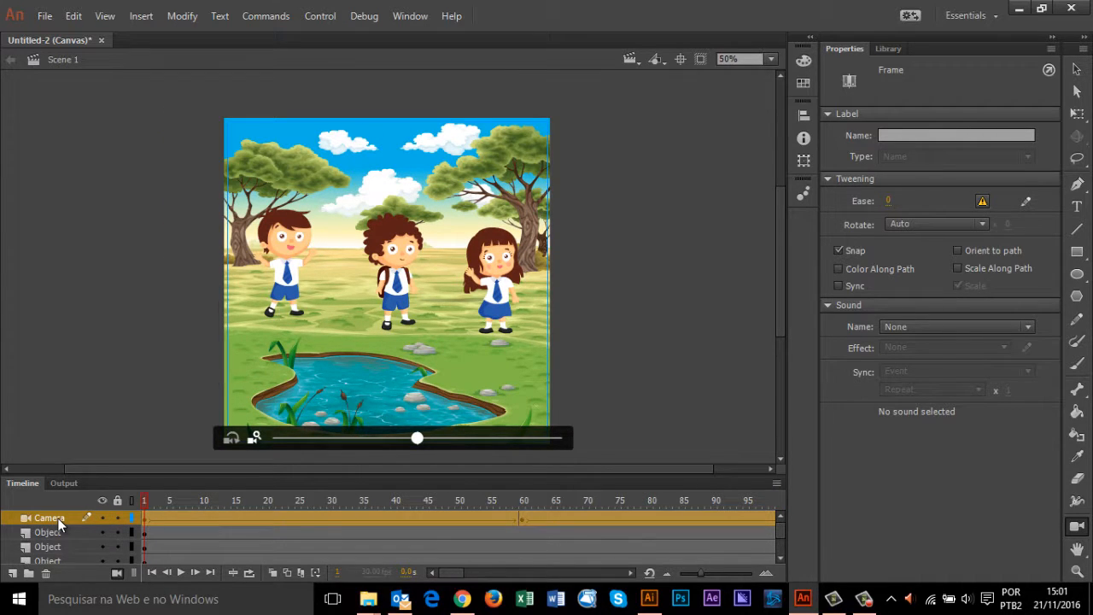
{"action": "left_click", "coordinate": [525, 520]}
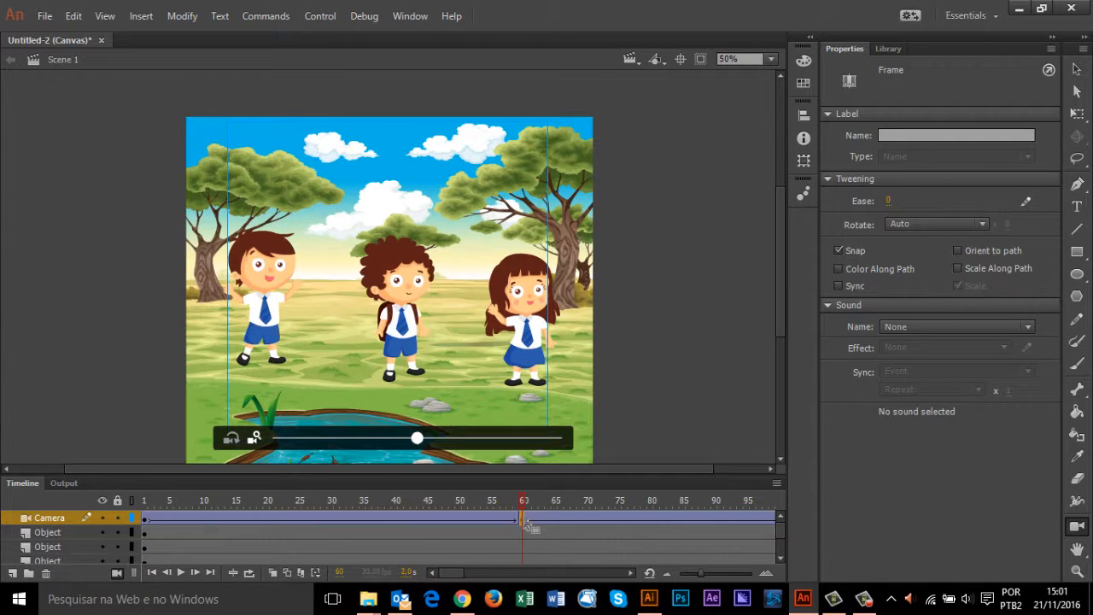
{"action": "left_click", "coordinate": [49, 578]}
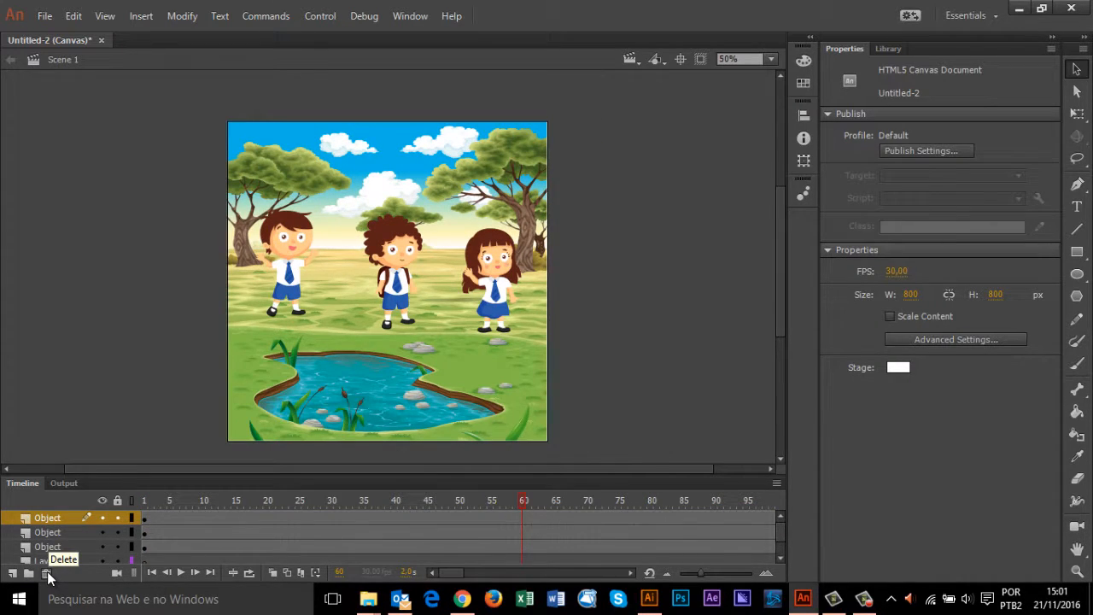
{"action": "key", "text": "ctrl+z"}
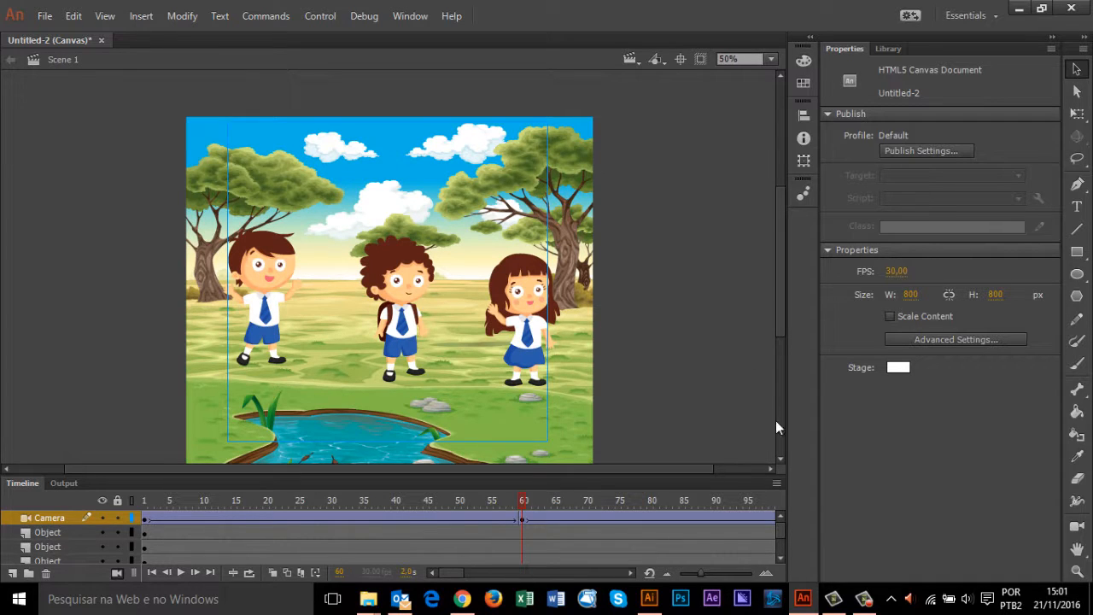
Pan the camera toward the pond at frame 60 and rotate it so the scene tilts clockwise
{"action": "left_click", "coordinate": [146, 518]}
{"action": "left_click", "coordinate": [1077, 525]}
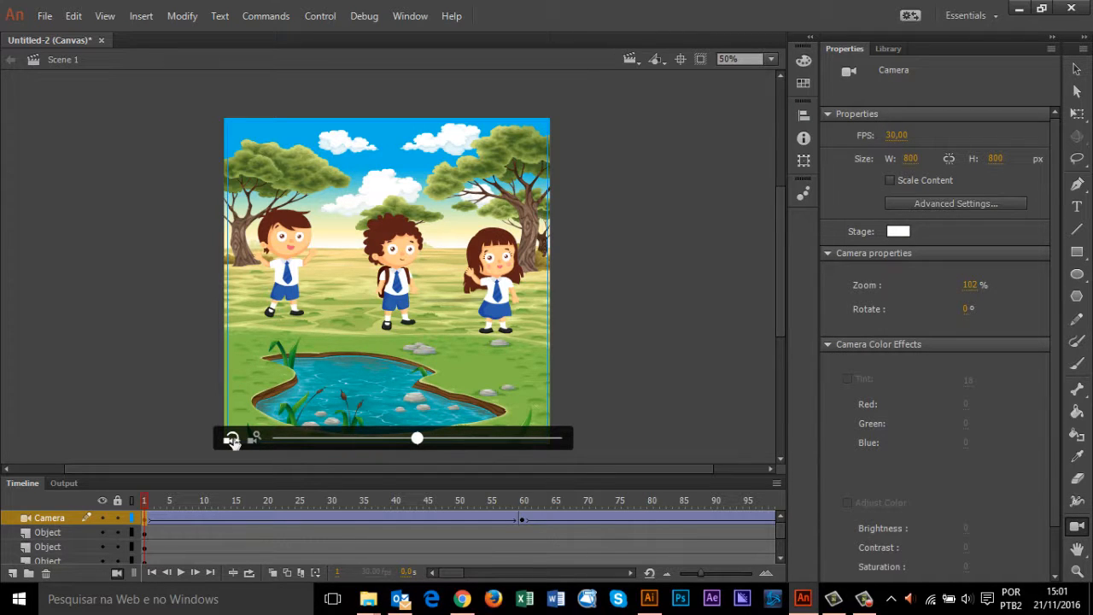
{"action": "left_click", "coordinate": [524, 518]}
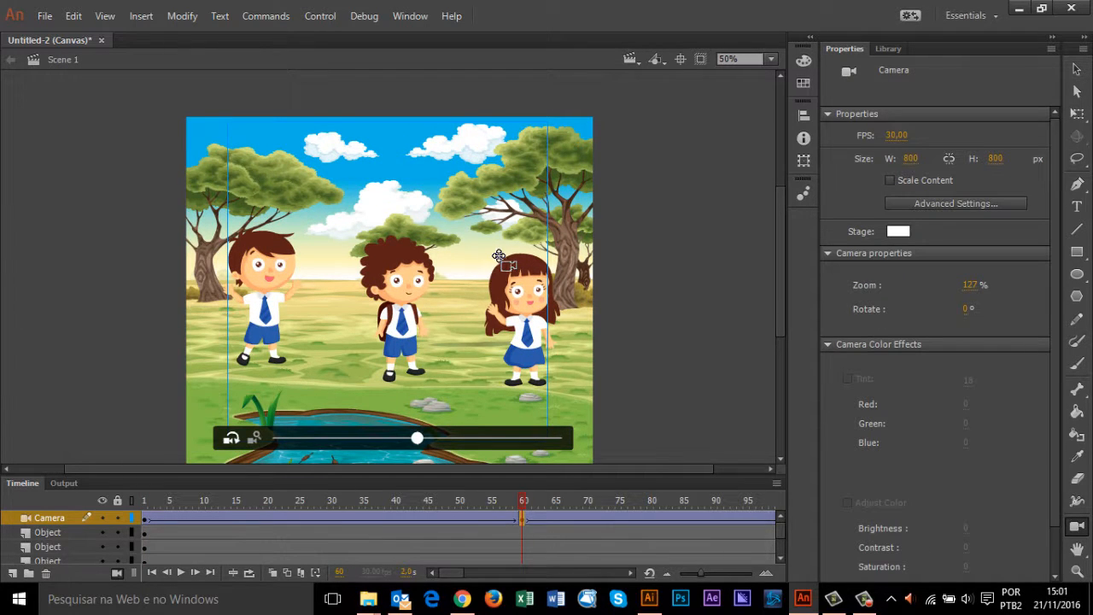
{"action": "left_click_drag", "start_coordinate": [497, 257], "coordinate": [517, 292]}
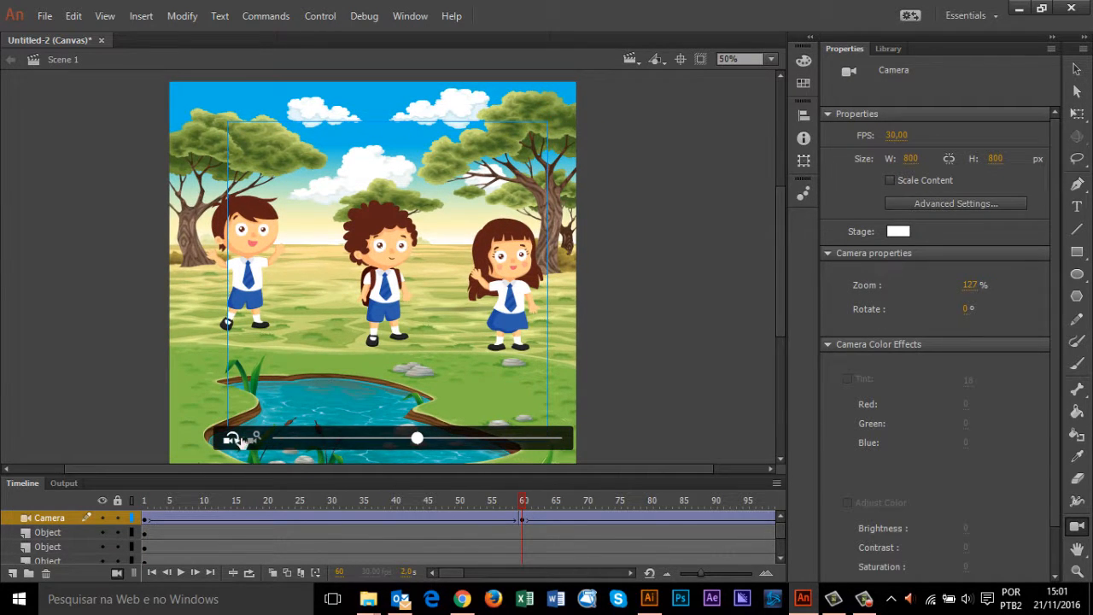
{"action": "left_click", "coordinate": [236, 444]}
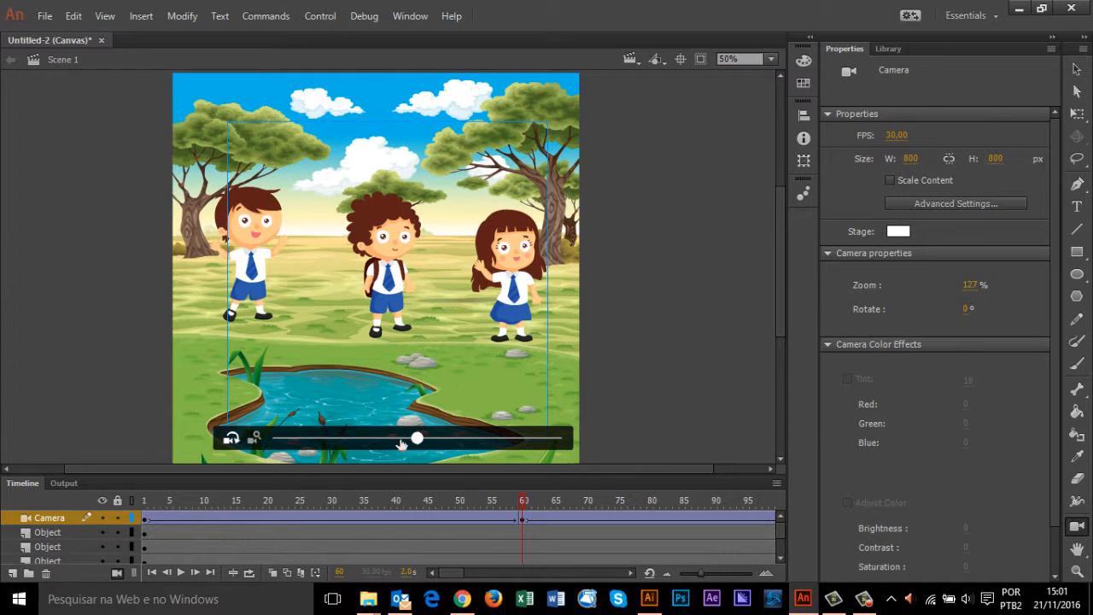
{"action": "left_click_drag", "start_coordinate": [401, 442], "coordinate": [356, 438]}
Play back the animation with the camera rotation and return to frame 1
{"action": "key", "text": "Return"}
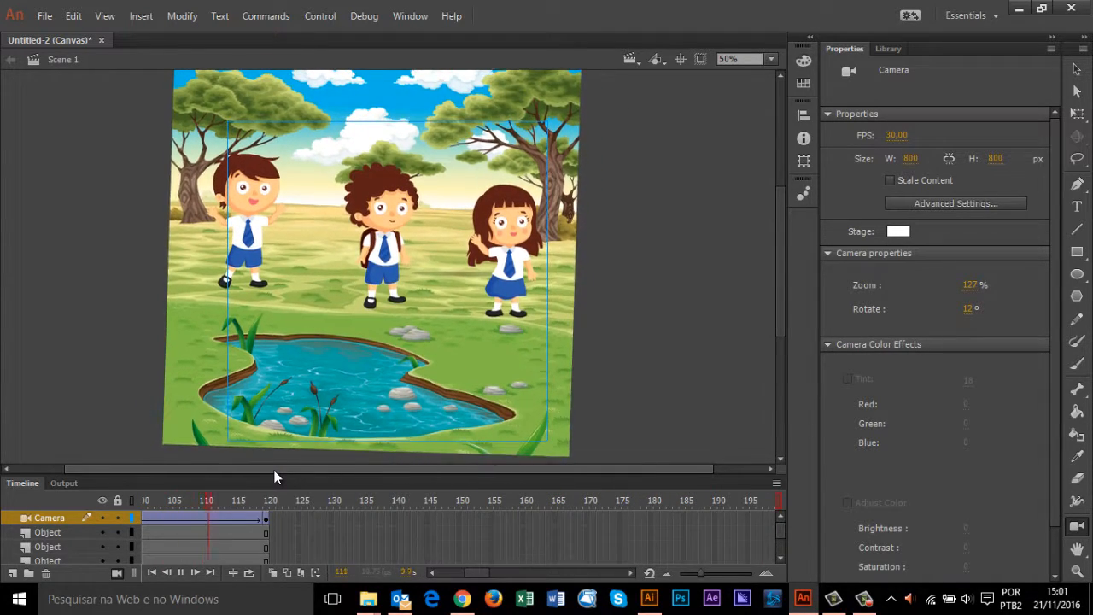
{"action": "key", "text": "Return"}
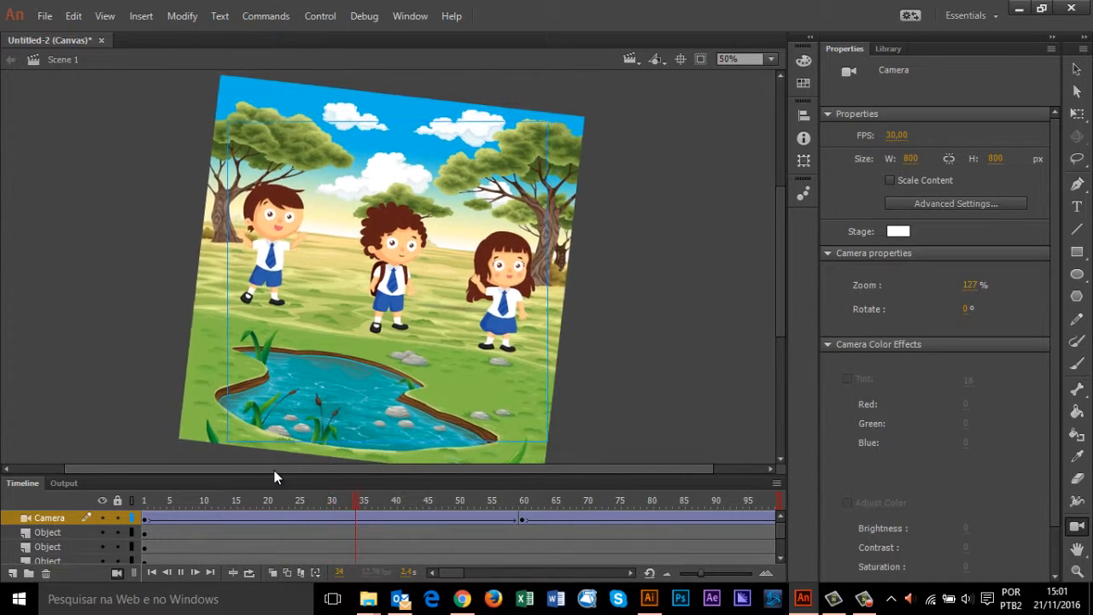
{"action": "key", "text": "Return"}
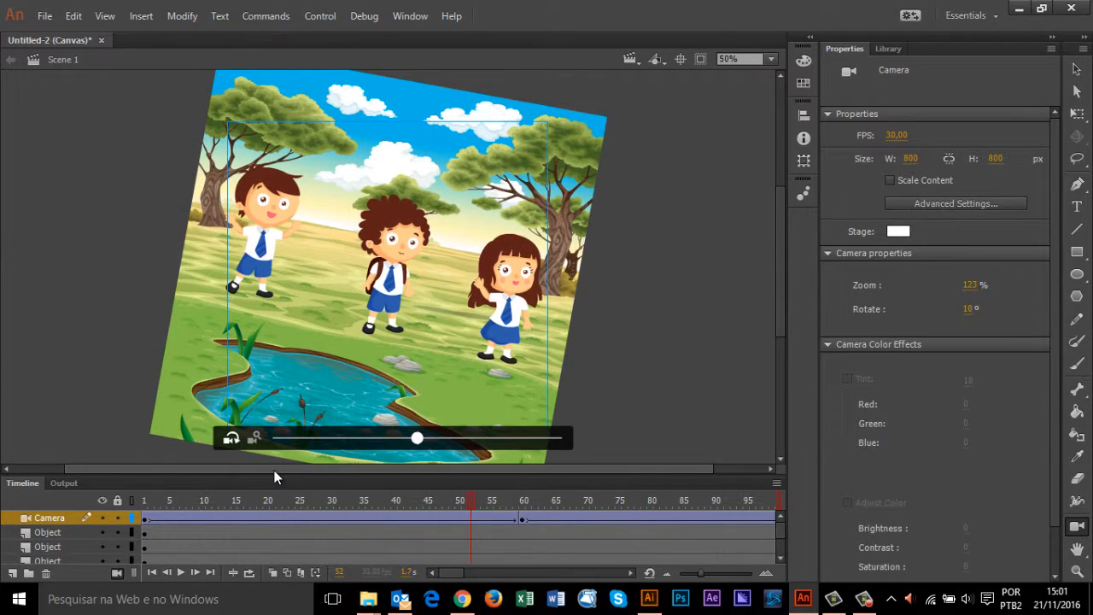
{"action": "left_click_drag", "start_coordinate": [468, 501], "coordinate": [145, 533]}
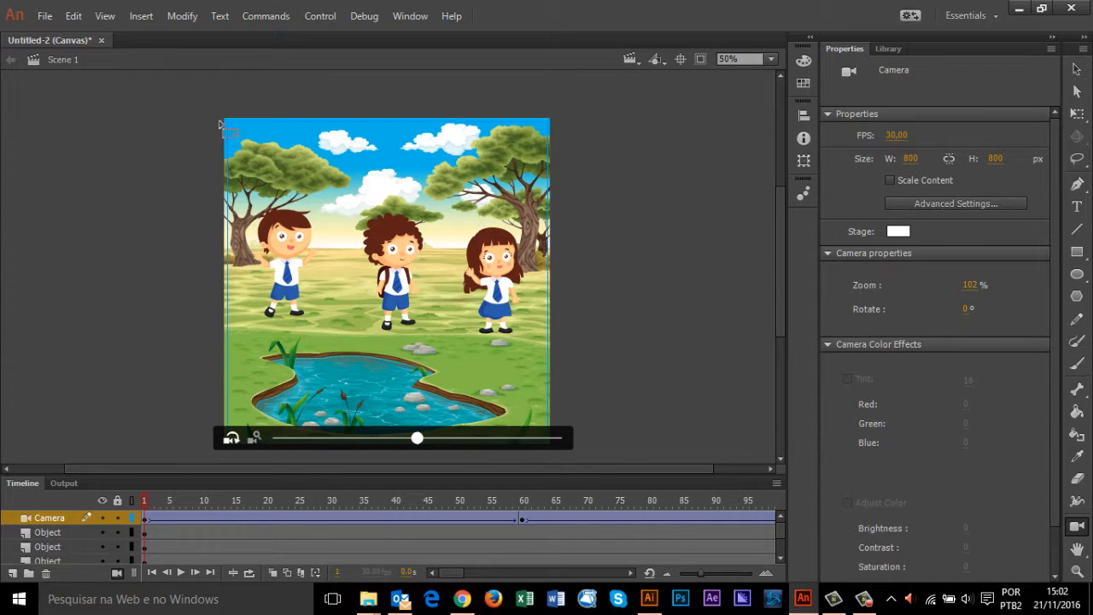
Save the document as an Animate file named camera in the Downloads folder
{"action": "left_click", "coordinate": [44, 16]}
{"action": "left_click", "coordinate": [82, 172]}
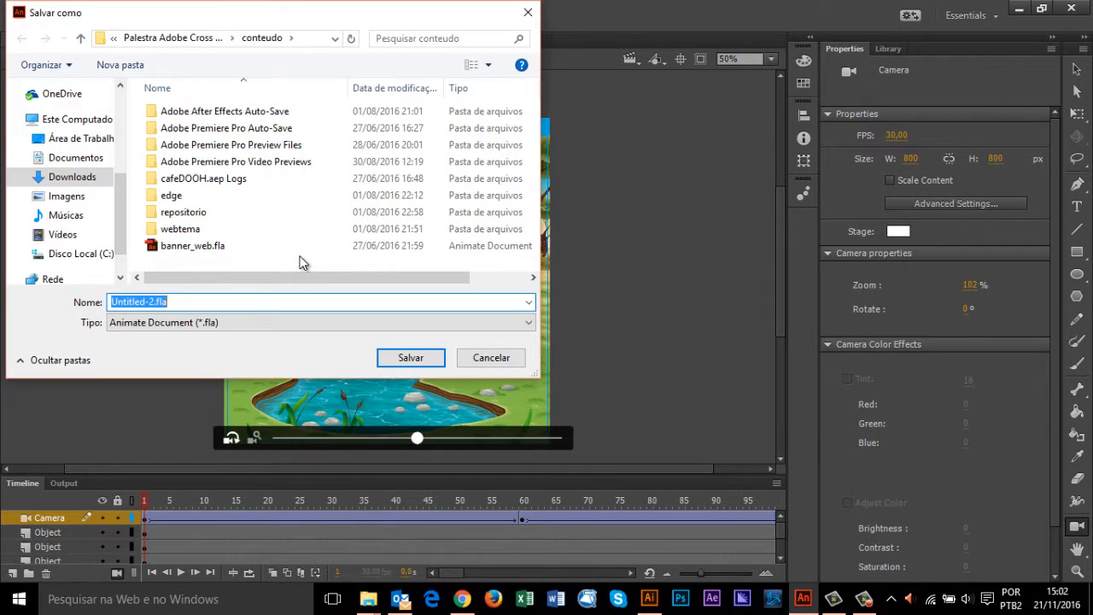
{"action": "type", "text": "camera"}
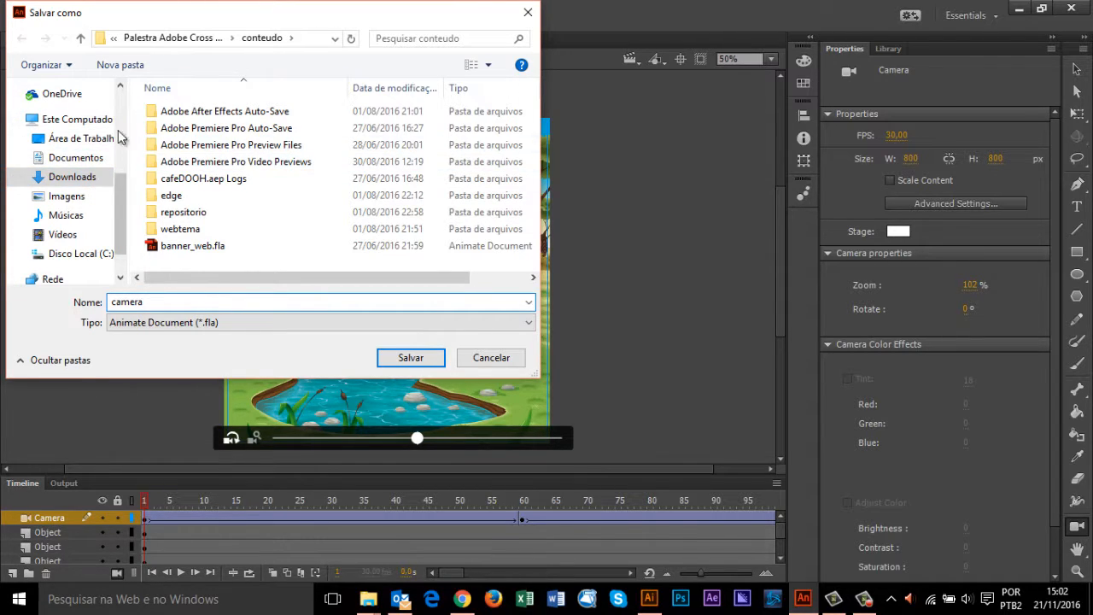
{"action": "left_click", "coordinate": [90, 177]}
{"action": "left_click_drag", "start_coordinate": [533, 127], "coordinate": [533, 208]}
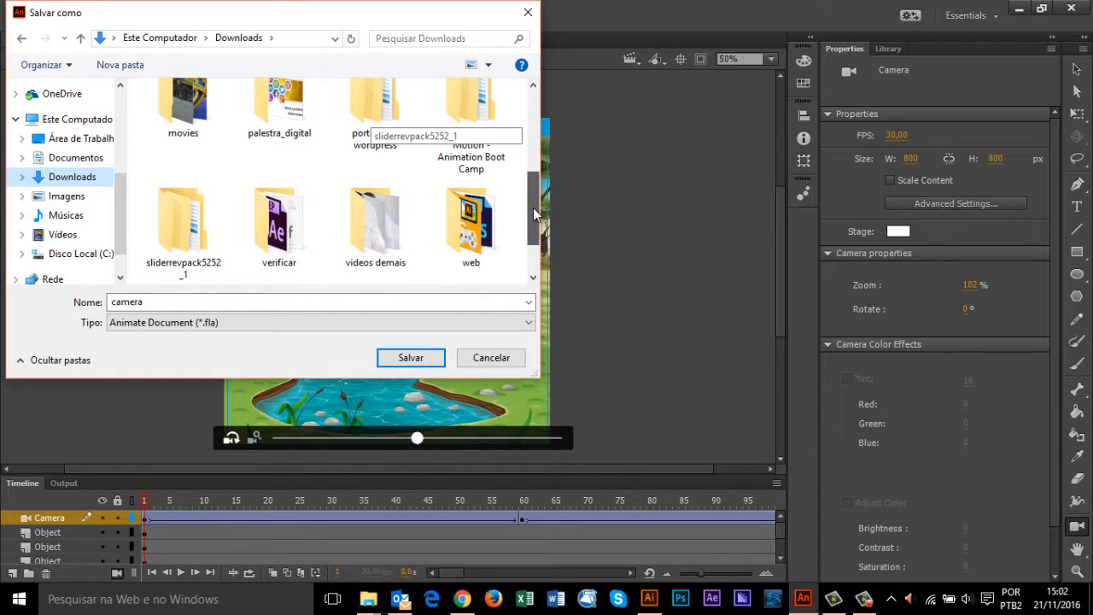
{"action": "double_click", "coordinate": [406, 207]}
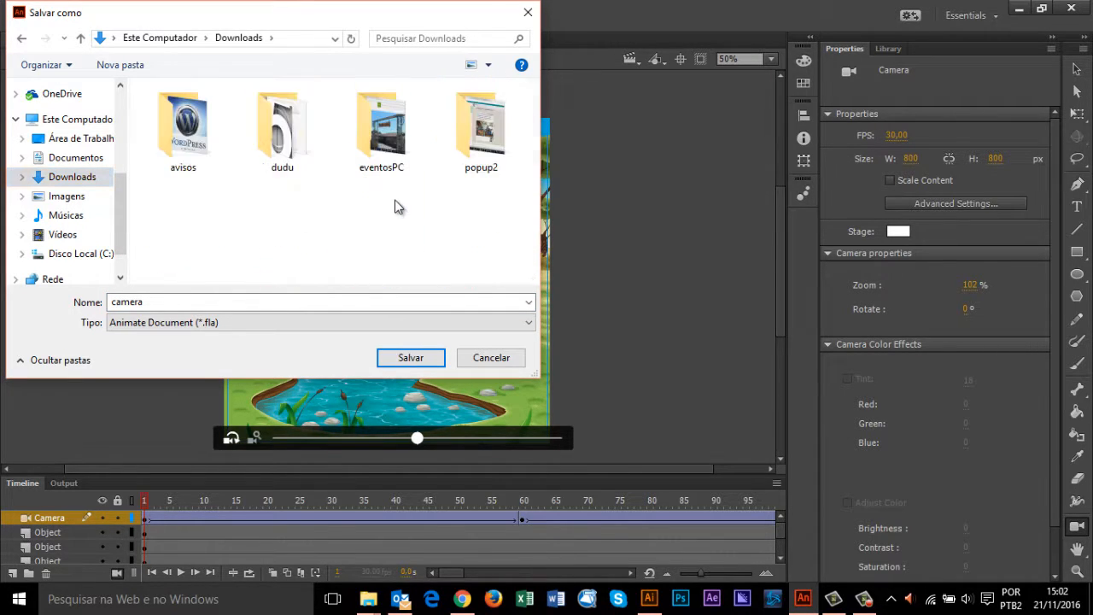
{"action": "left_click", "coordinate": [423, 359]}
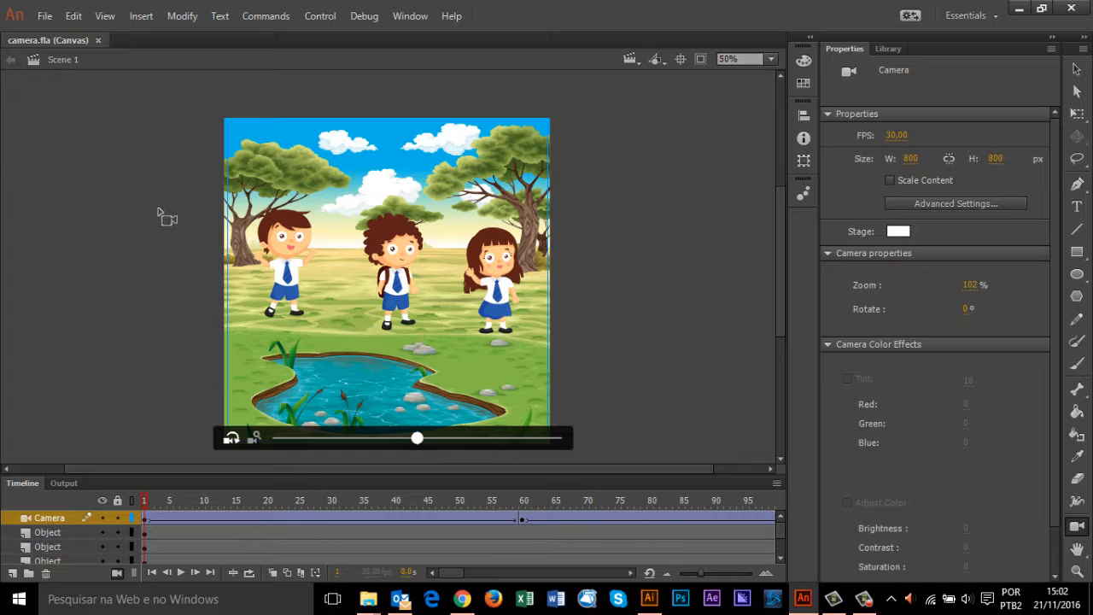
Review the basic, advanced, spritesheet and web font publish settings, and publish the JavaScript/HTML output under the name camera
{"action": "left_click", "coordinate": [45, 16]}
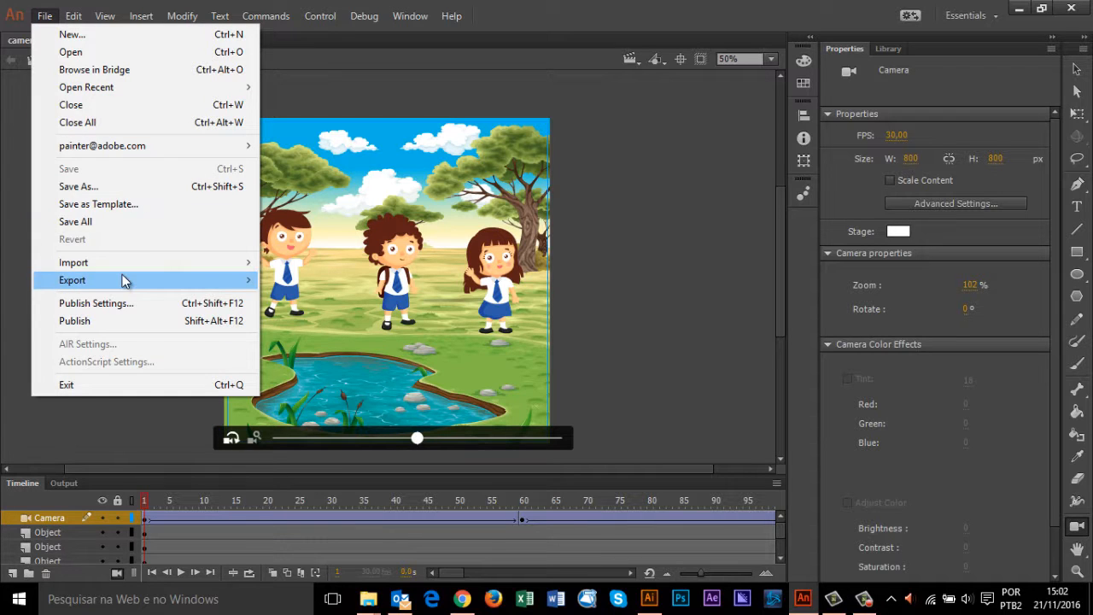
{"action": "left_click", "coordinate": [129, 305]}
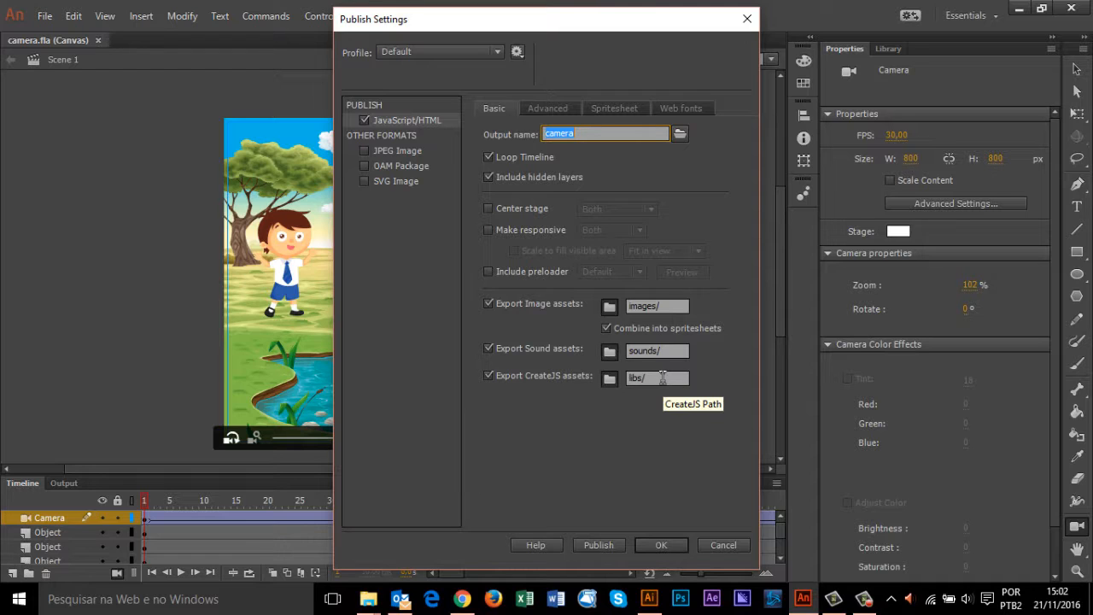
{"action": "left_click", "coordinate": [553, 110]}
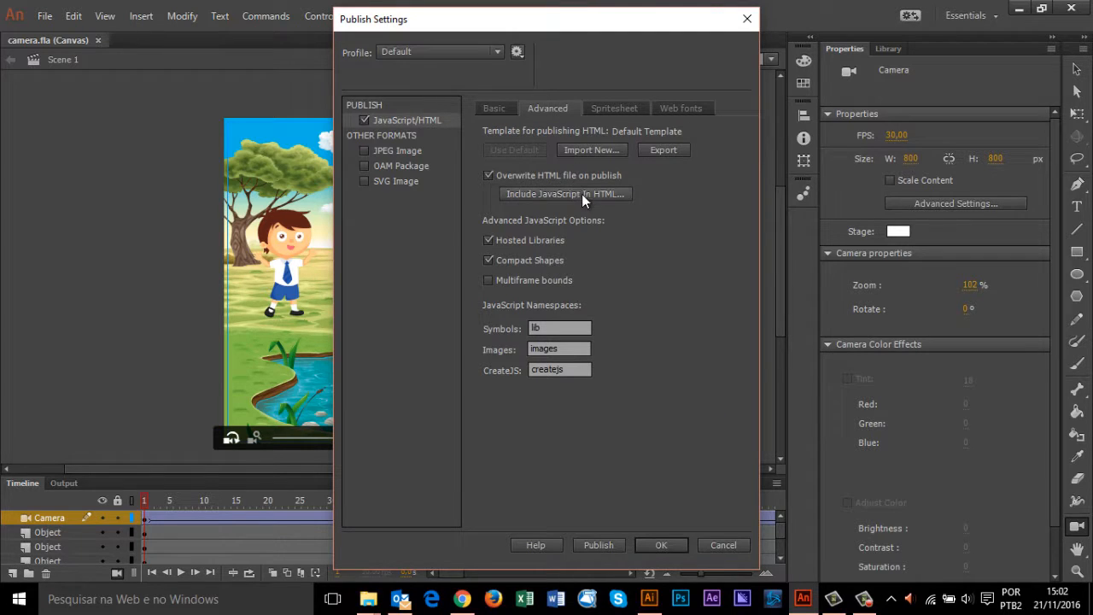
{"action": "left_click", "coordinate": [623, 109]}
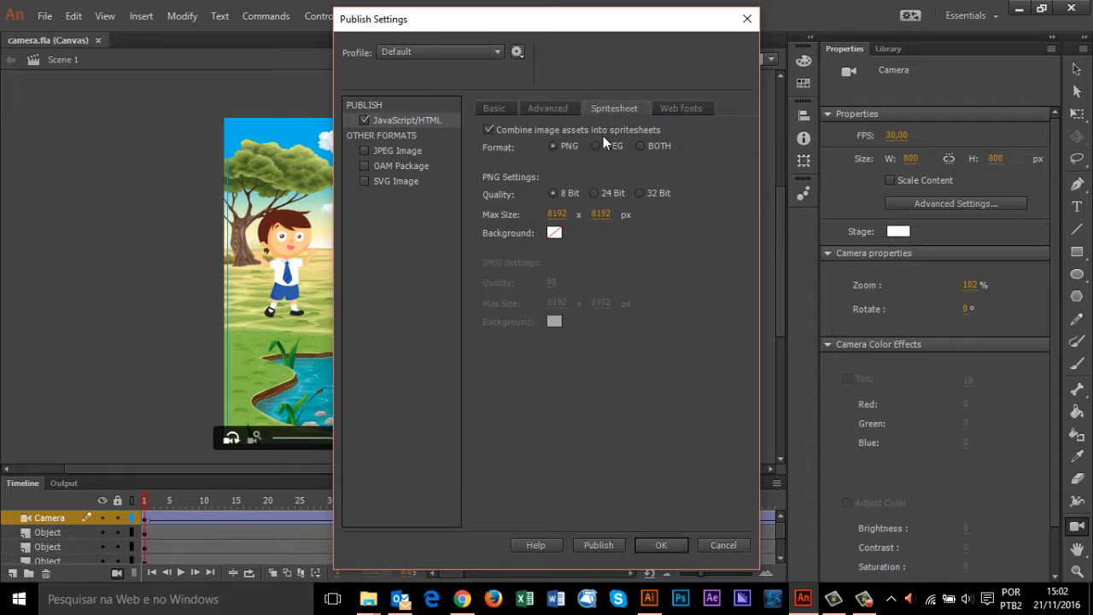
{"action": "left_click", "coordinate": [670, 107]}
{"action": "left_click", "coordinate": [498, 108]}
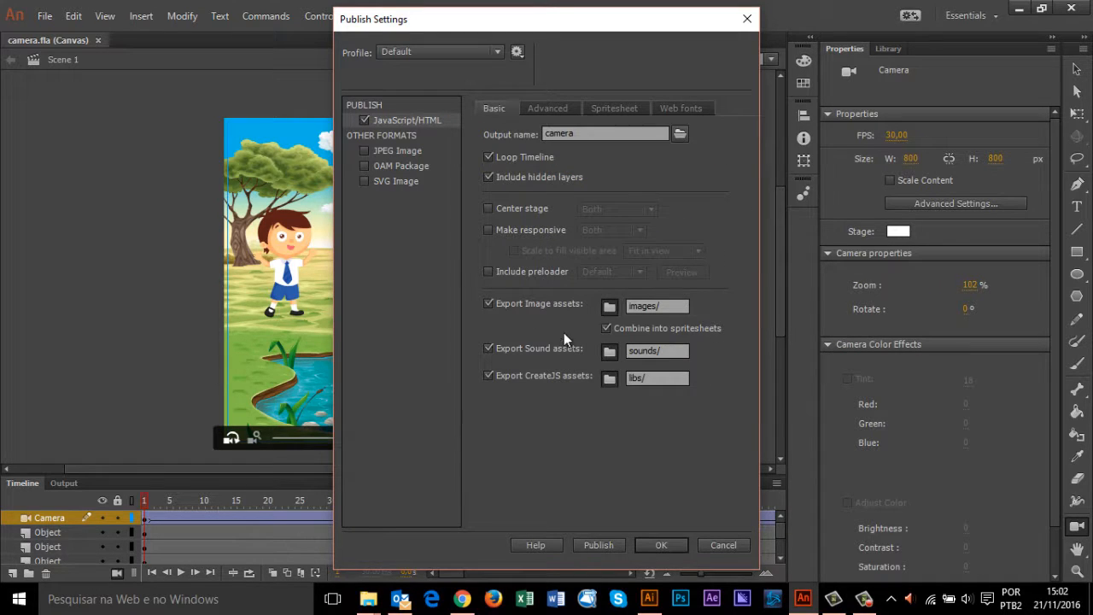
{"action": "left_click", "coordinate": [598, 544]}
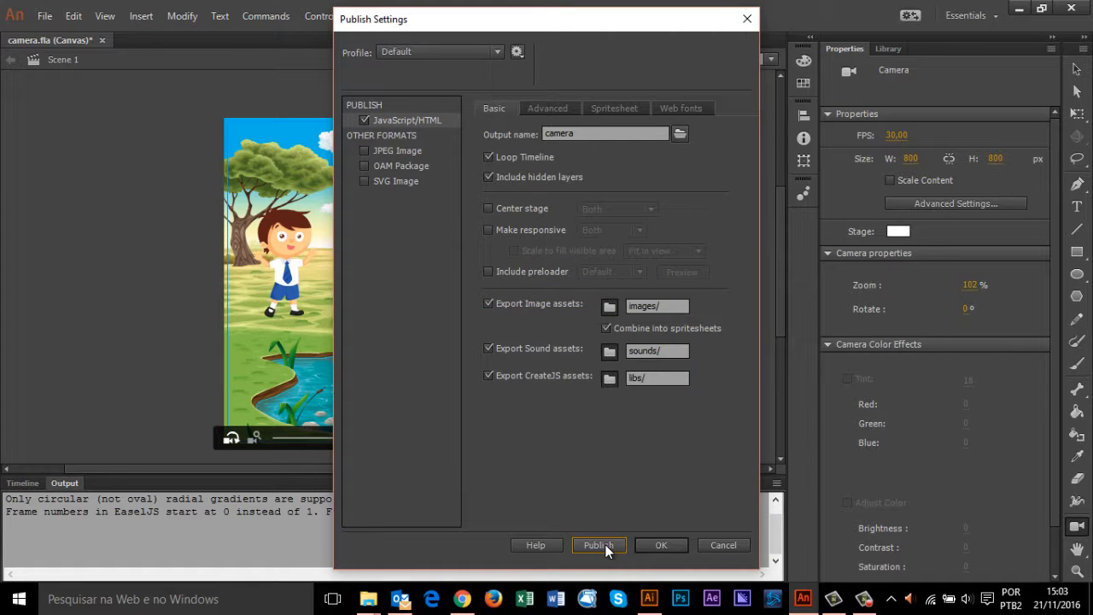
{"action": "left_click", "coordinate": [654, 545]}
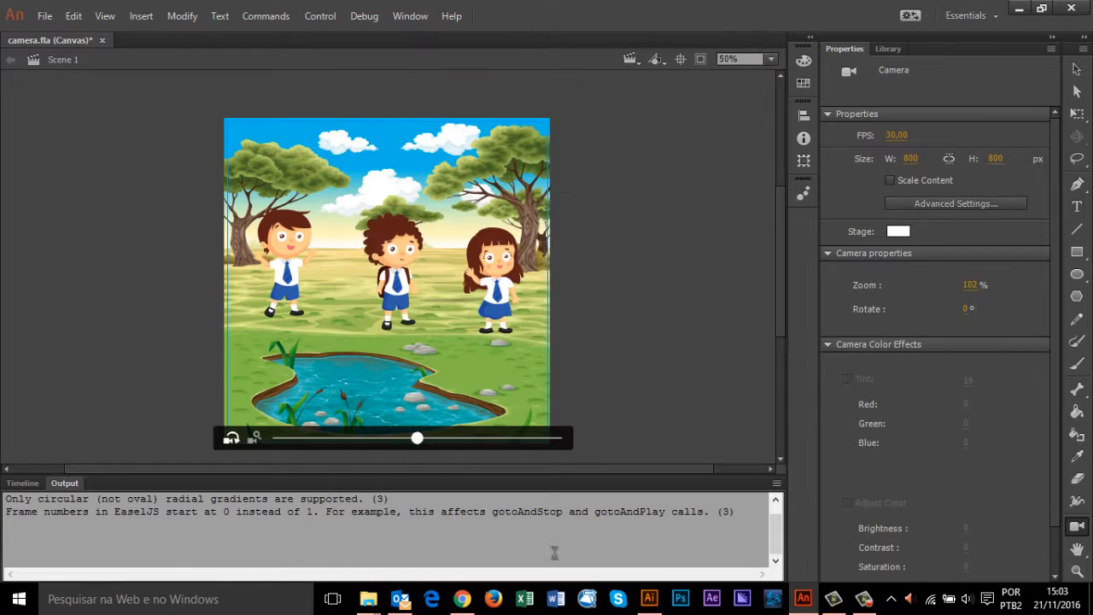
Switch to File Explorer and open the videos demais folder inside Downloads
{"action": "mouse_move", "coordinate": [368, 599]}
{"action": "left_click", "coordinate": [397, 551]}
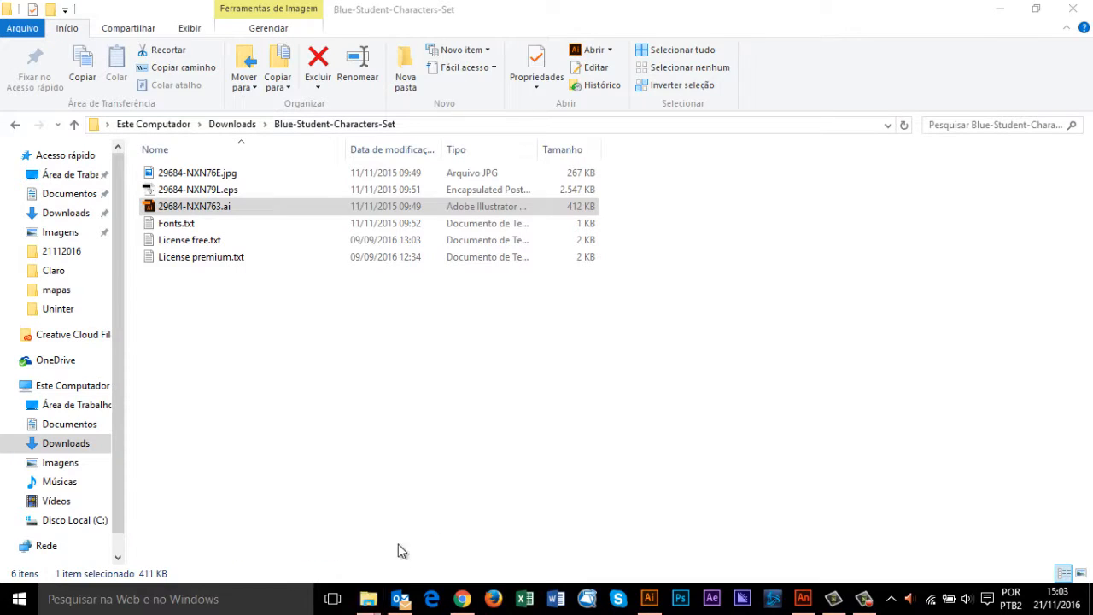
{"action": "left_click", "coordinate": [264, 125]}
{"action": "left_click", "coordinate": [249, 129]}
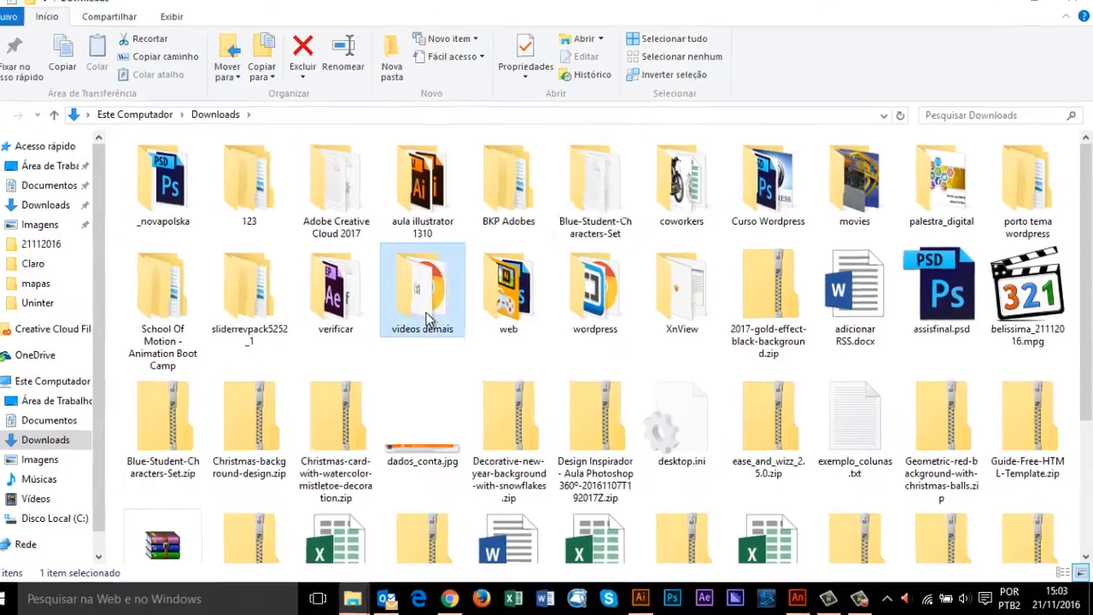
{"action": "double_click", "coordinate": [434, 316]}
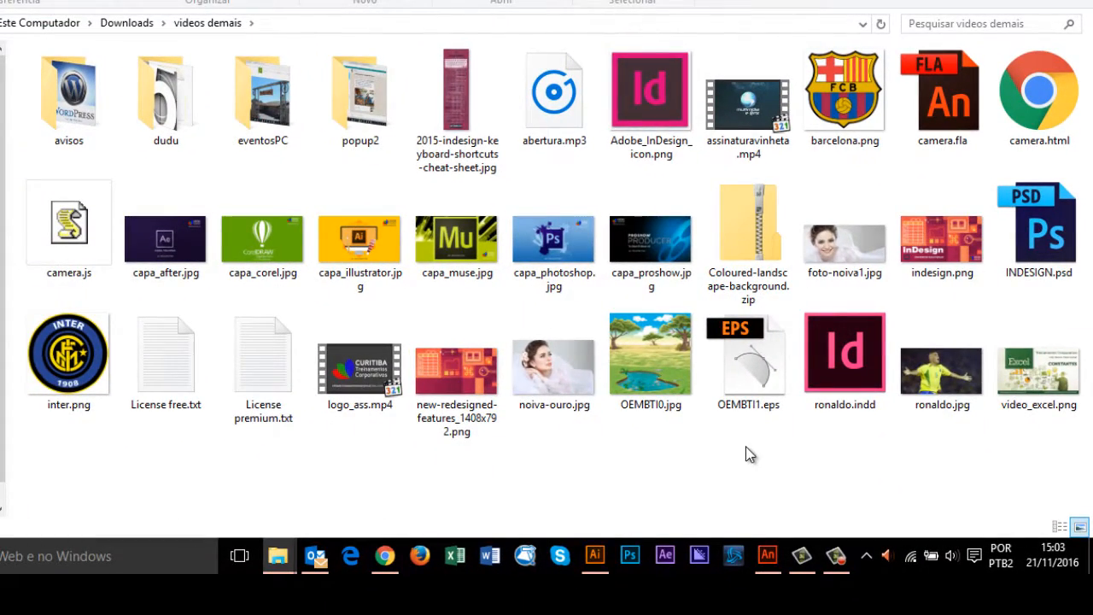
Locate the published camera.js and camera.html files beside camera.fla, and open camera.html in the browser to watch the animation
{"action": "left_click", "coordinate": [77, 244]}
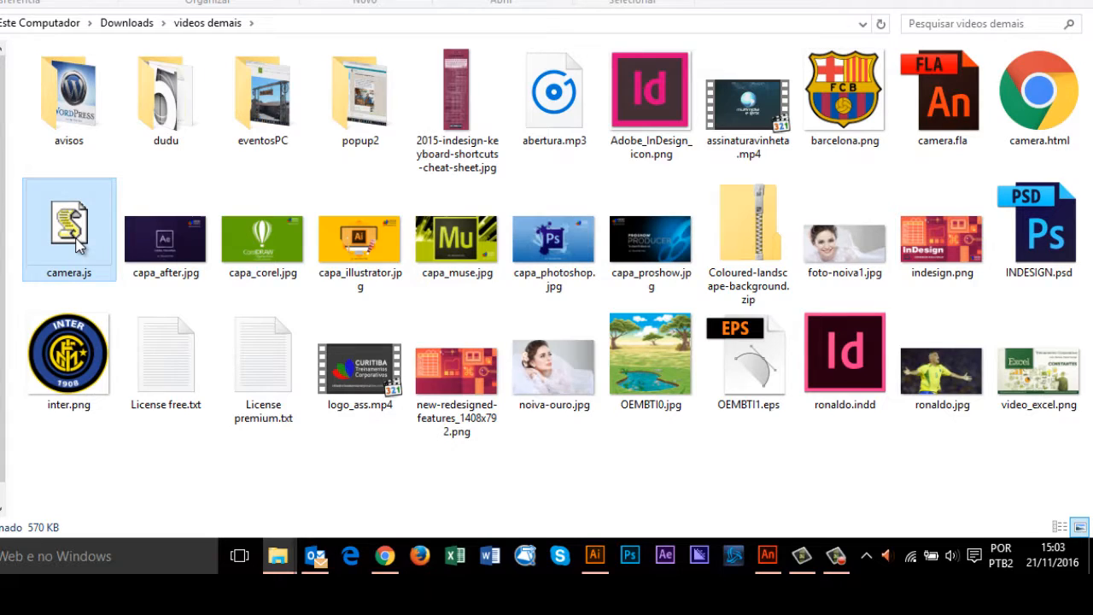
{"action": "left_click", "coordinate": [1025, 125]}
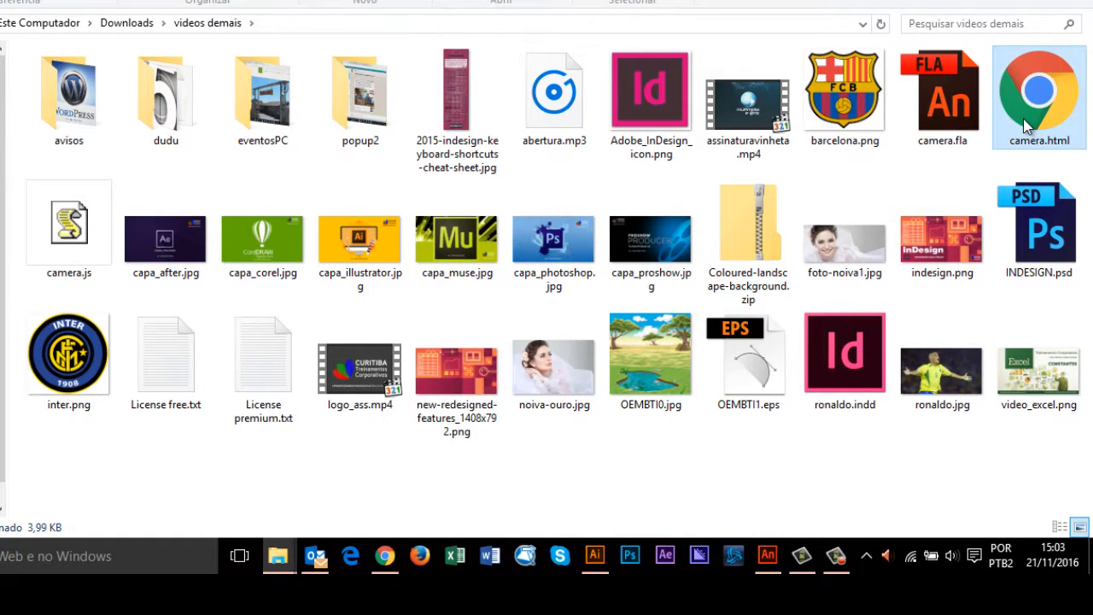
{"action": "left_click", "coordinate": [970, 125]}
{"action": "left_click", "coordinate": [57, 236]}
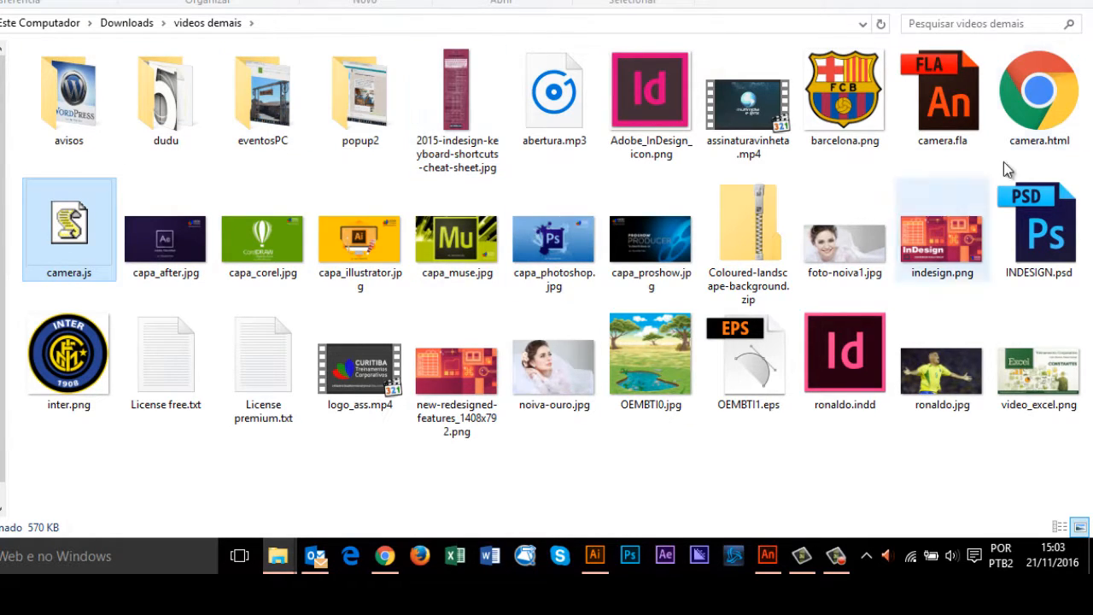
{"action": "left_click", "coordinate": [1029, 111]}
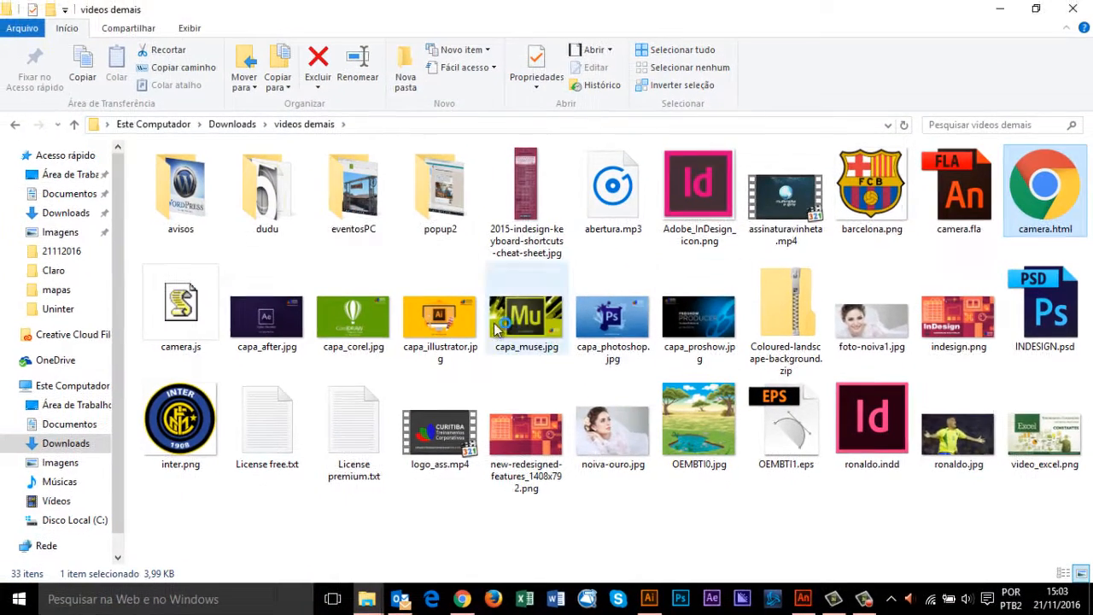
{"action": "key", "text": "Return"}
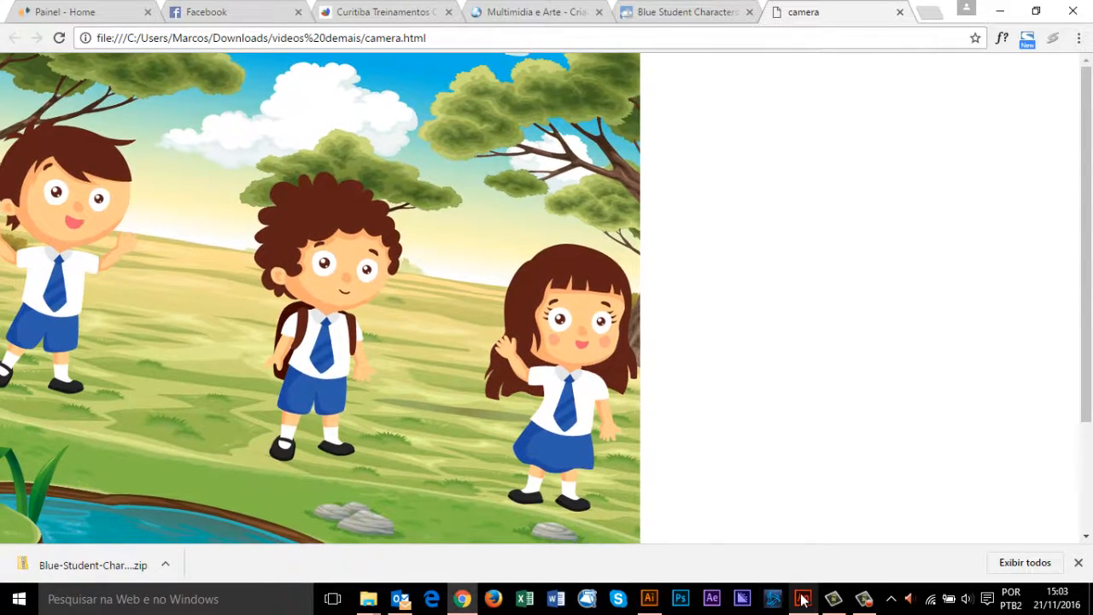
Return to Animate and test the movie with the current document
{"action": "mouse_move", "coordinate": [803, 599]}
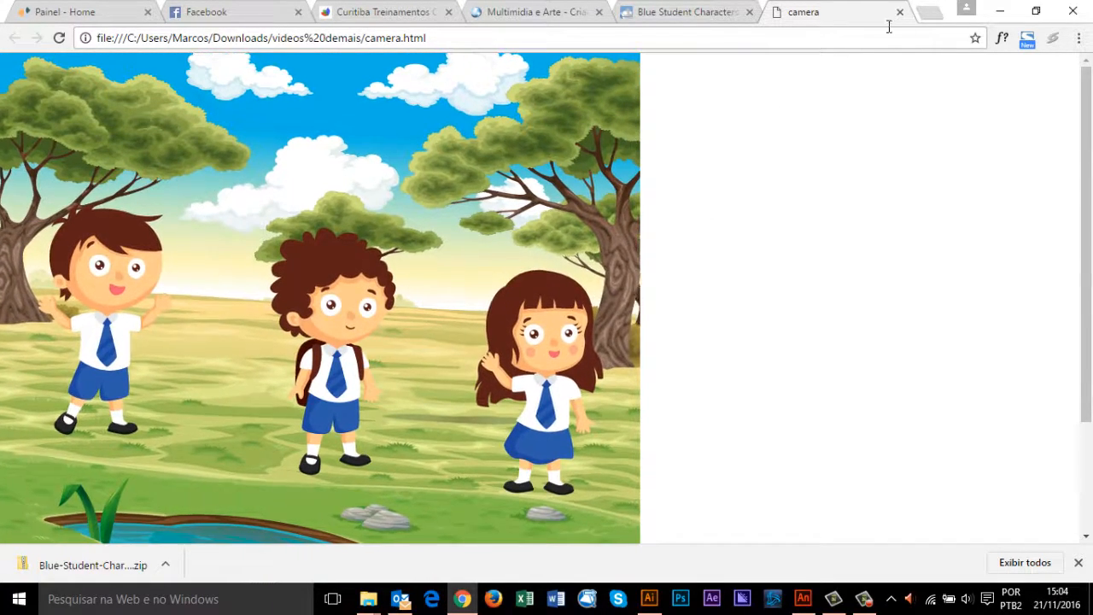
{"action": "left_click", "coordinate": [806, 603]}
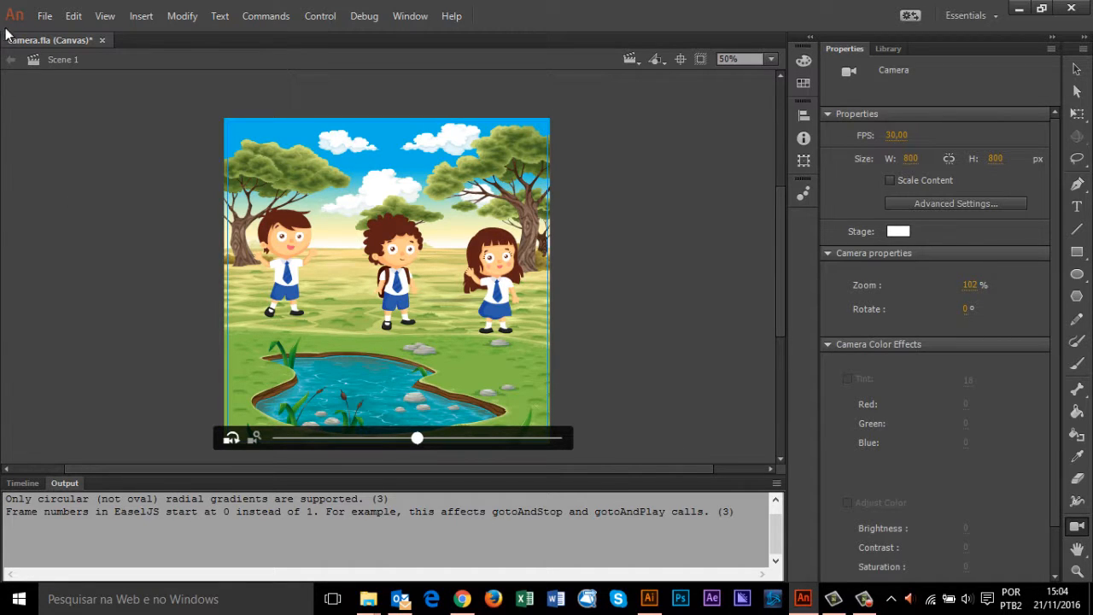
{"action": "left_click", "coordinate": [44, 16]}
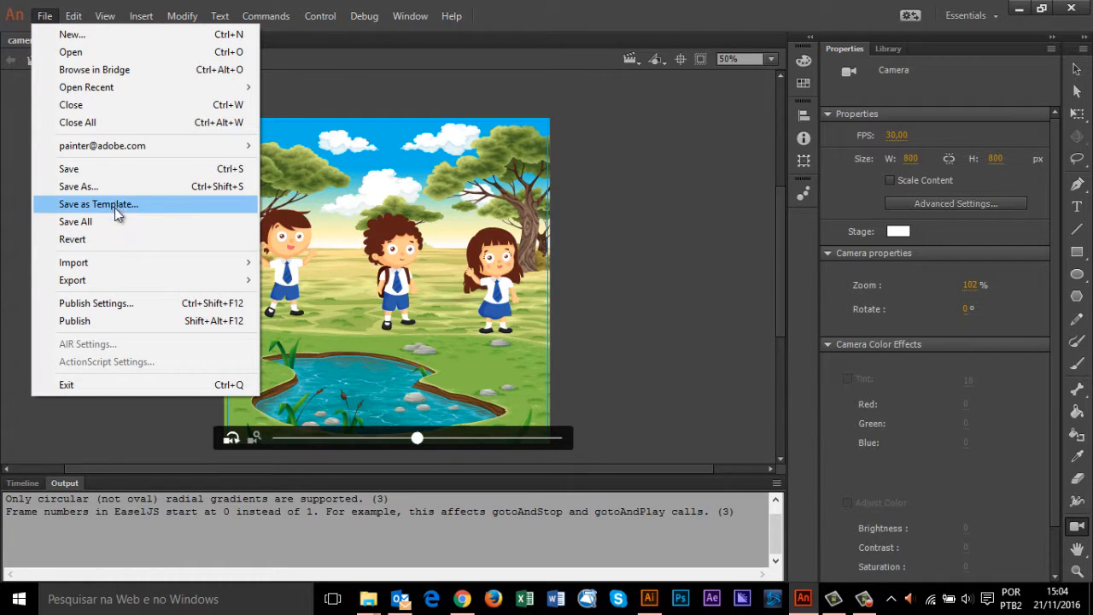
{"action": "left_click", "coordinate": [624, 176]}
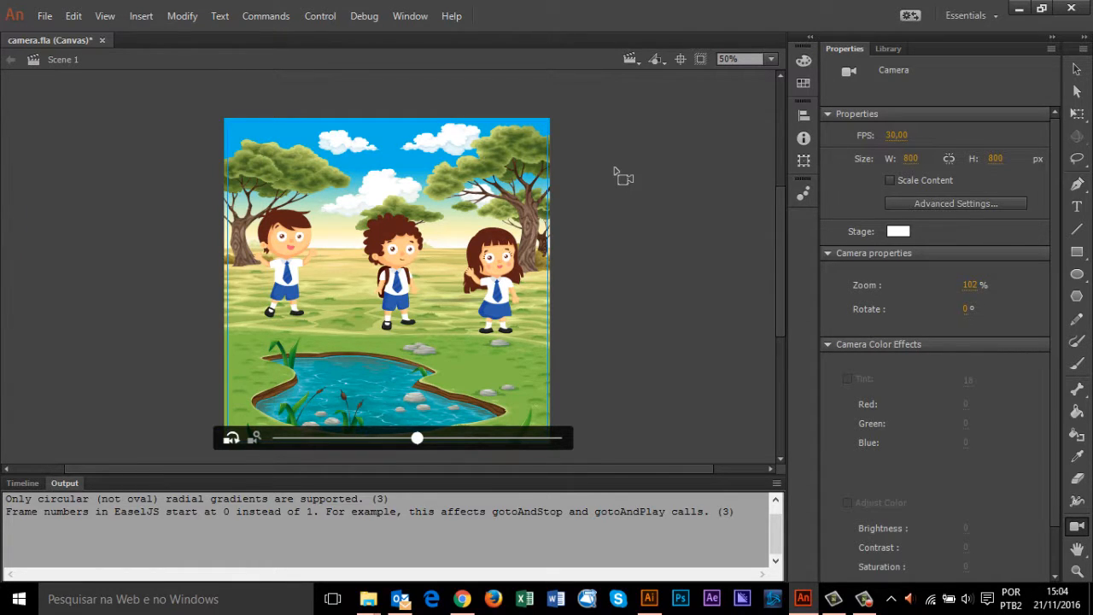
{"action": "key", "text": "ctrl+Return"}
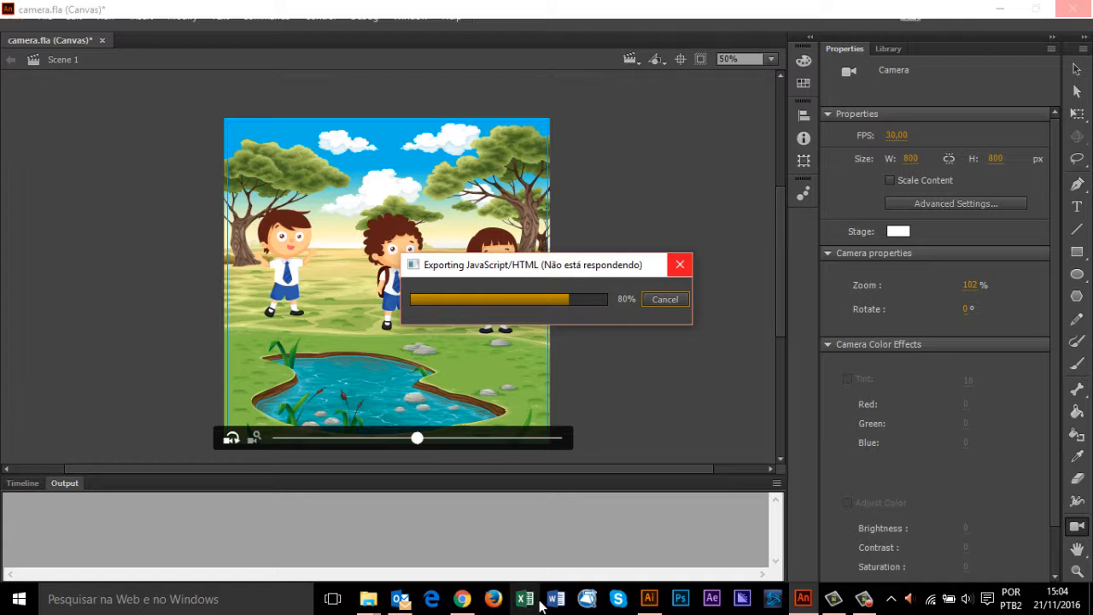
Switch to Chrome, close the camera animation and Blue Student Characters pages, and return to Animate
{"action": "left_click", "coordinate": [462, 598]}
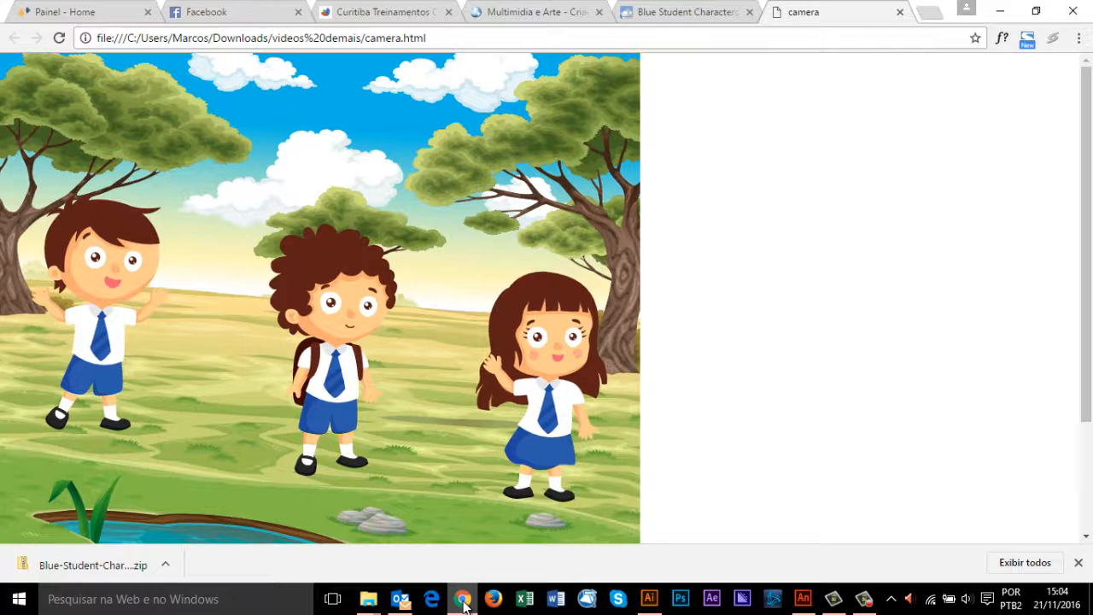
{"action": "left_click", "coordinate": [900, 12]}
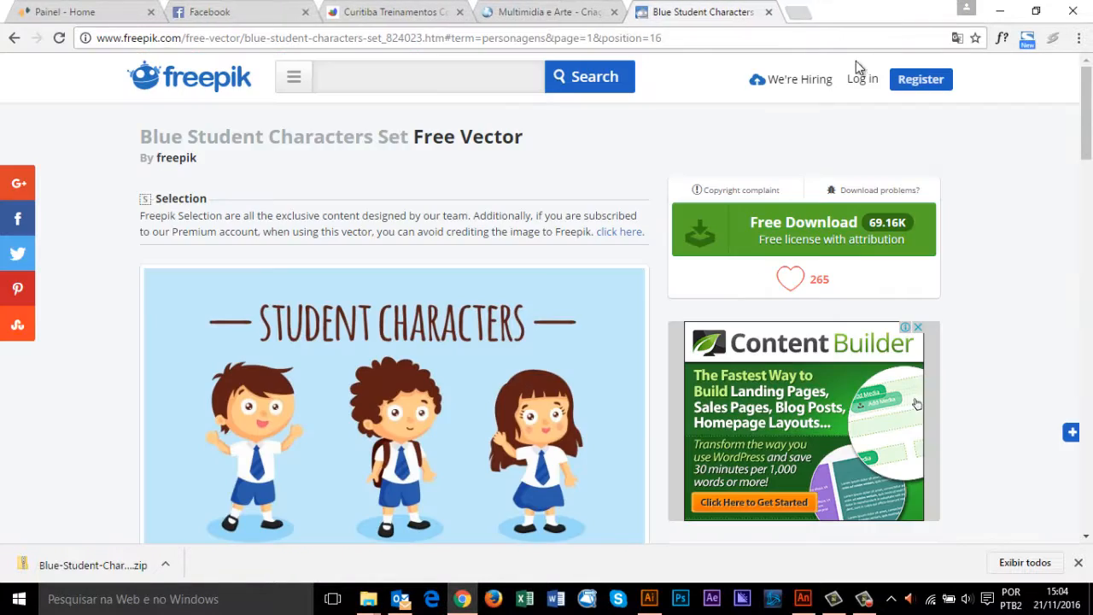
{"action": "left_click", "coordinate": [768, 12]}
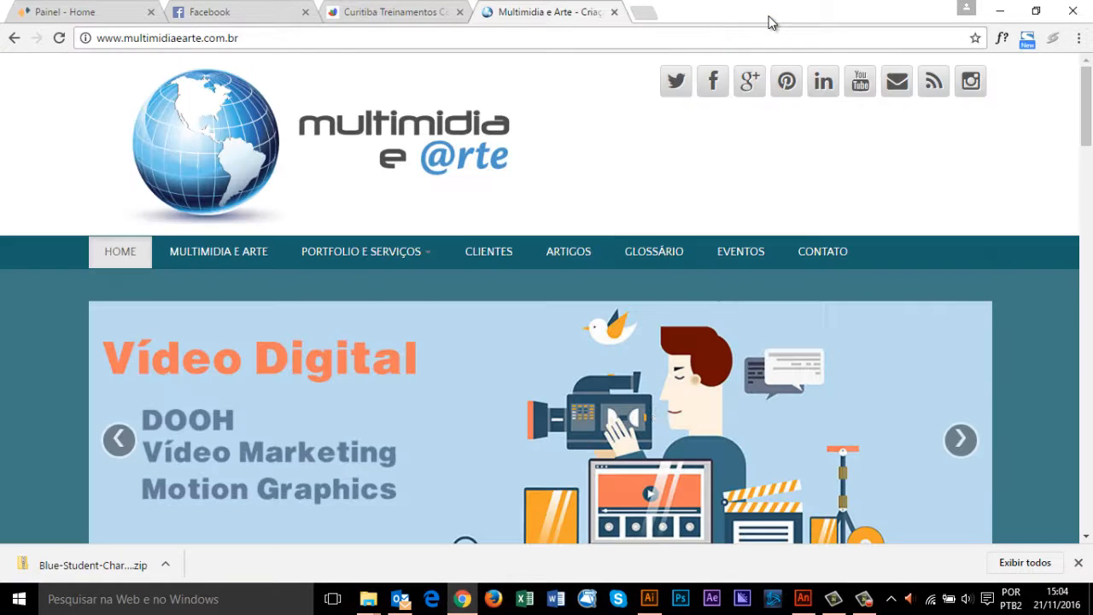
{"action": "left_click", "coordinate": [803, 599]}
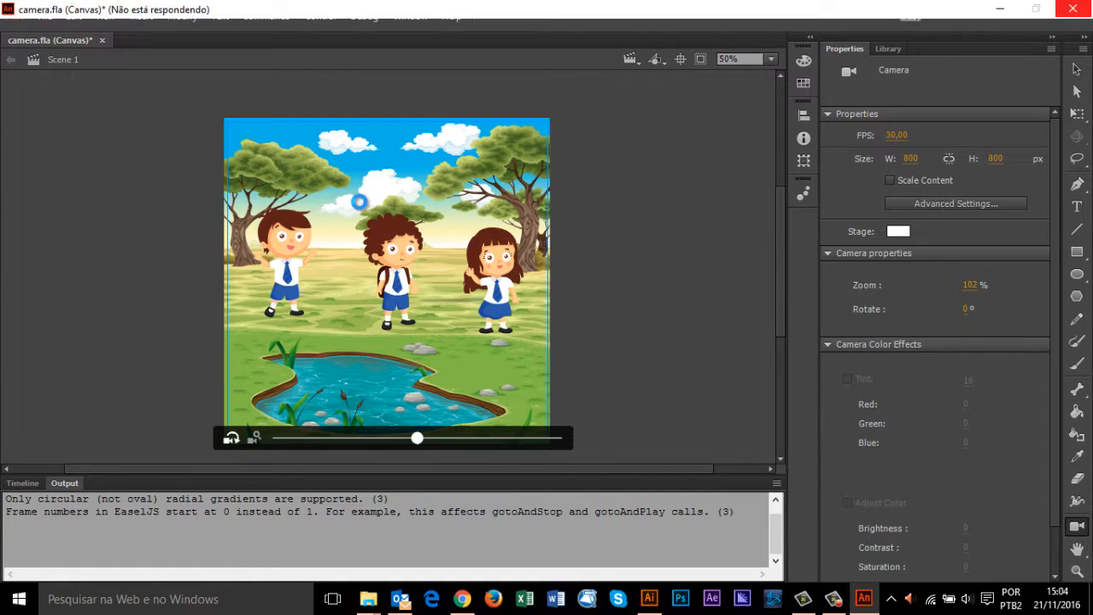
Switch to Illustrator, close the student characters and landscape documents without saving the characters file, and return to Animate
{"action": "left_click", "coordinate": [649, 598]}
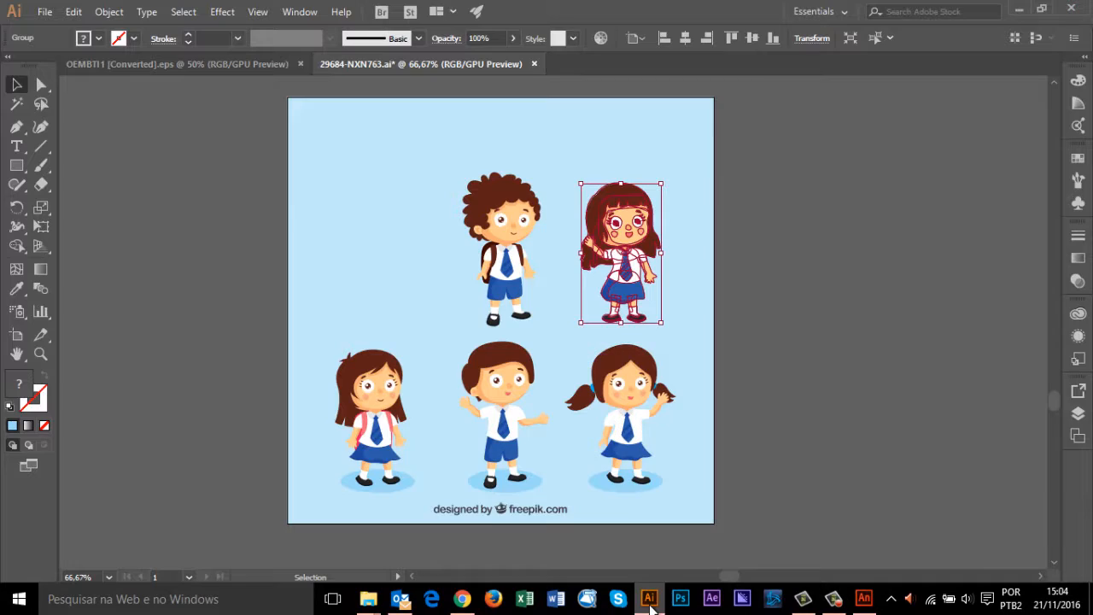
{"action": "left_click", "coordinate": [533, 65]}
{"action": "left_click", "coordinate": [628, 320]}
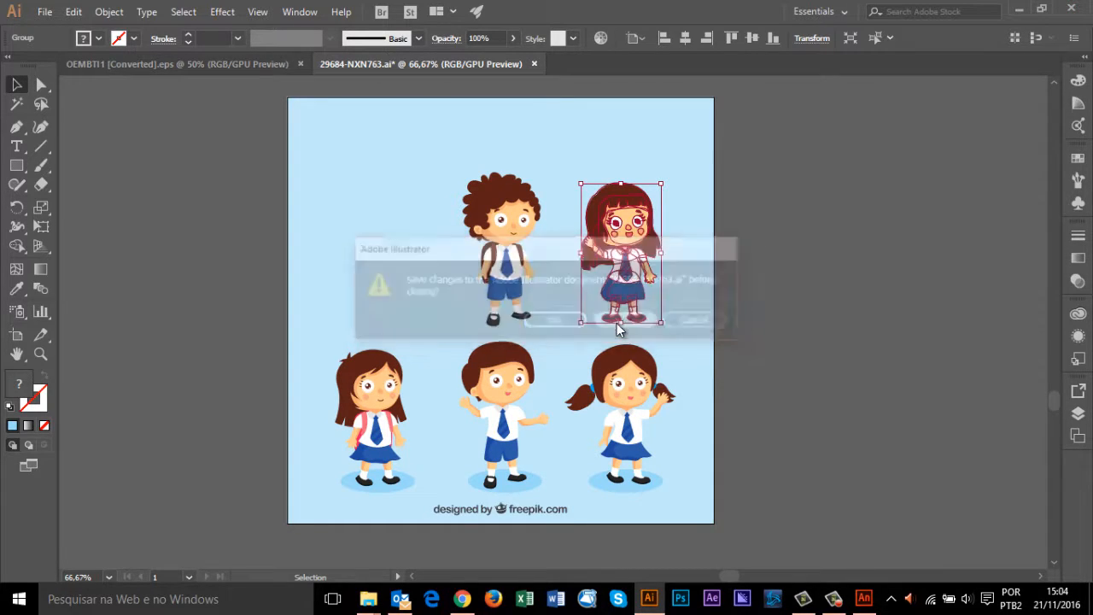
{"action": "left_click", "coordinate": [300, 65]}
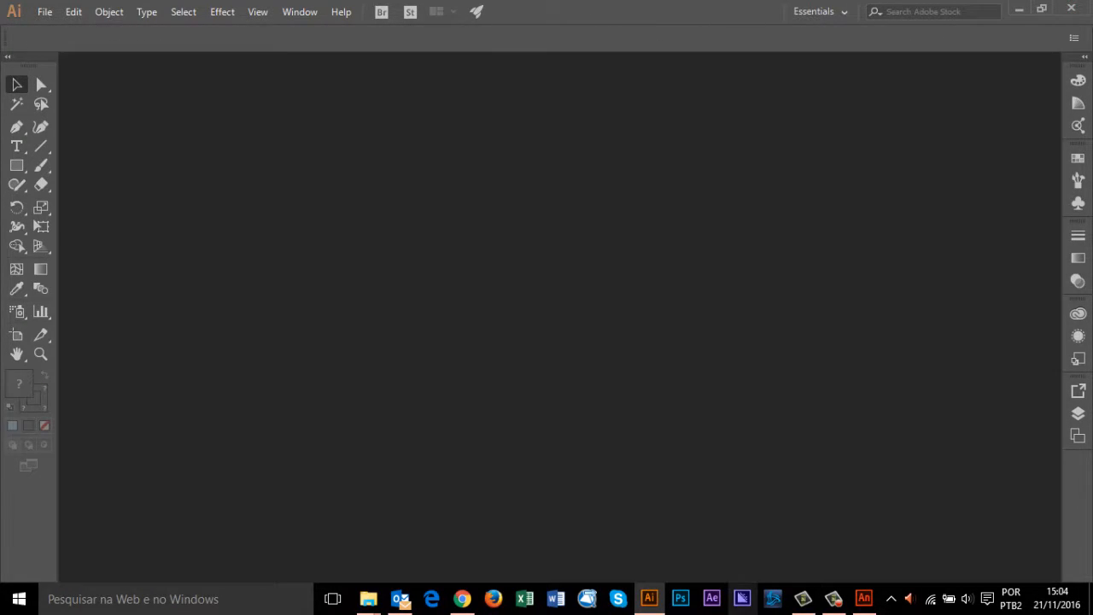
{"action": "left_click", "coordinate": [862, 601]}
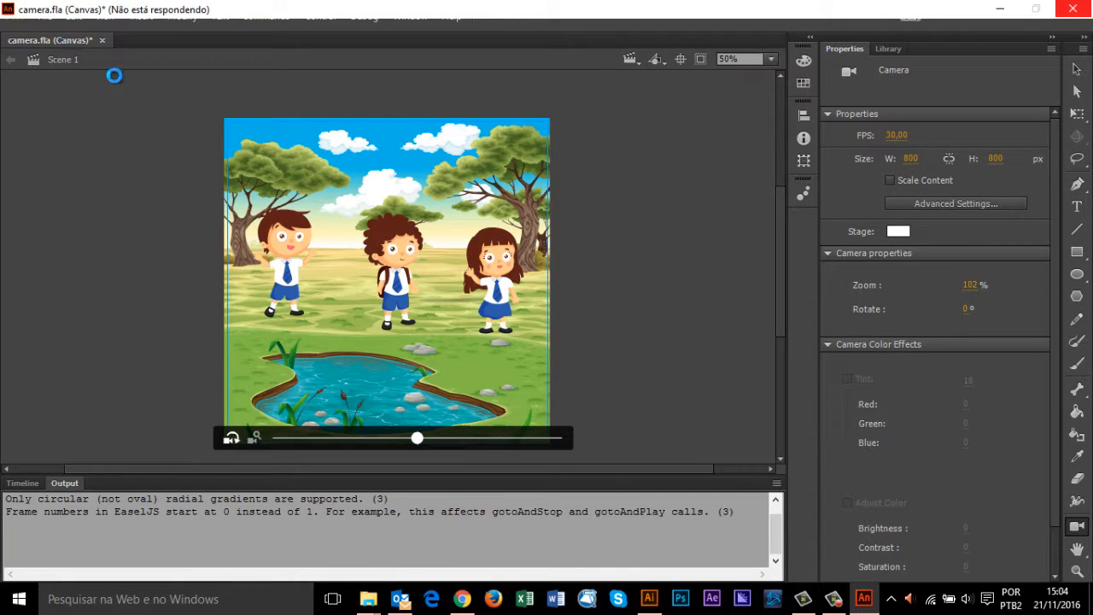